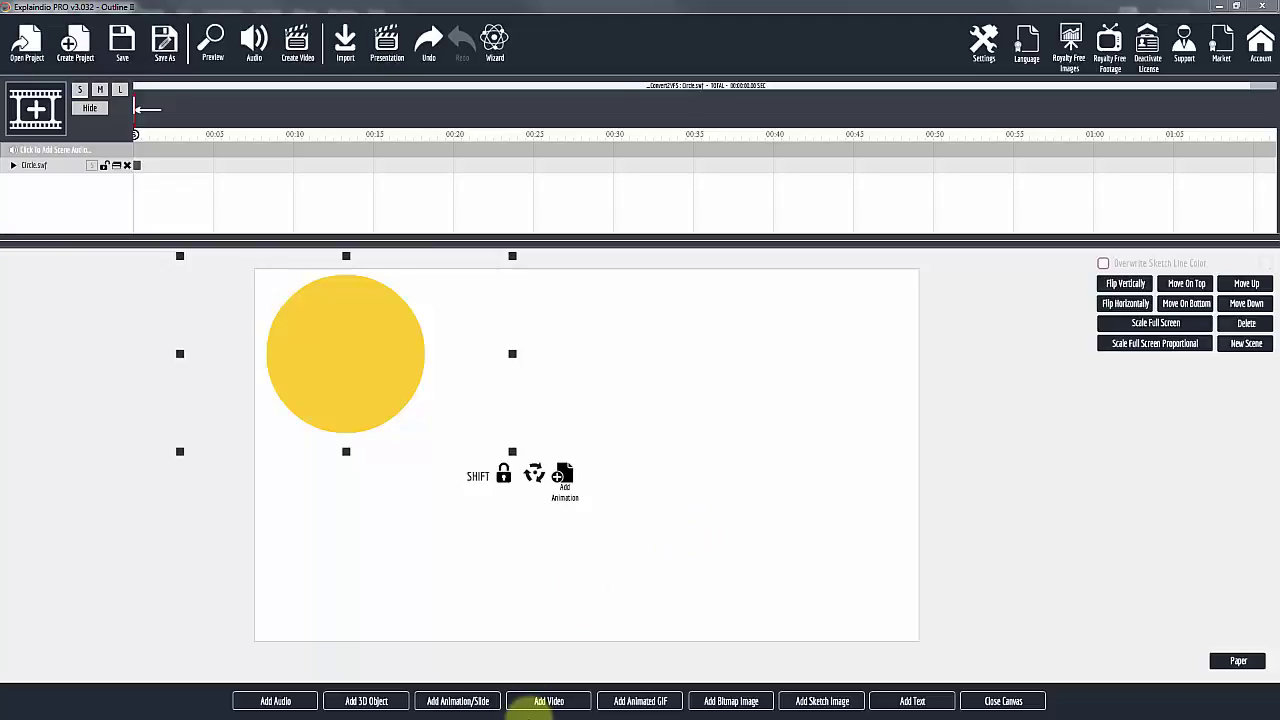
# Step: Switch to Xara Designer Pro to review the outline1 and _shape vector diagram, and return to the Explaindio project
pyautogui.press('super')
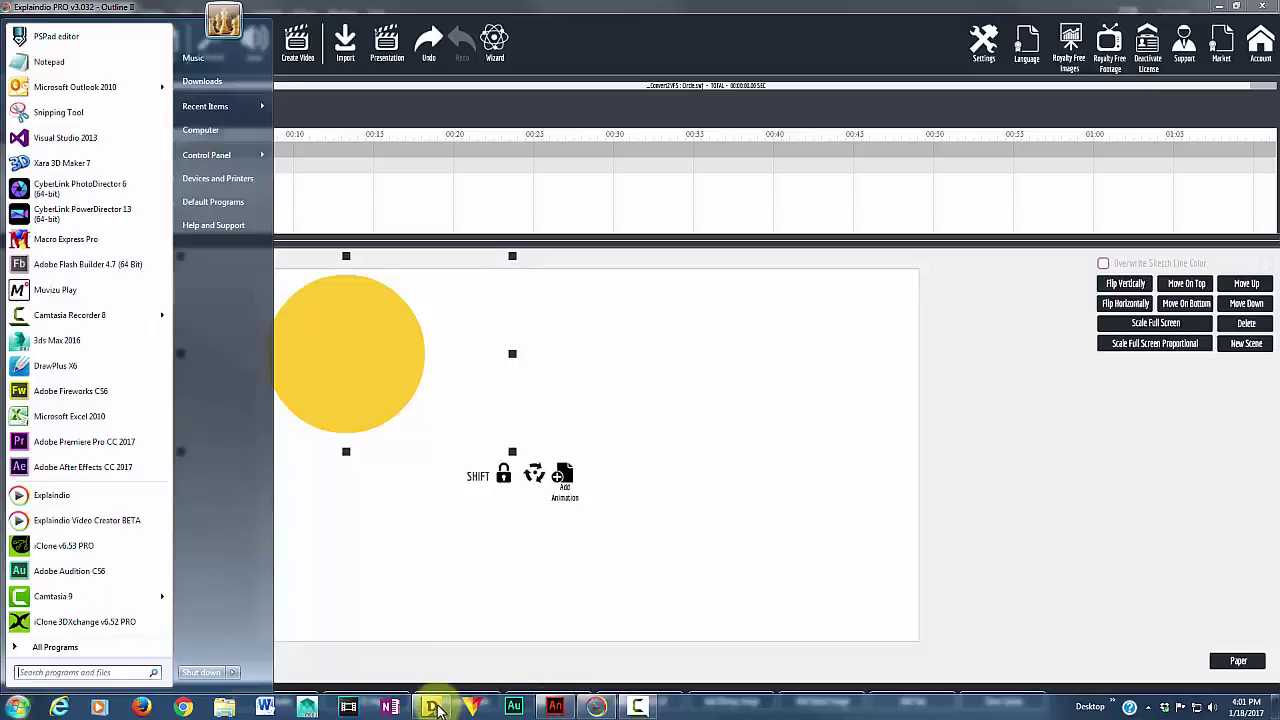
pyautogui.click(433, 707)
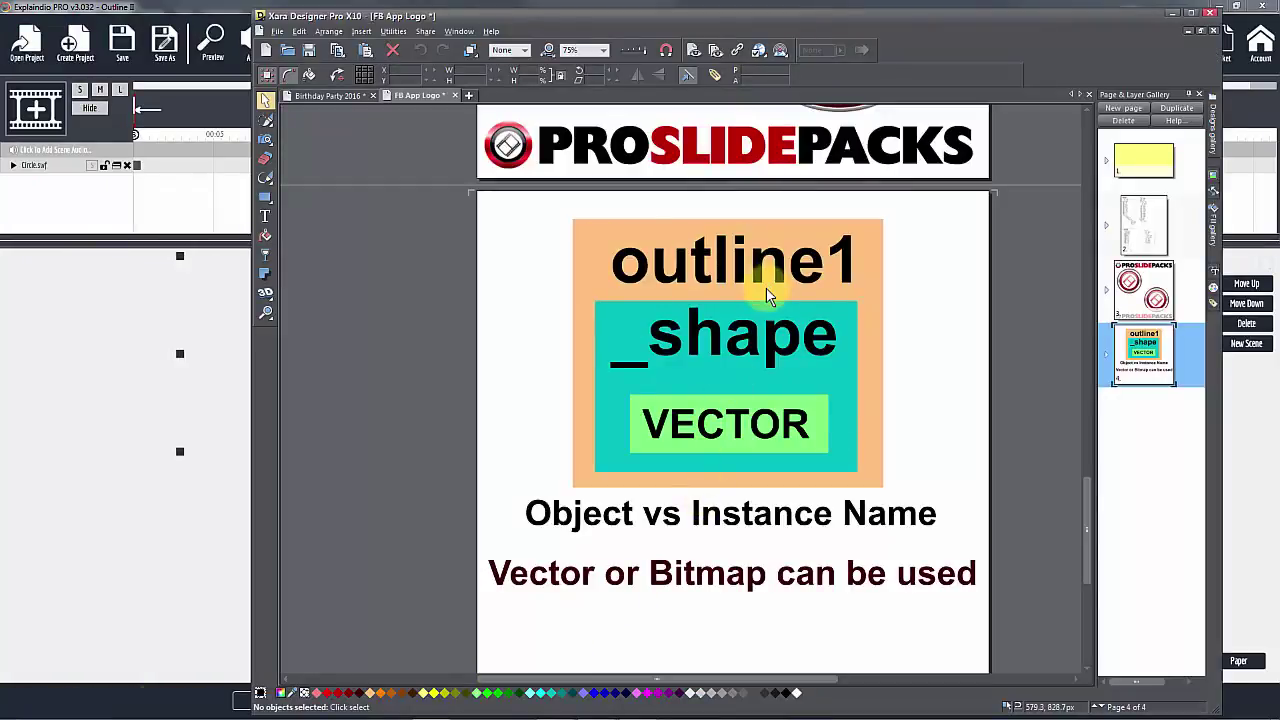
pyautogui.click(174, 317)
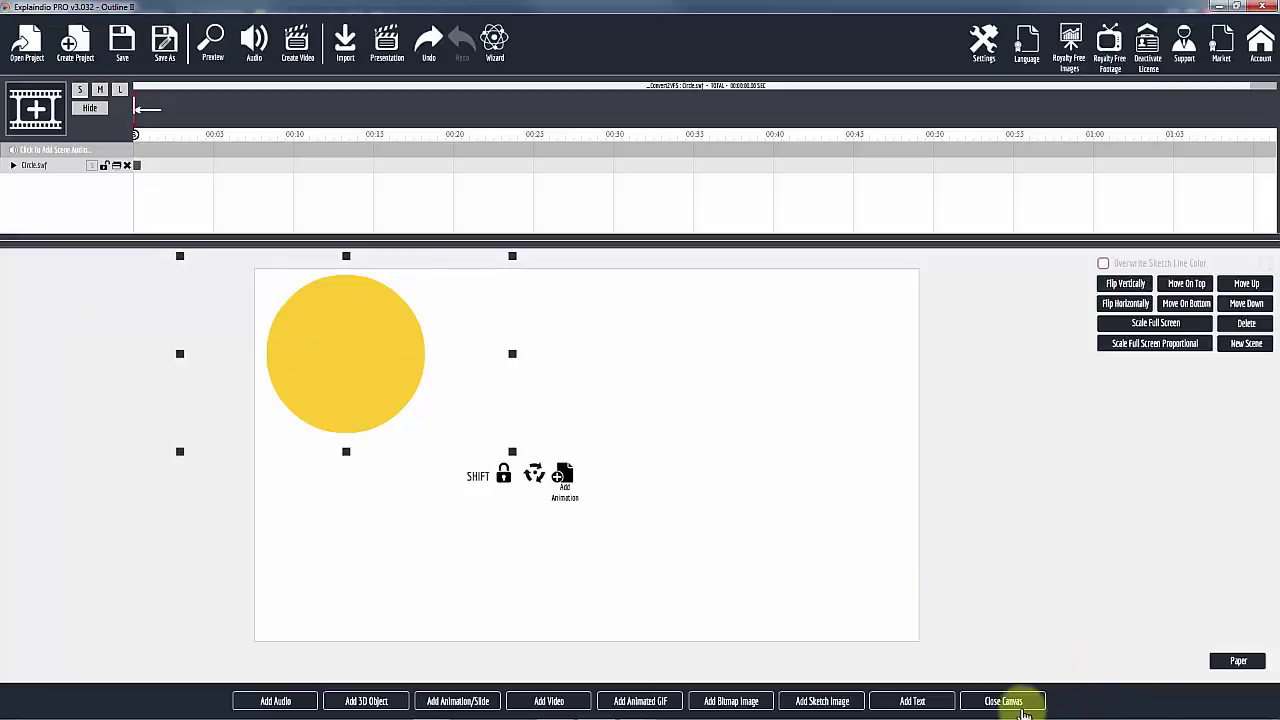
# Step: Scale the yellow circle down non-proportionally on the canvas into a slightly smaller, wider ellipse and close the canvas
pyautogui.click(1003, 701)
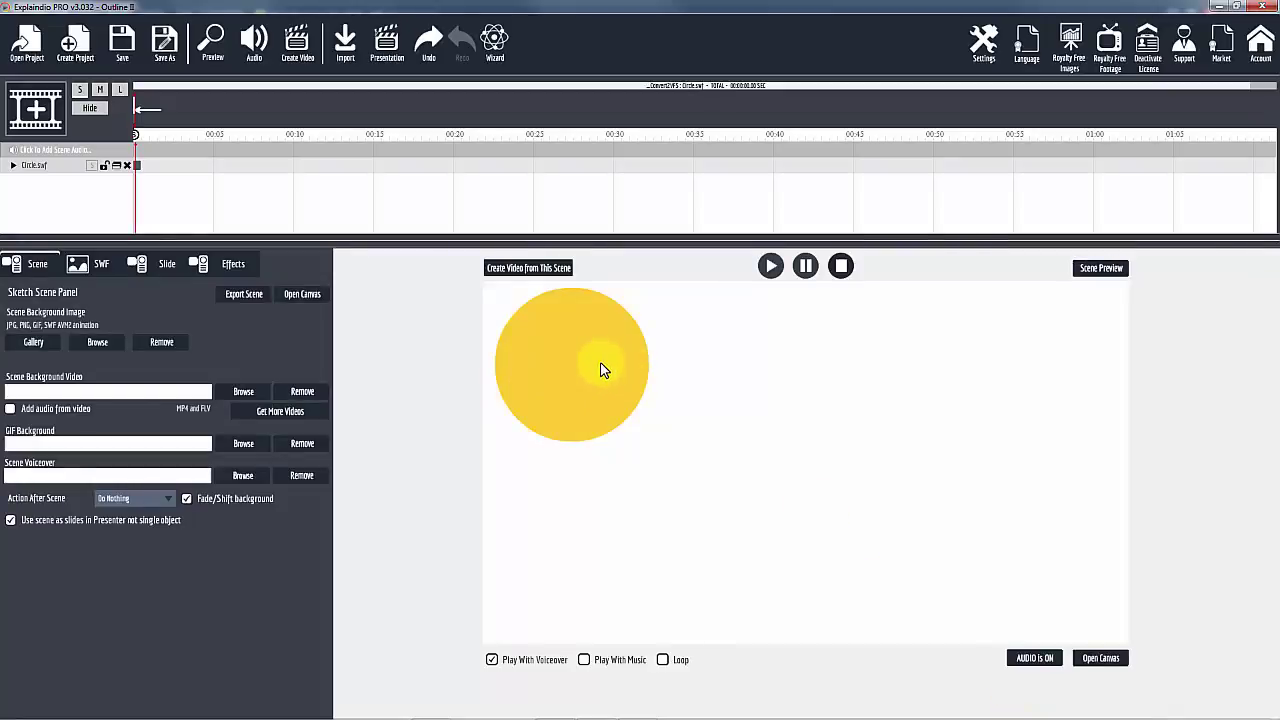
pyautogui.click(1100, 658)
pyautogui.moveTo(508, 456); pyautogui.dragTo(466, 410)
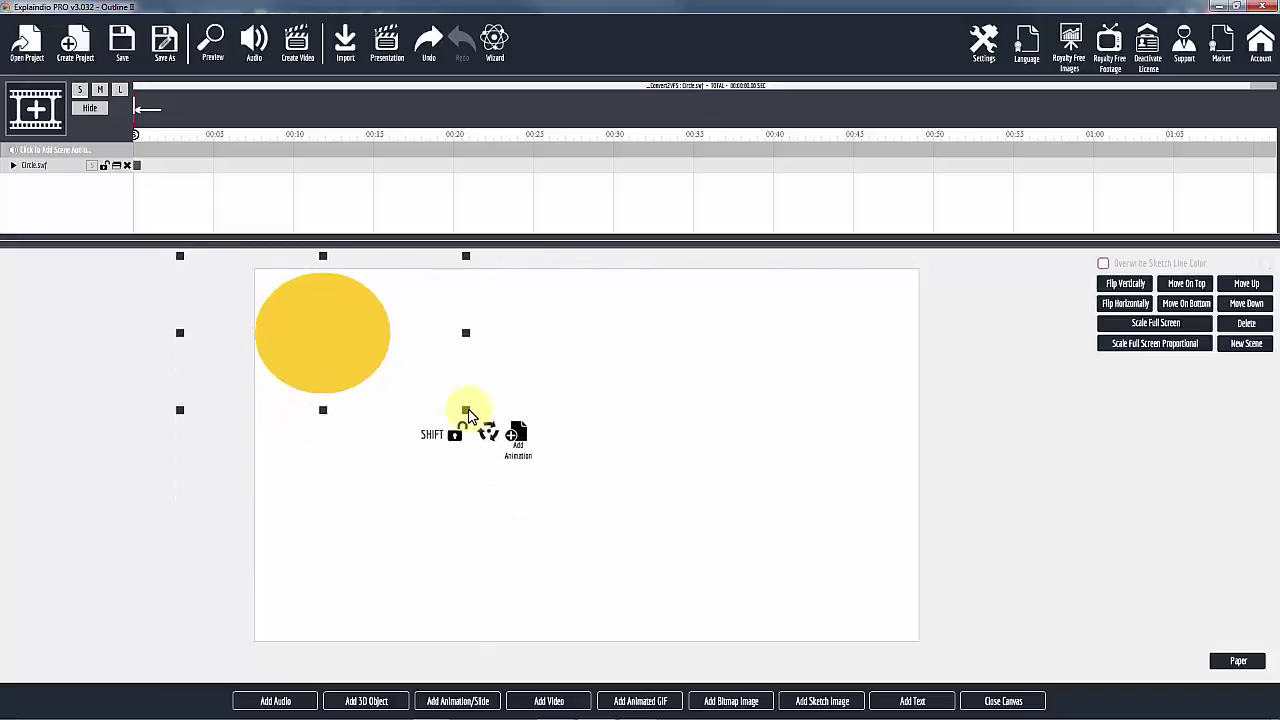
pyautogui.click(1008, 694)
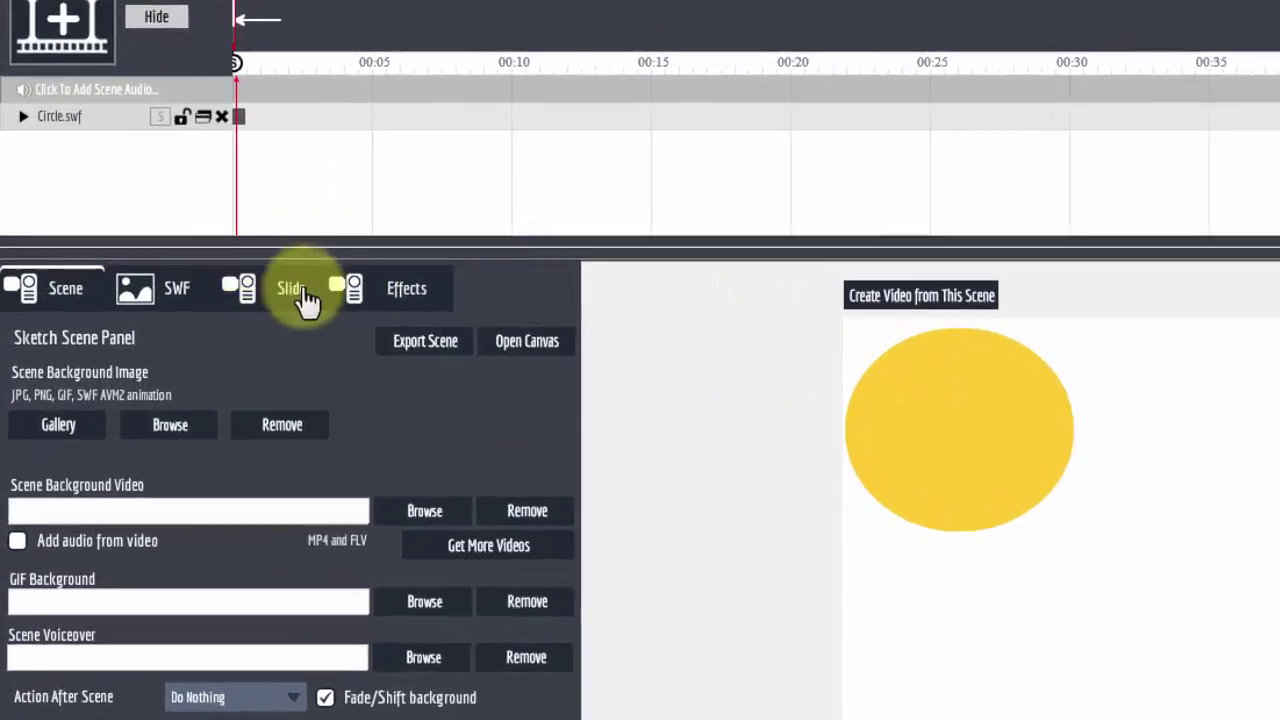
# Step: Open the circle animation's outline customization and set Outline Area1 to teal #339999
pyautogui.click(300, 295)
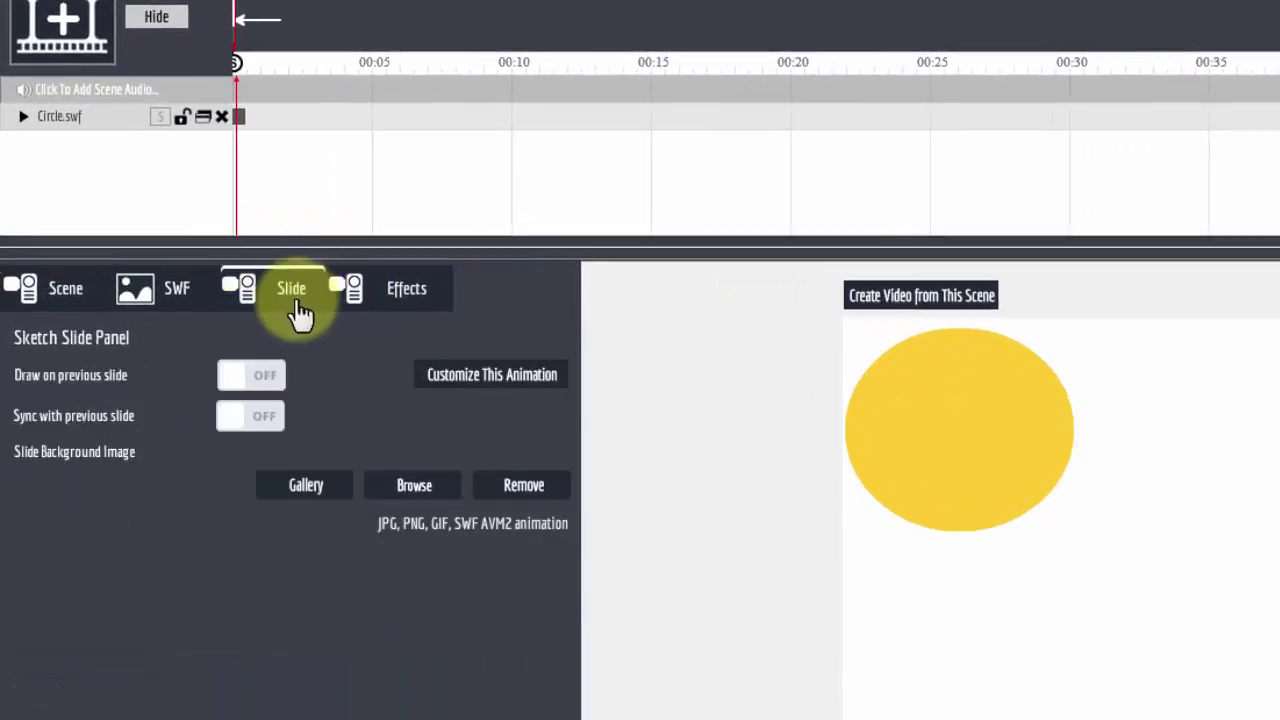
pyautogui.click(512, 376)
pyautogui.click(543, 288)
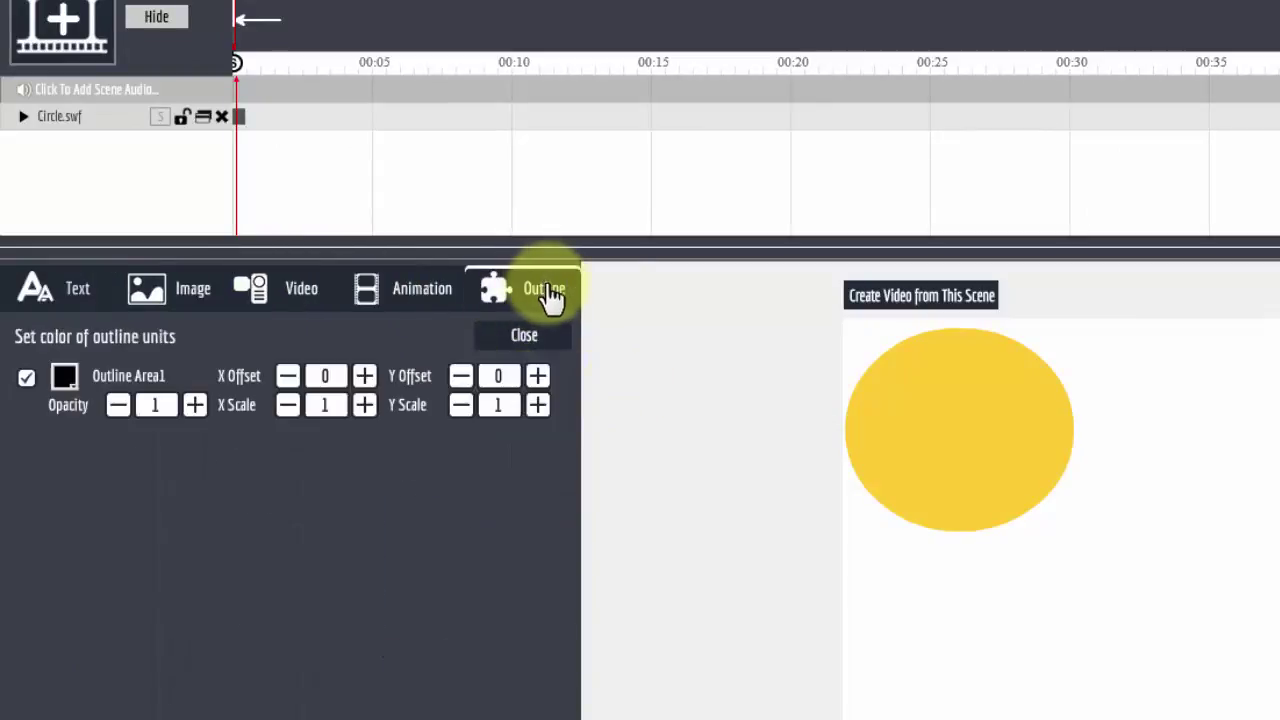
pyautogui.click(62, 378)
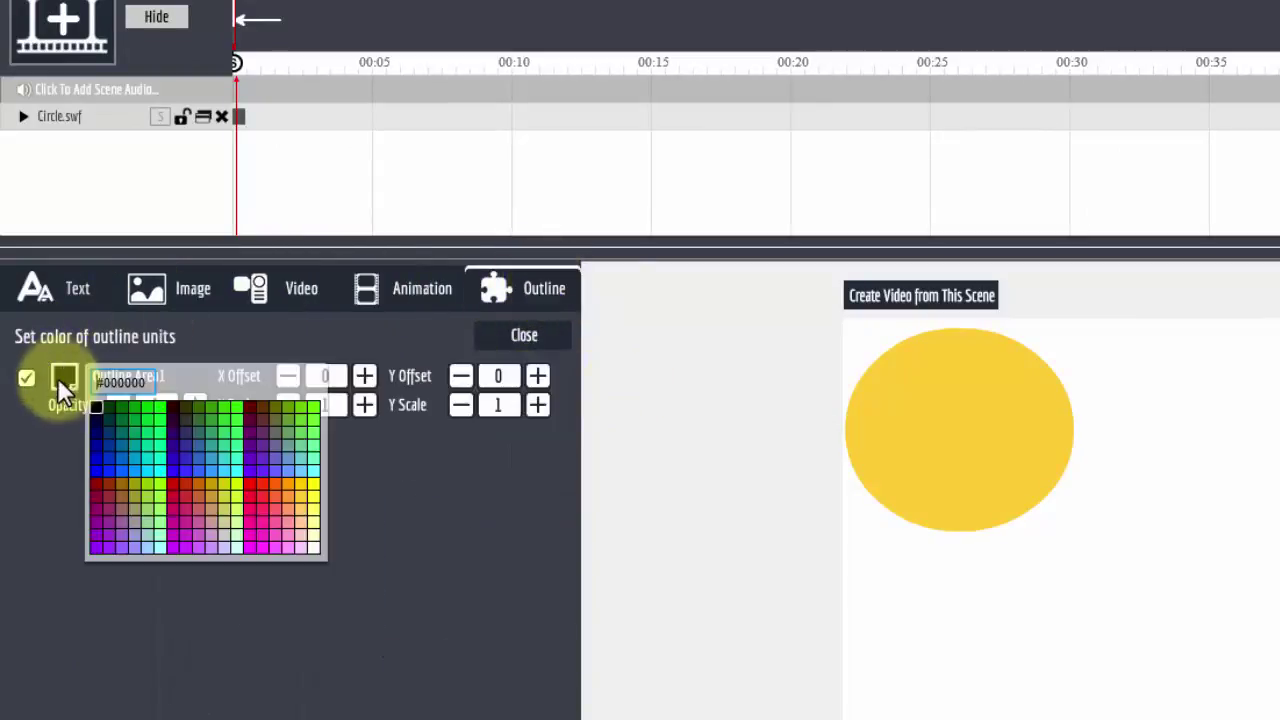
pyautogui.click(209, 446)
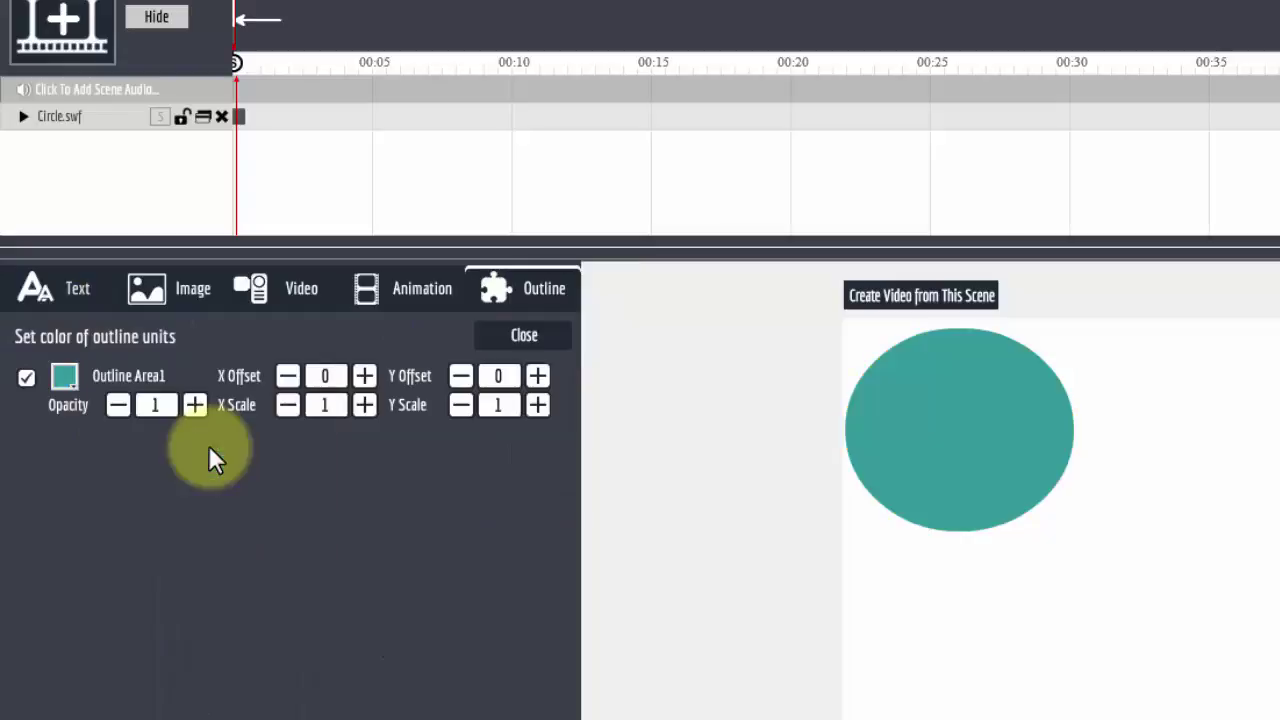
# Step: Try an opacity of 0.72 on Outline Area1 and restore it to 1
pyautogui.click(118, 405)
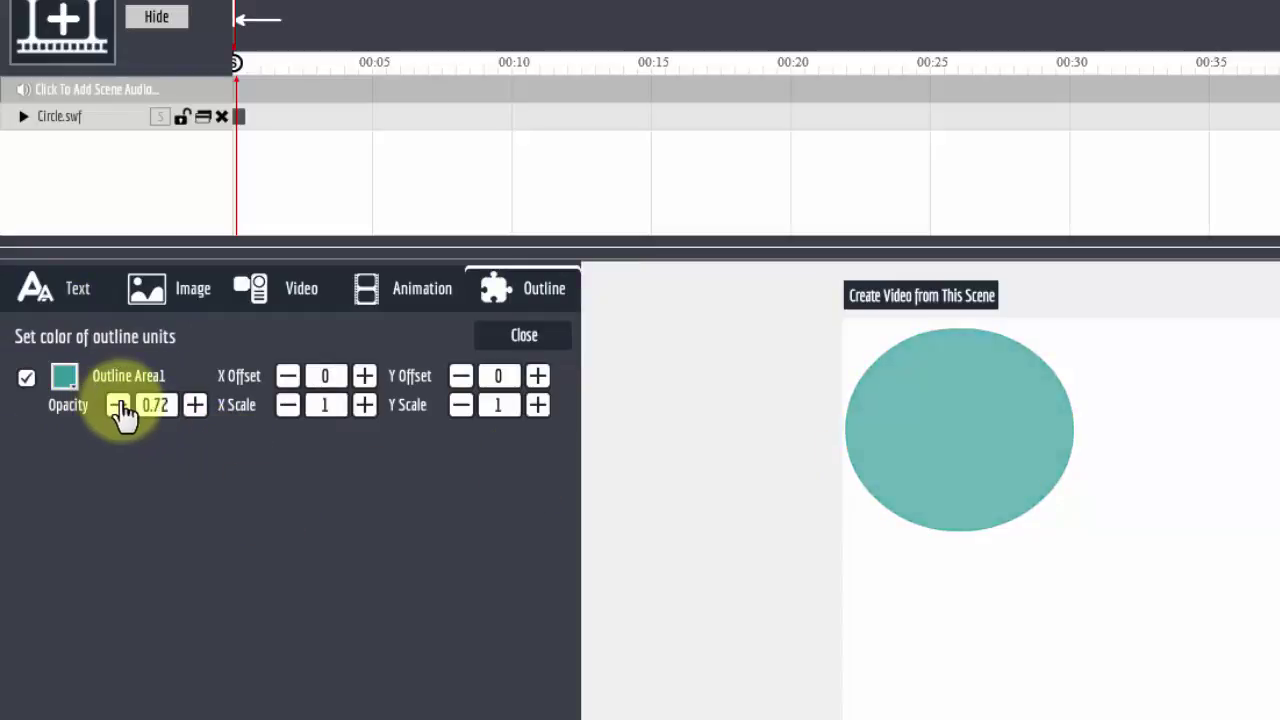
pyautogui.click(195, 405)
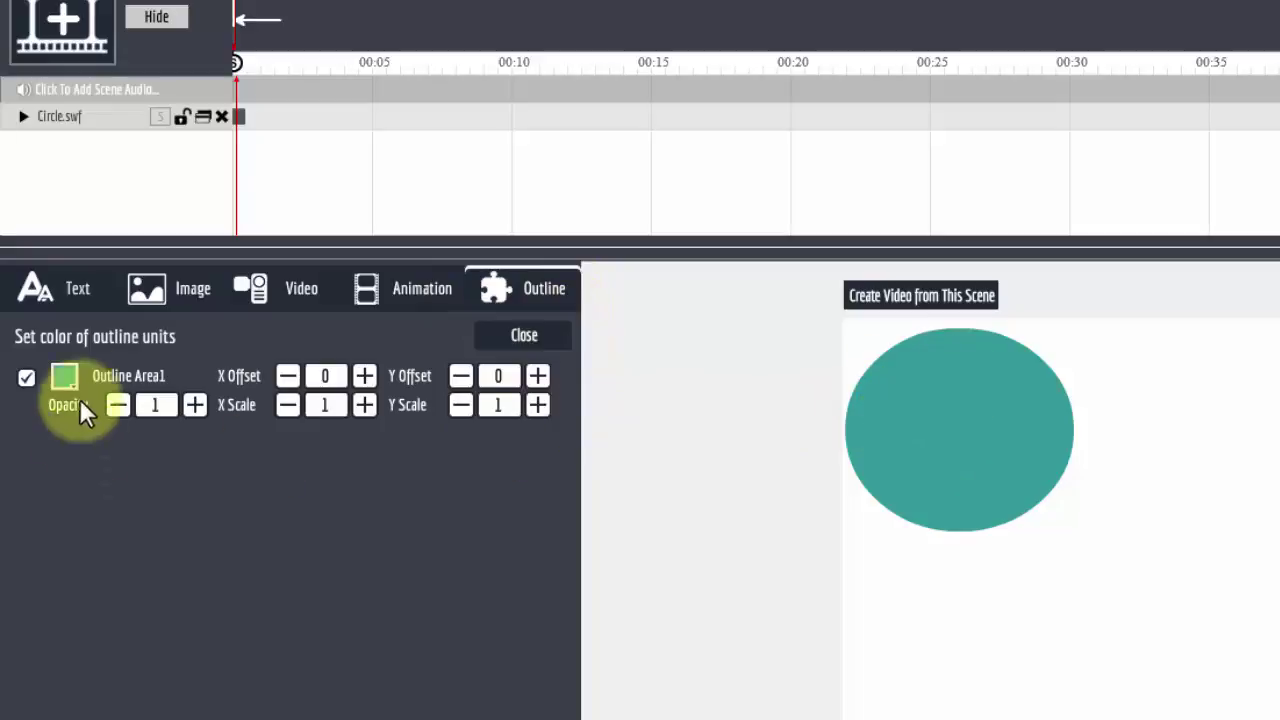
# Step: Change the color of Outline Area1 to light green
pyautogui.click(66, 378)
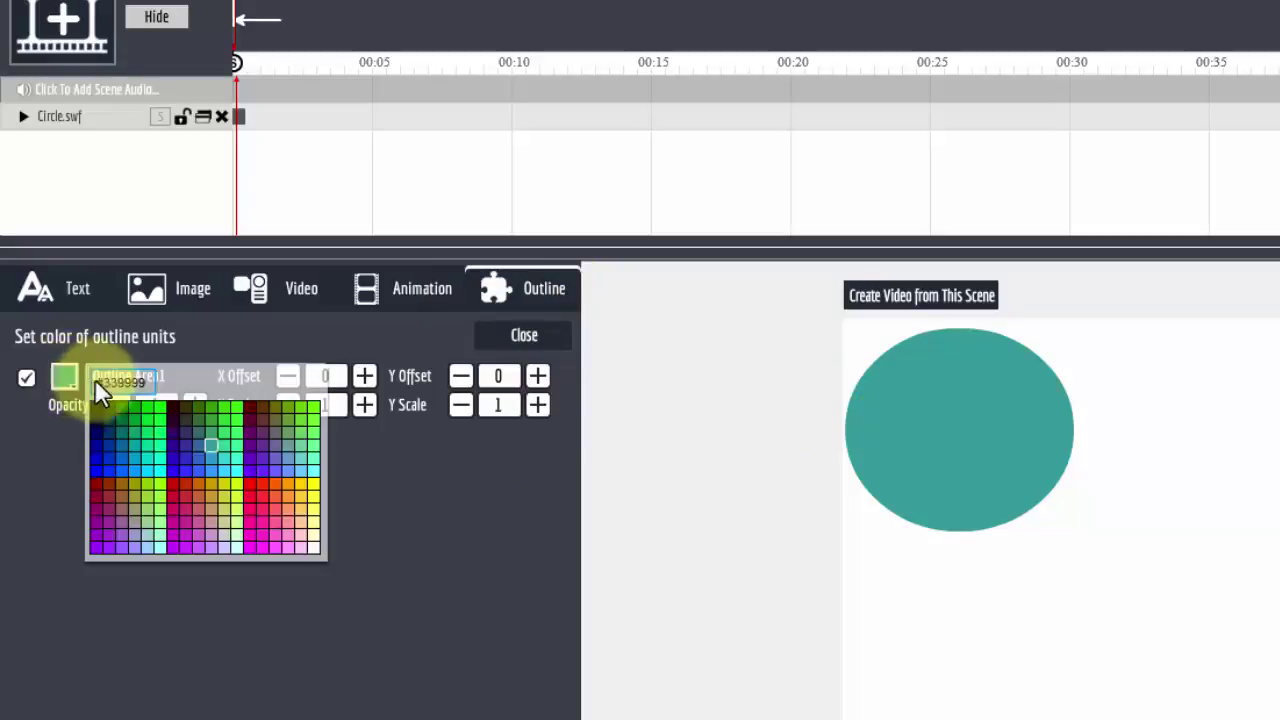
pyautogui.click(298, 438)
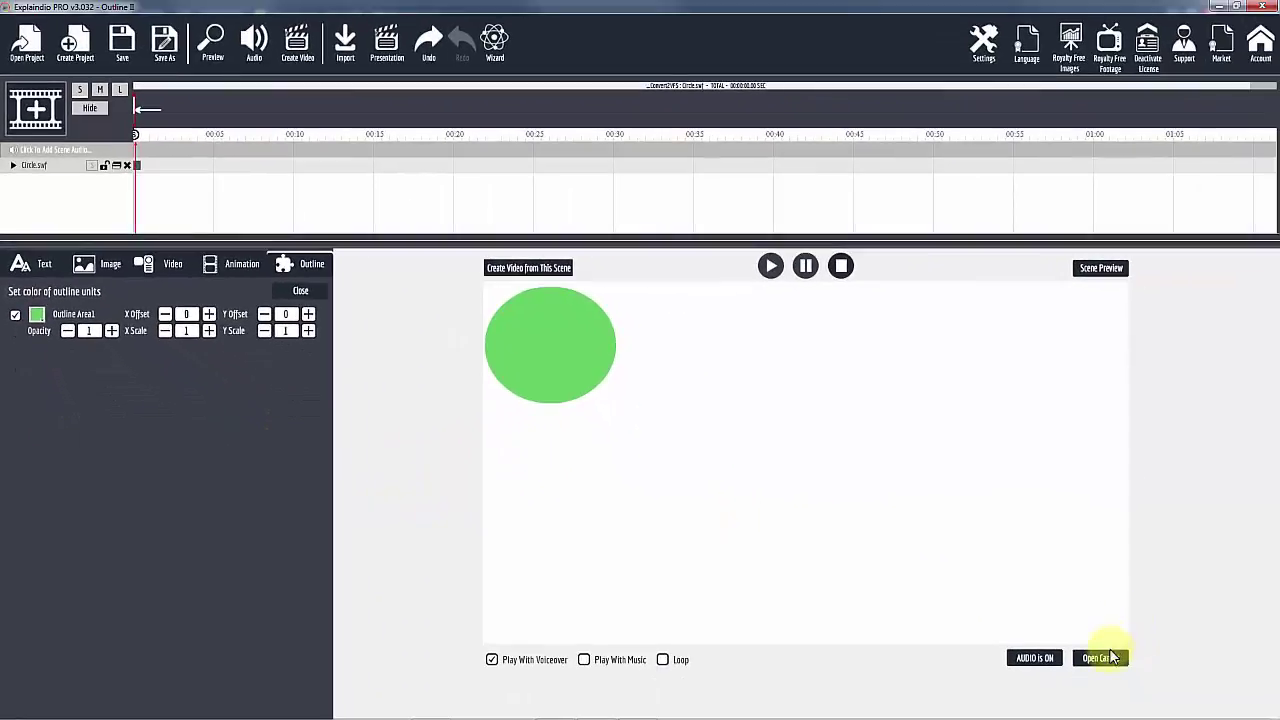
# Step: Duplicate the Circle.swf layer on the canvas and offset the original circle diagonally so both circles overlap
pyautogui.click(1106, 654)
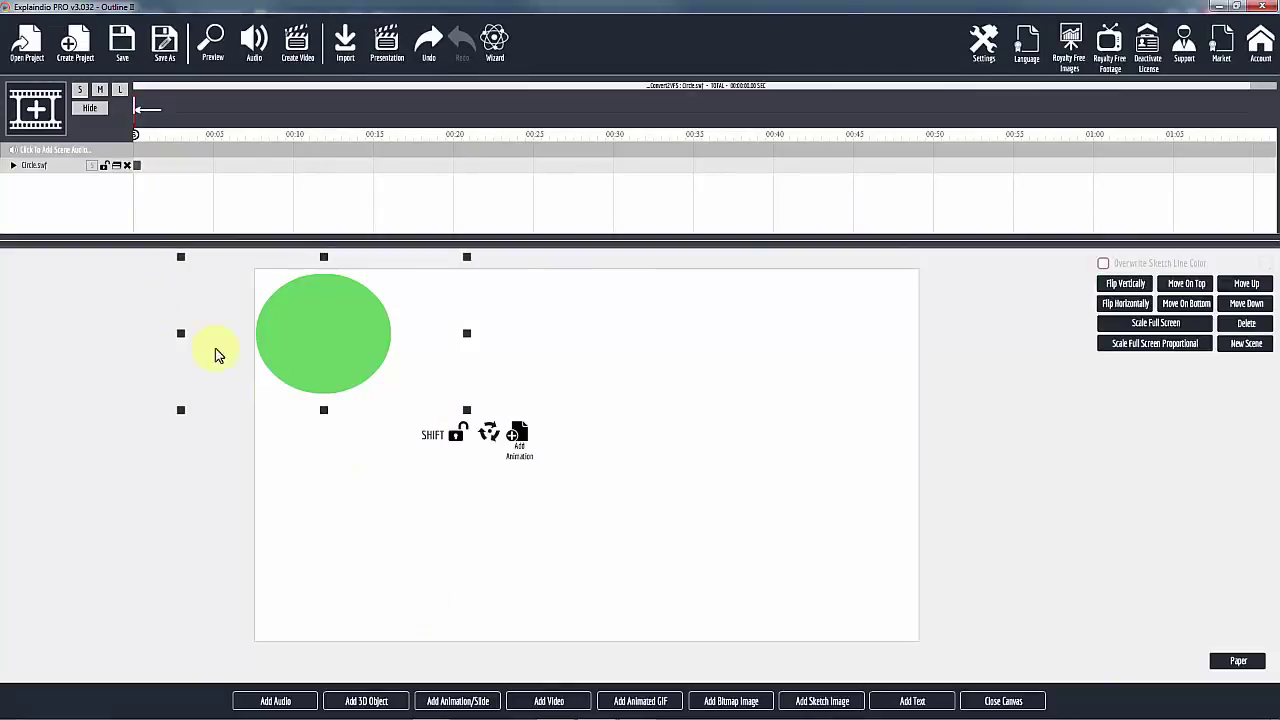
pyautogui.click(115, 166)
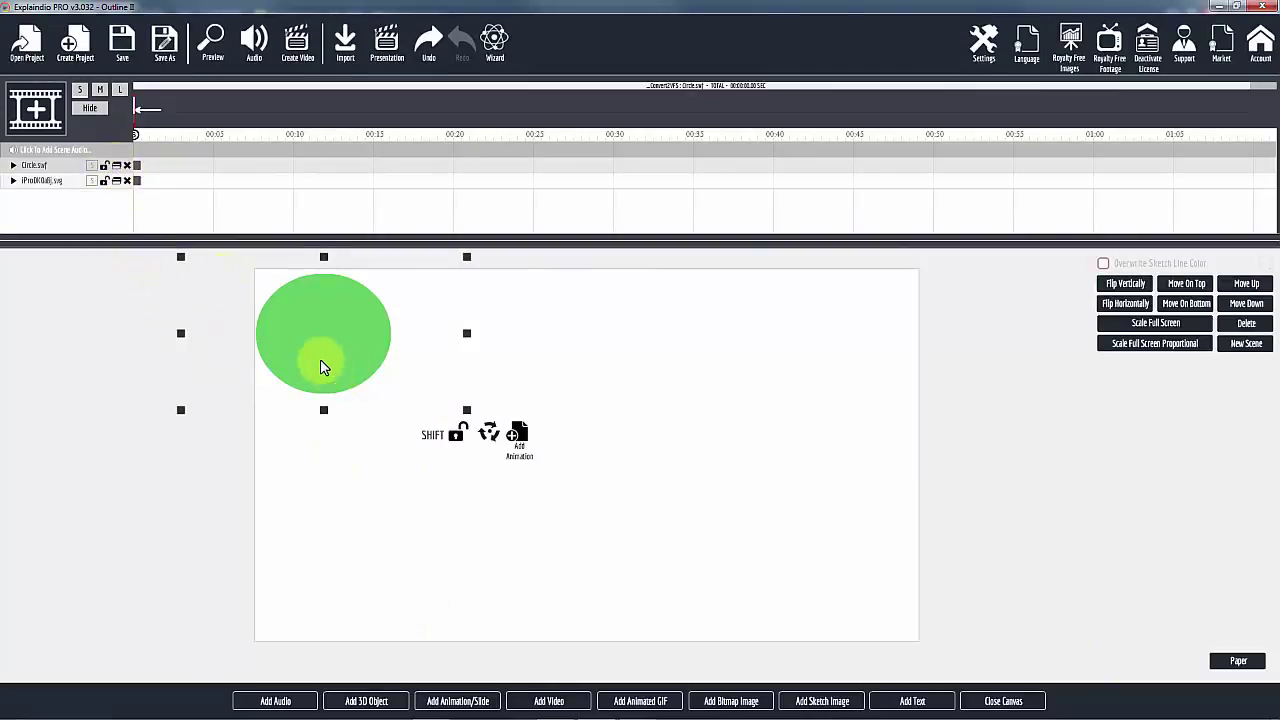
pyautogui.moveTo(318, 362); pyautogui.dragTo(355, 387)
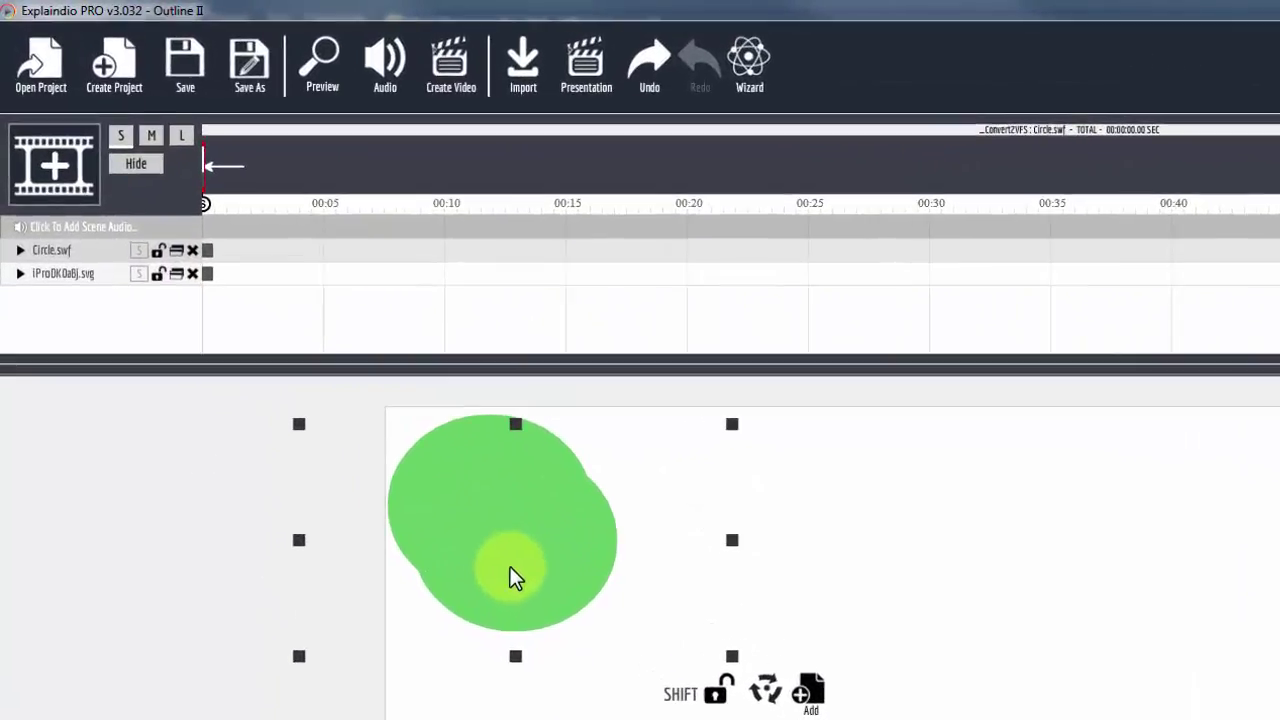
# Step: Recolor Outline Area1 of the duplicated circle layer to dark green and return to the canvas
pyautogui.click(86, 276)
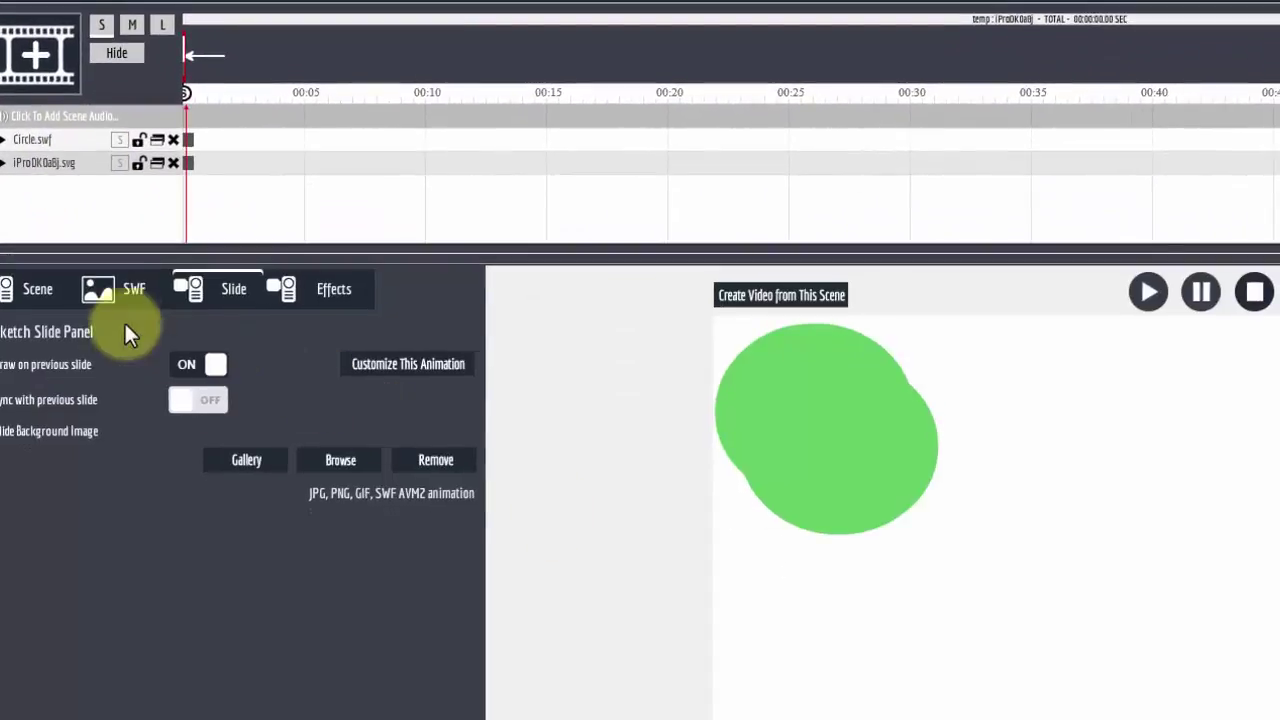
pyautogui.click(428, 363)
pyautogui.click(36, 365)
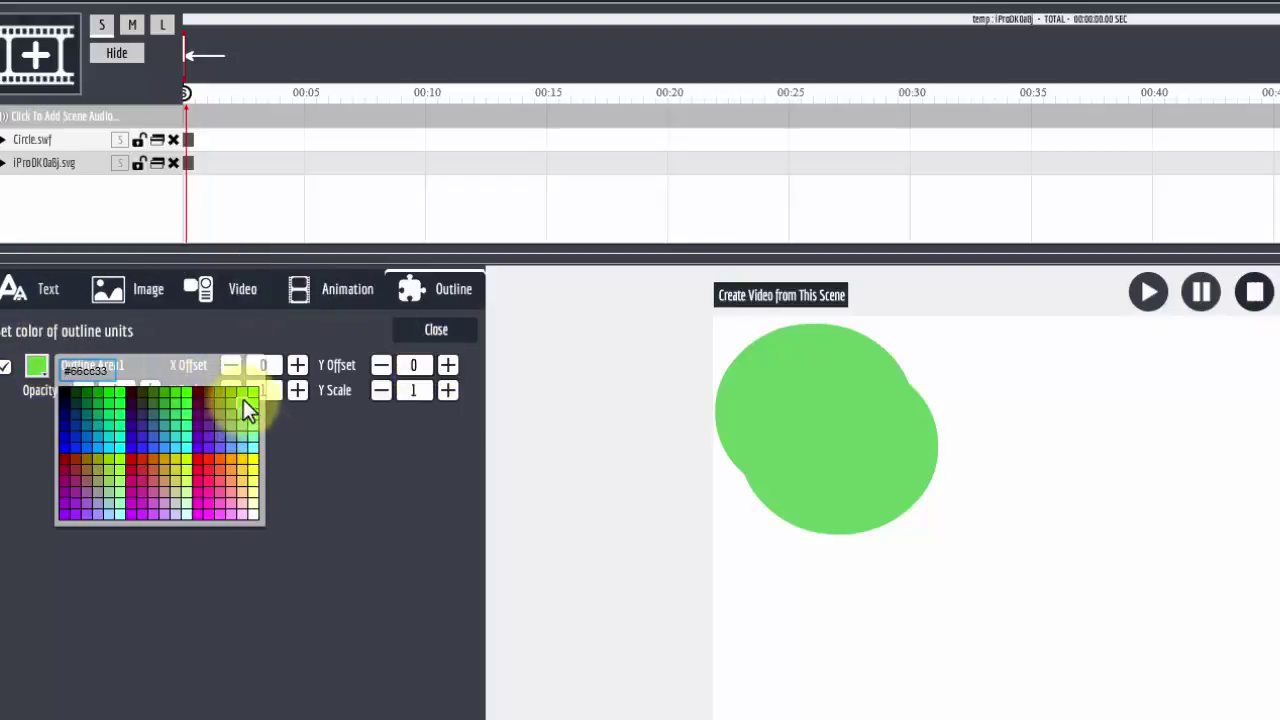
pyautogui.click(153, 394)
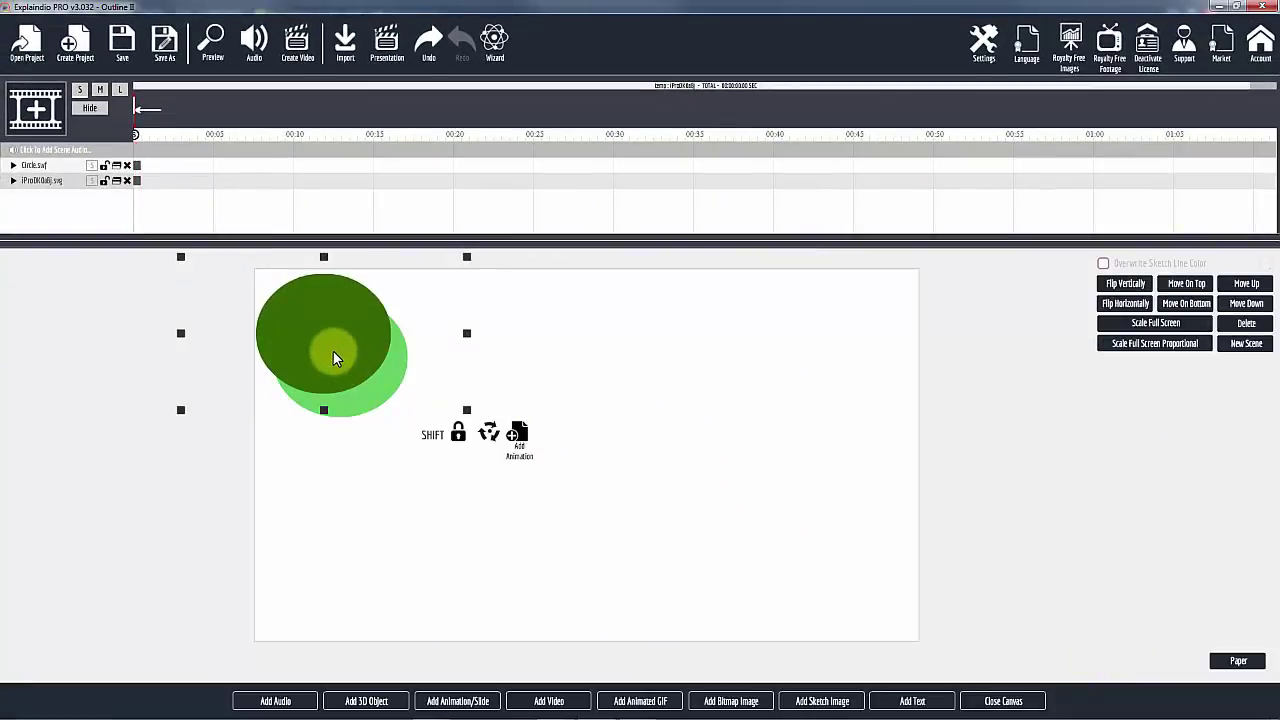
# Step: Place the light green circle over the dark green one, shrink it slightly and center it to leave a dark rim
pyautogui.click(378, 385)
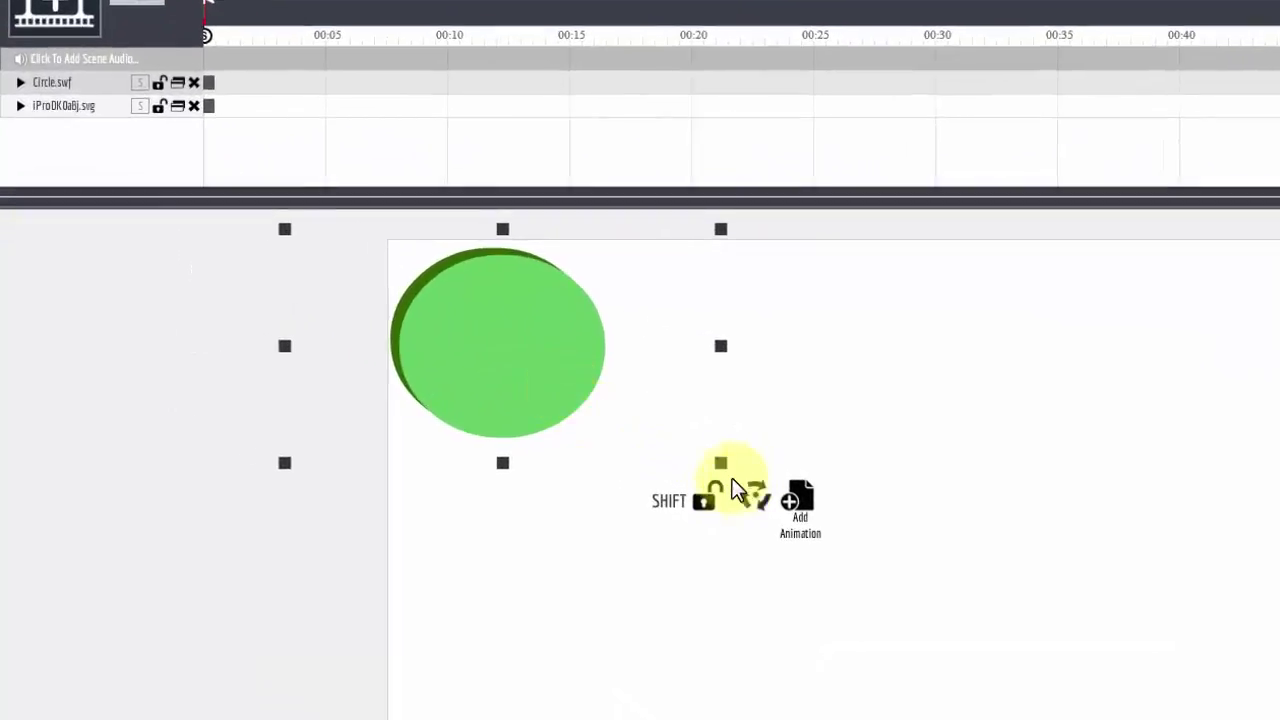
pyautogui.moveTo(721, 463); pyautogui.dragTo(694, 449)
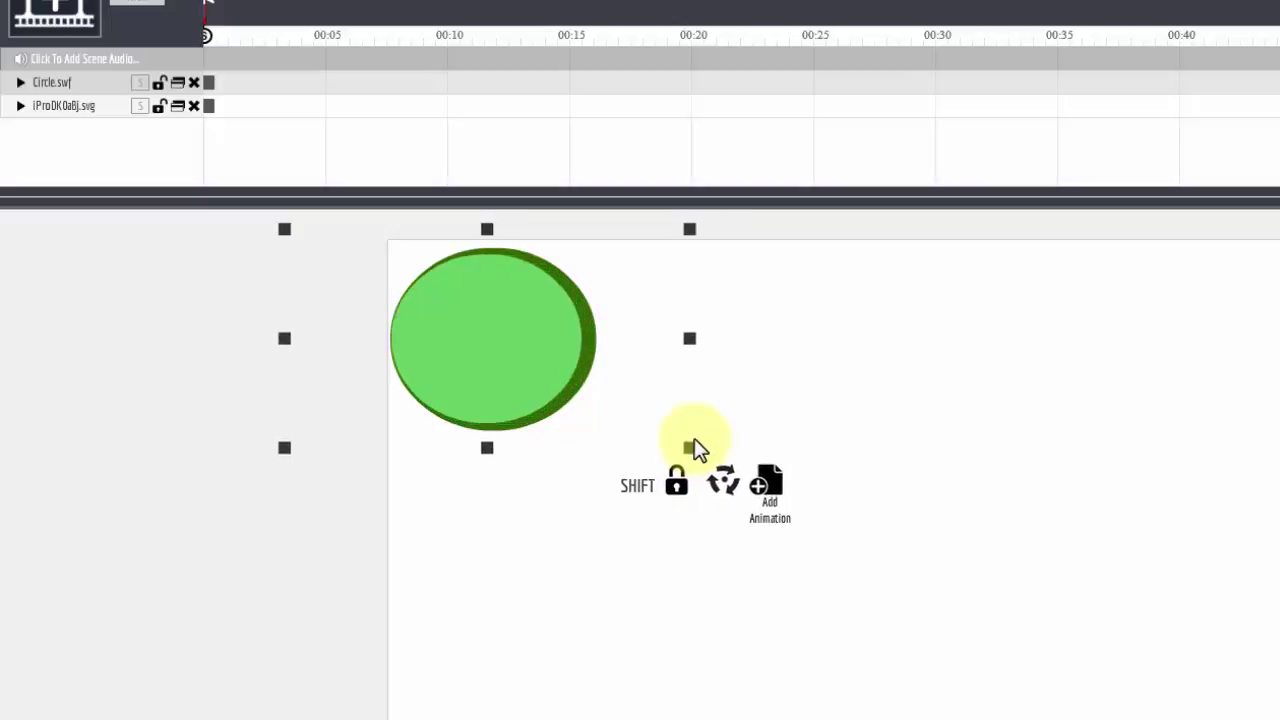
pyautogui.moveTo(552, 377); pyautogui.dragTo(561, 374)
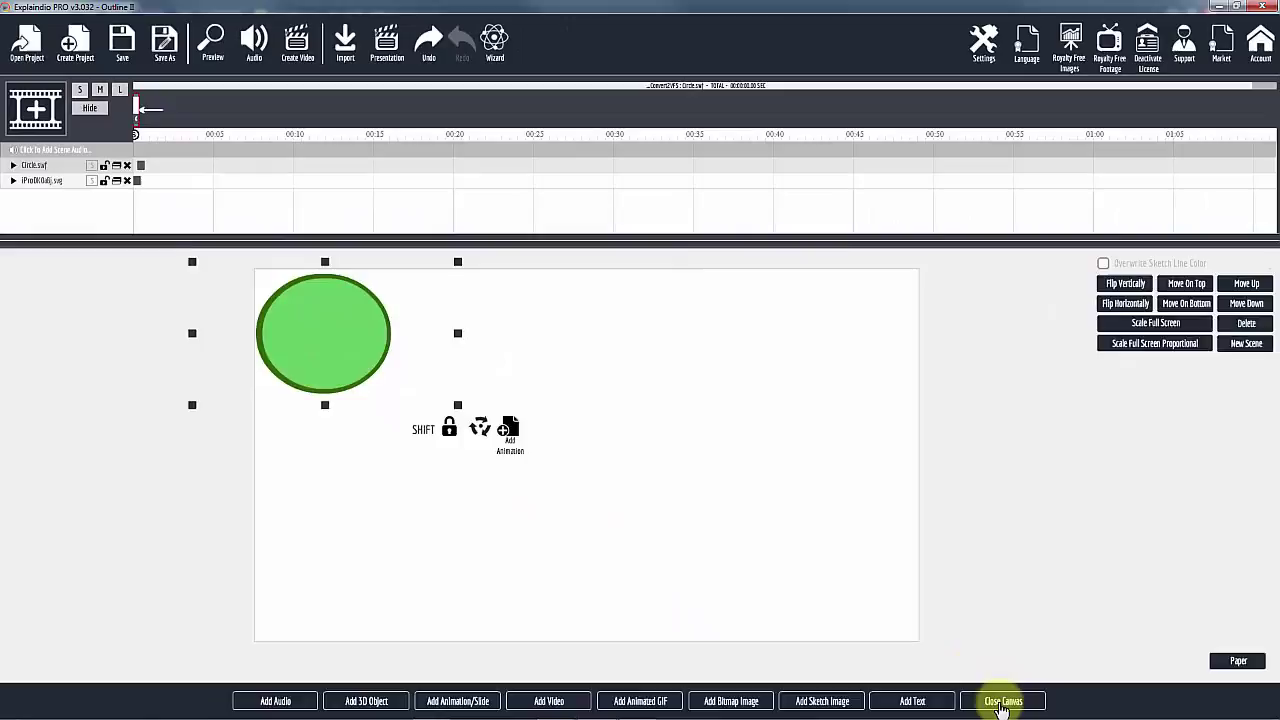
# Step: Close the canvas, preview the two-circle scene, replay it several times and close the preview
pyautogui.click(1000, 703)
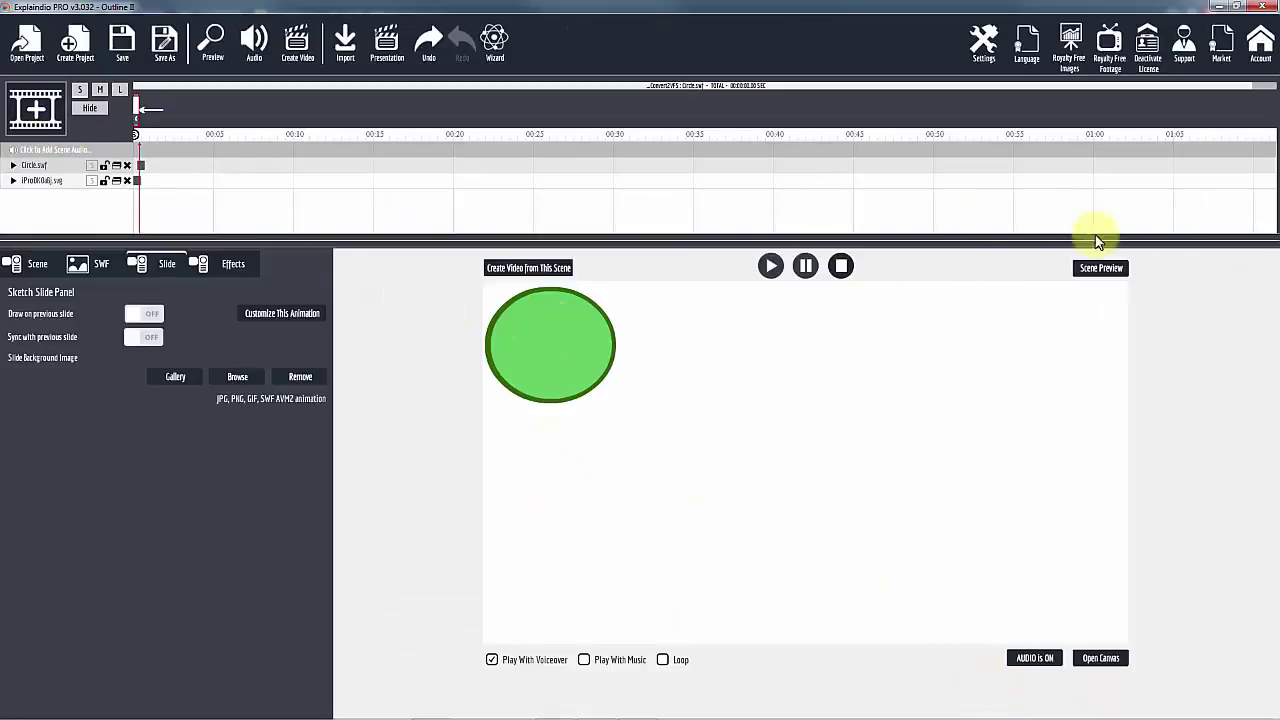
pyautogui.click(1101, 269)
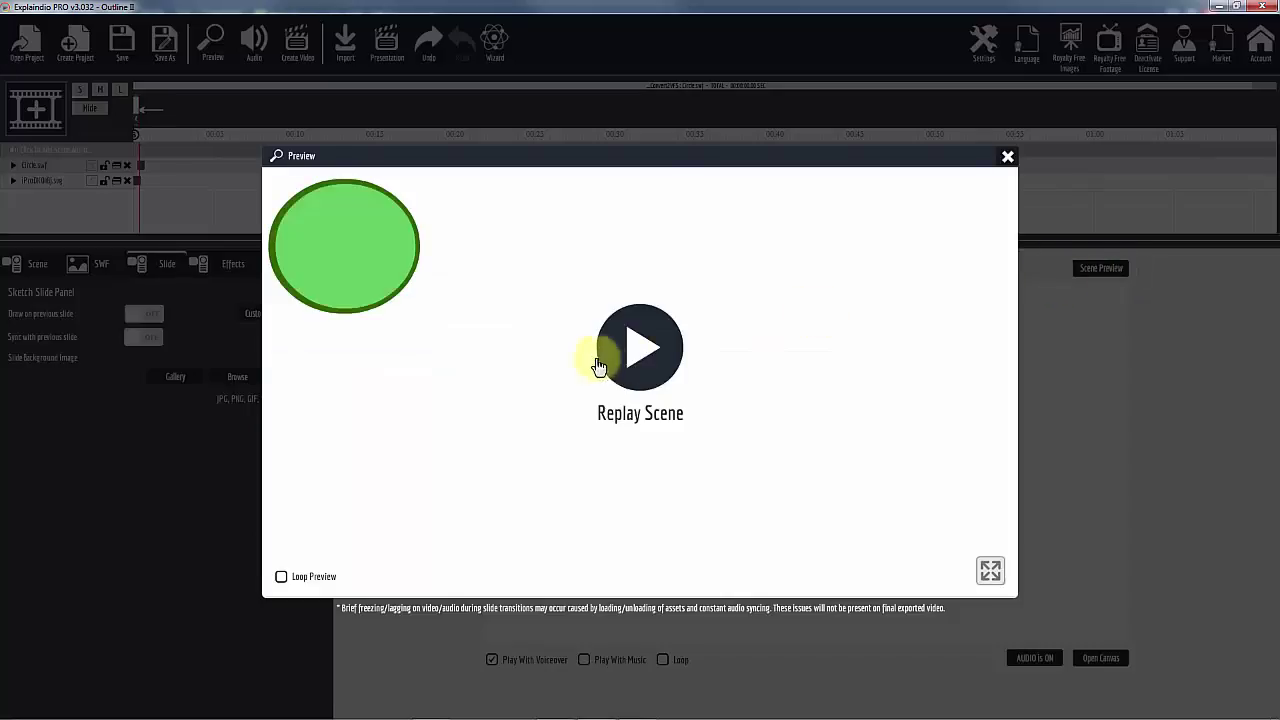
pyautogui.click(638, 357)
pyautogui.click(644, 352)
pyautogui.click(644, 352)
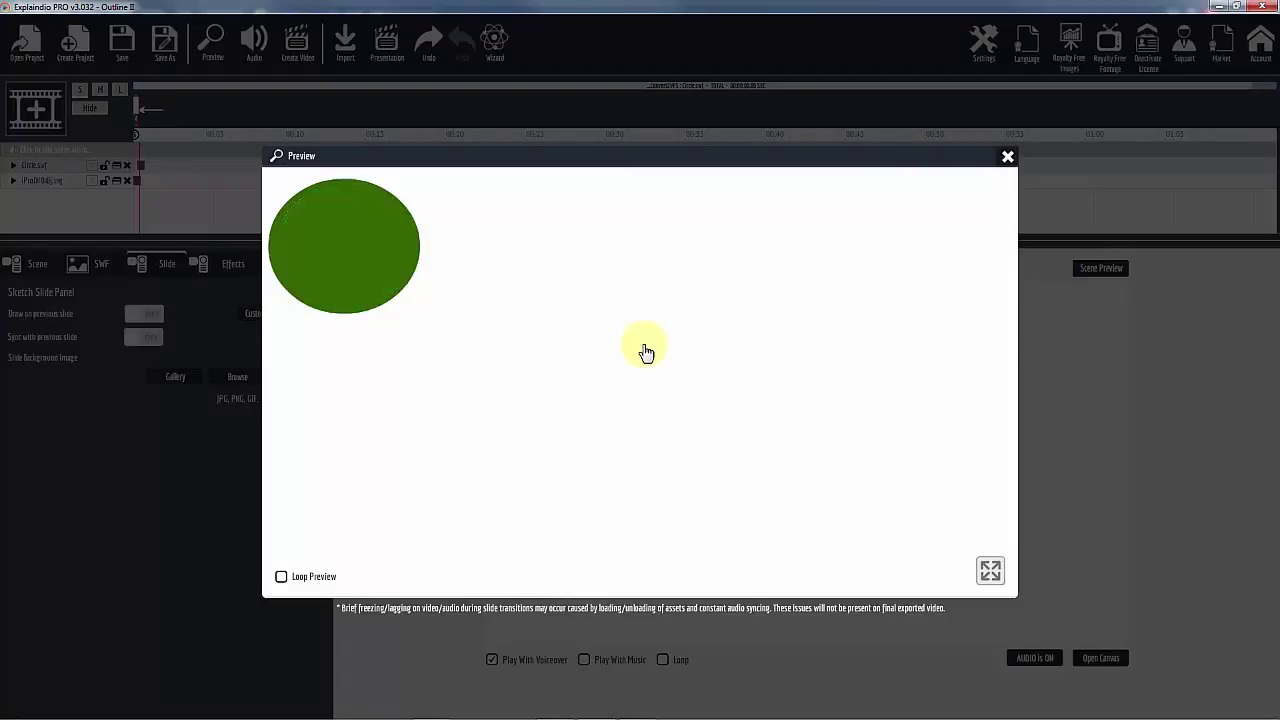
pyautogui.click(645, 350)
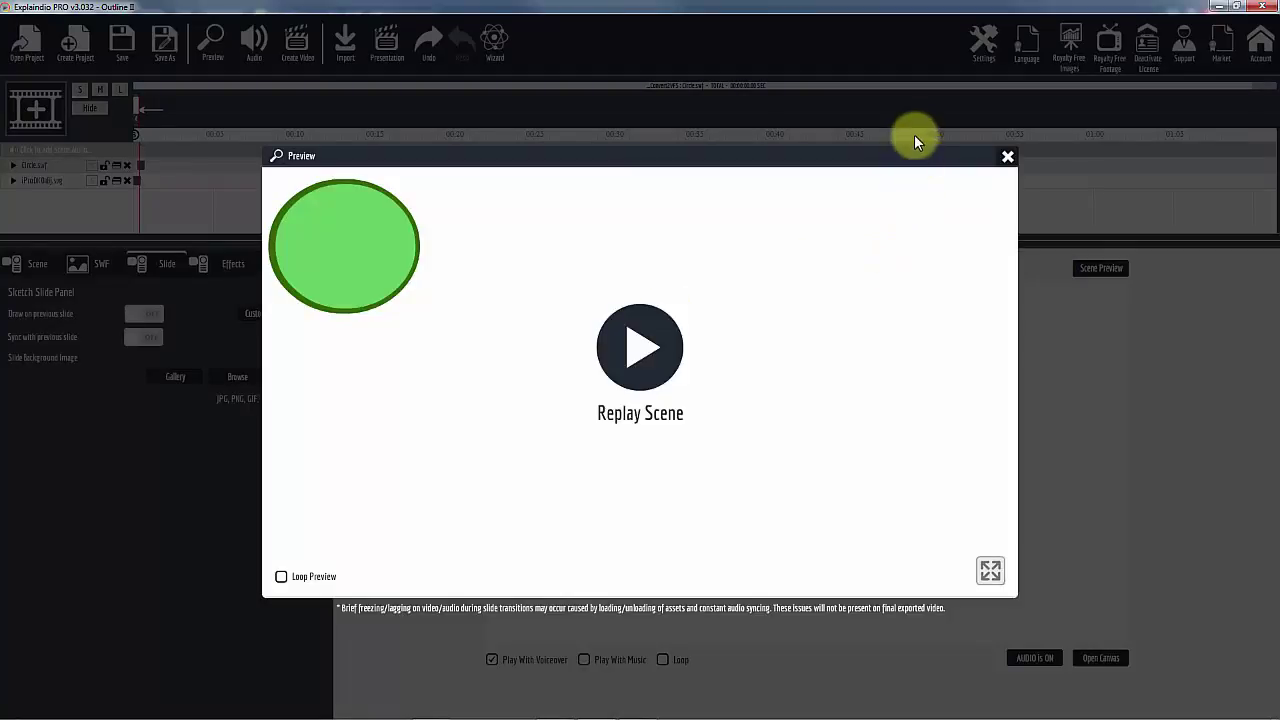
pyautogui.click(1005, 159)
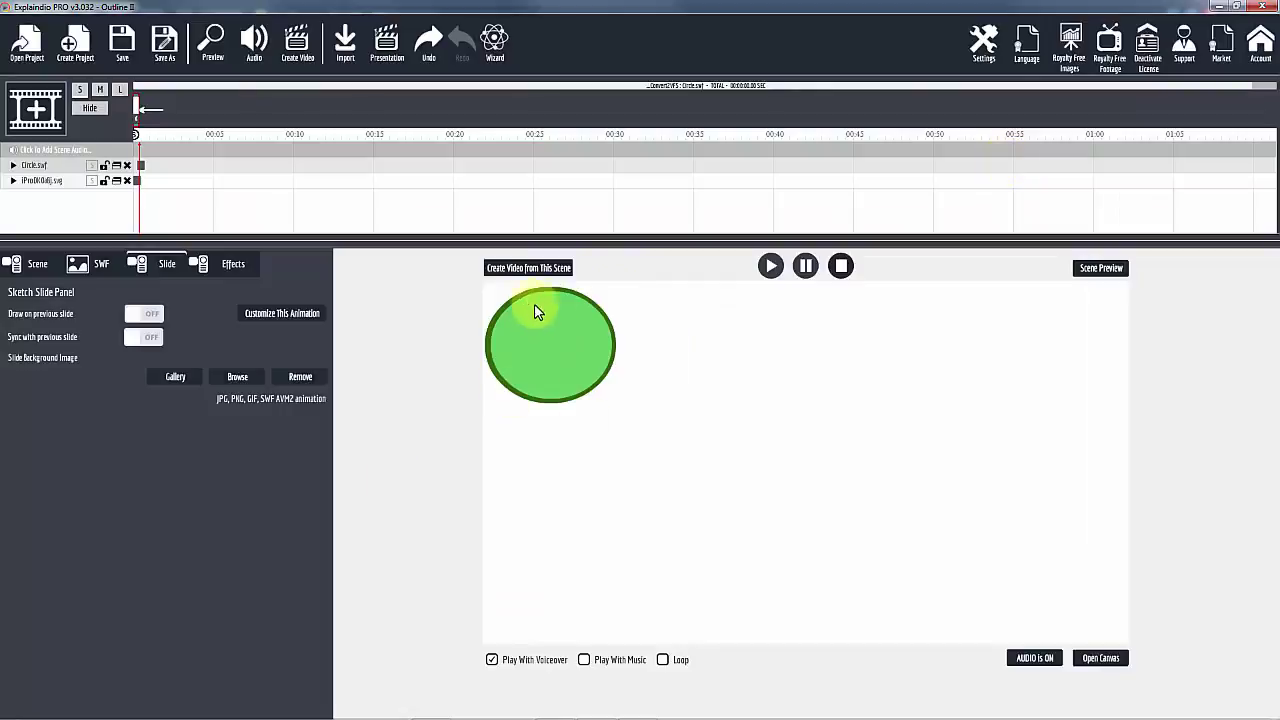
# Step: Reopen the canvas and squash the light green circle into a small, flat highlight ellipse near the dark circle's top
pyautogui.click(1106, 660)
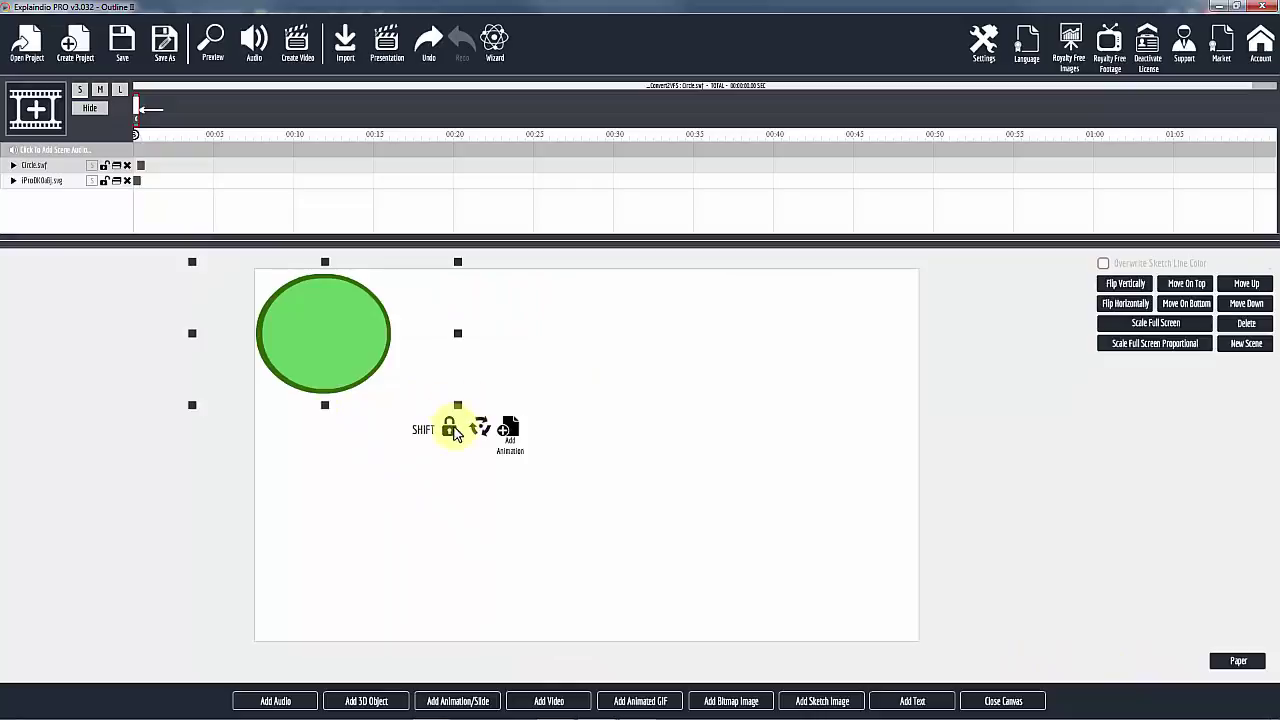
pyautogui.moveTo(457, 415); pyautogui.dragTo(340, 314)
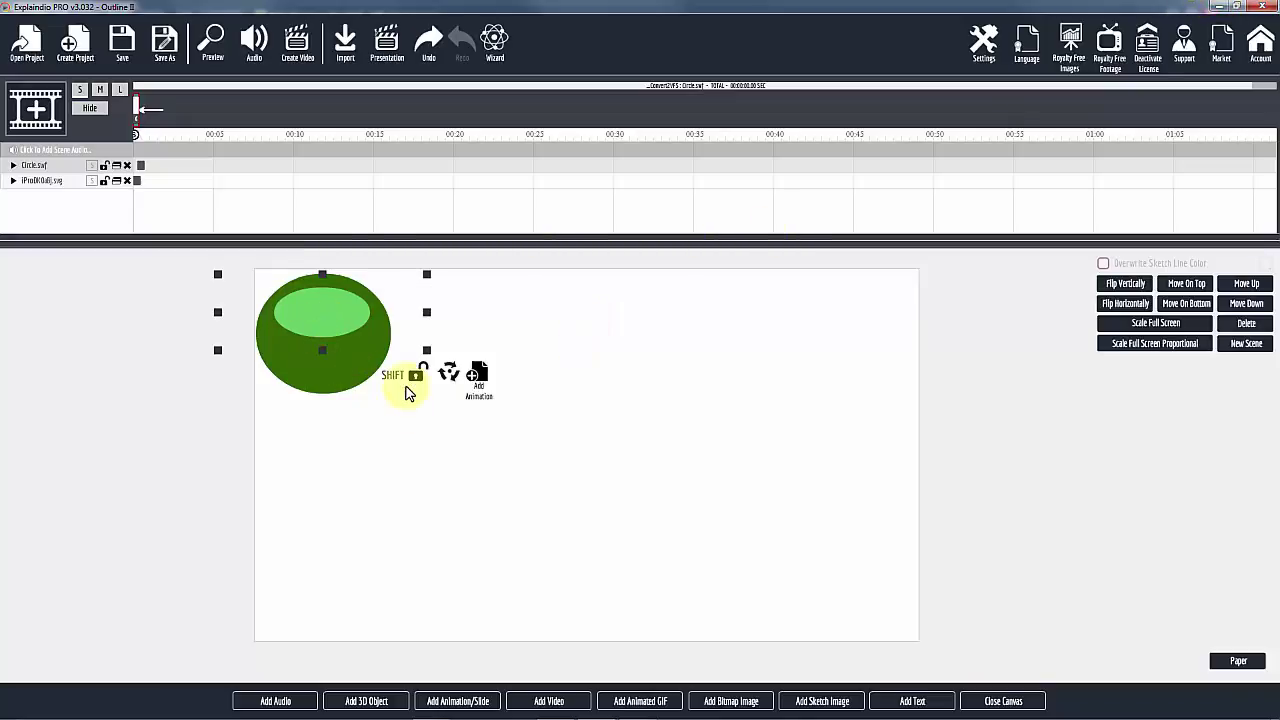
# Step: Switch to Xara Designer Pro and review the diagram of nested outline1 and _shape instance names
pyautogui.click(1216, 8)
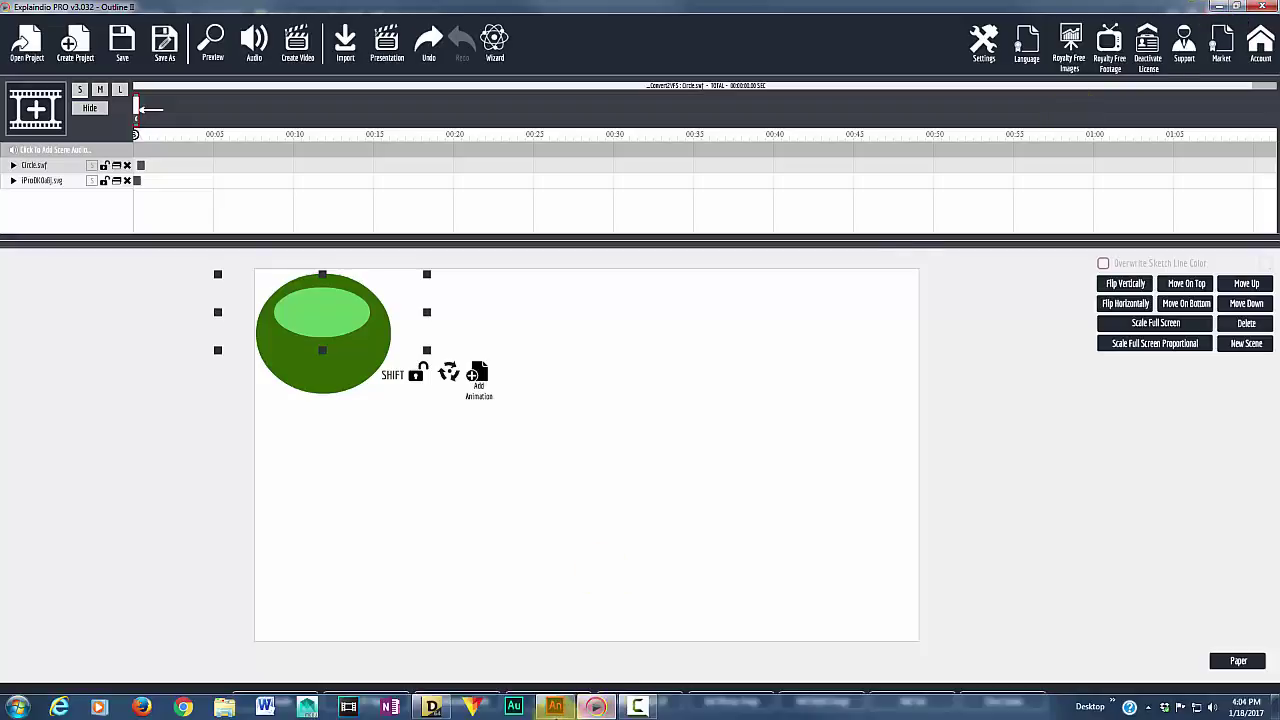
pyautogui.click(555, 707)
pyautogui.click(433, 707)
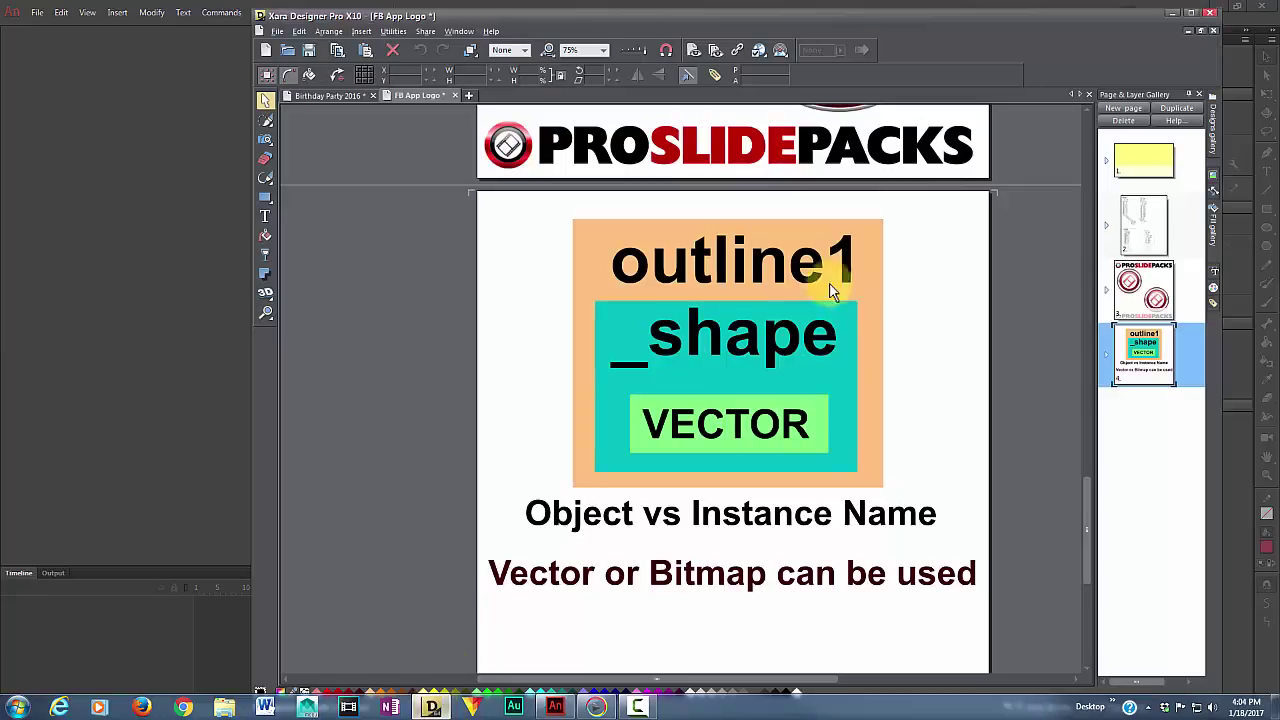
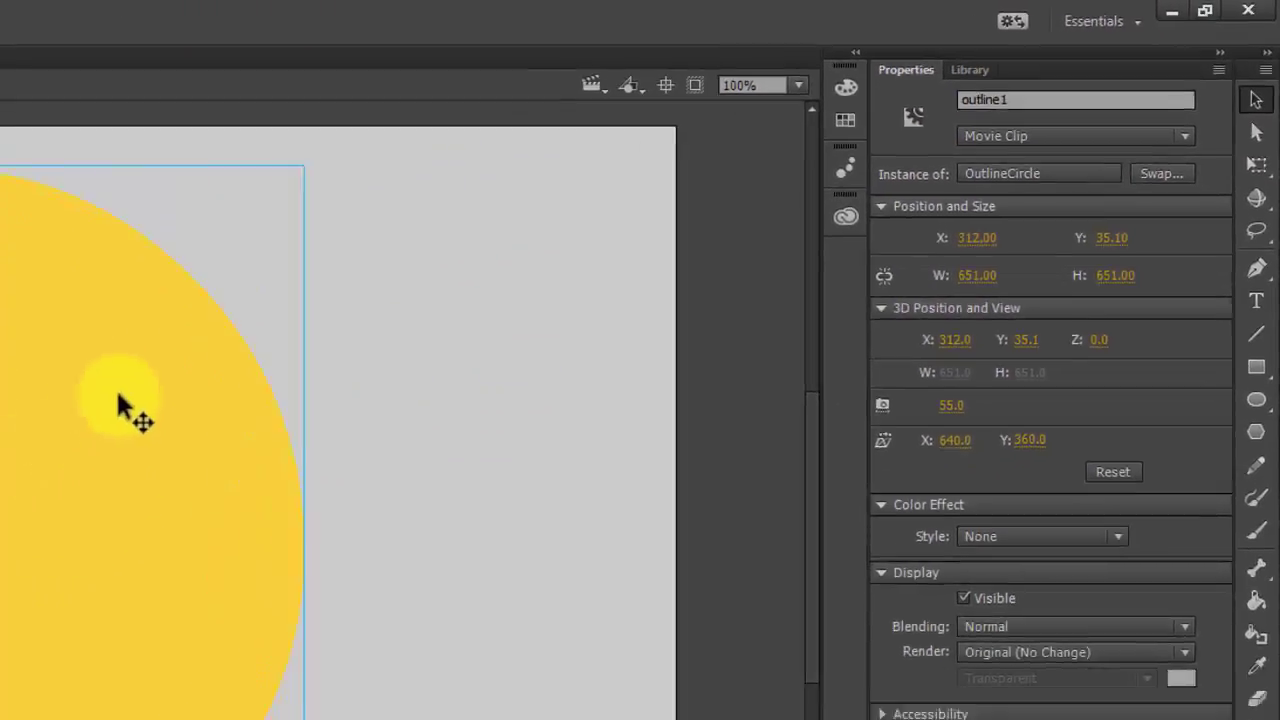
# Step: In Adobe Animate, inspect the yellow circle's nesting from the outline1 movie clip through _shape down to its vector shape
pyautogui.click(300, 343)
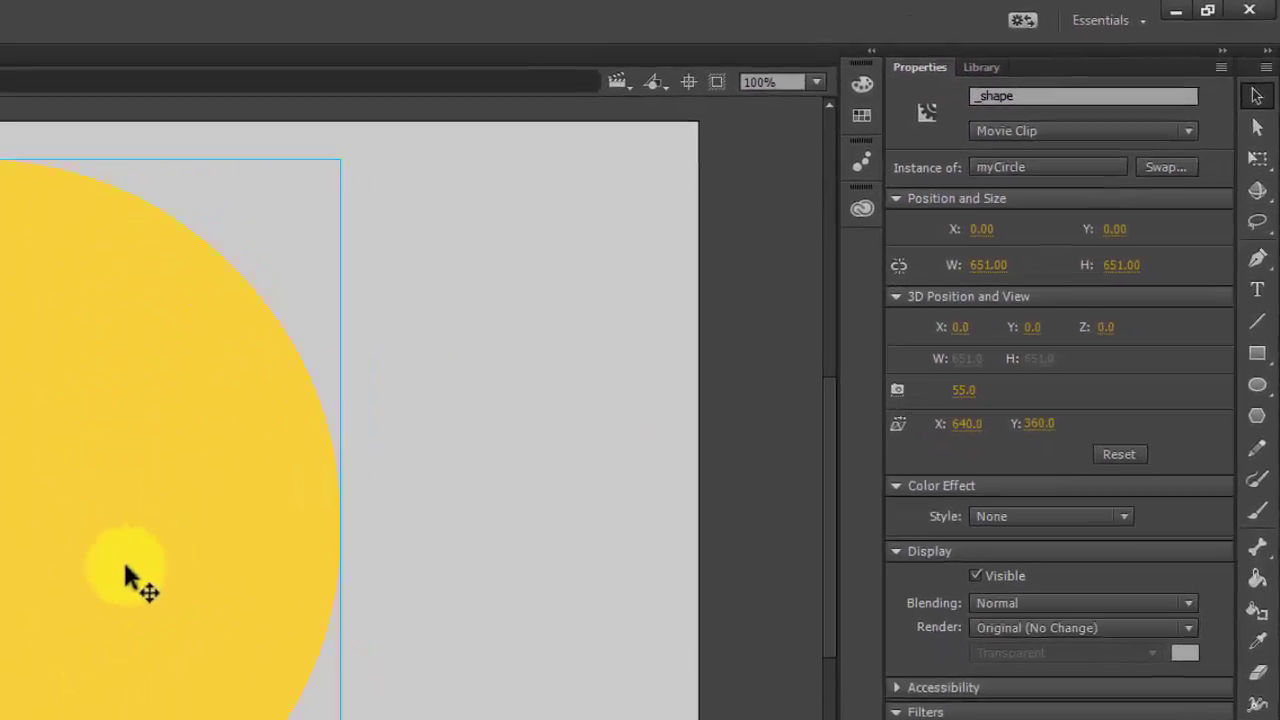
pyautogui.doubleClick(197, 540)
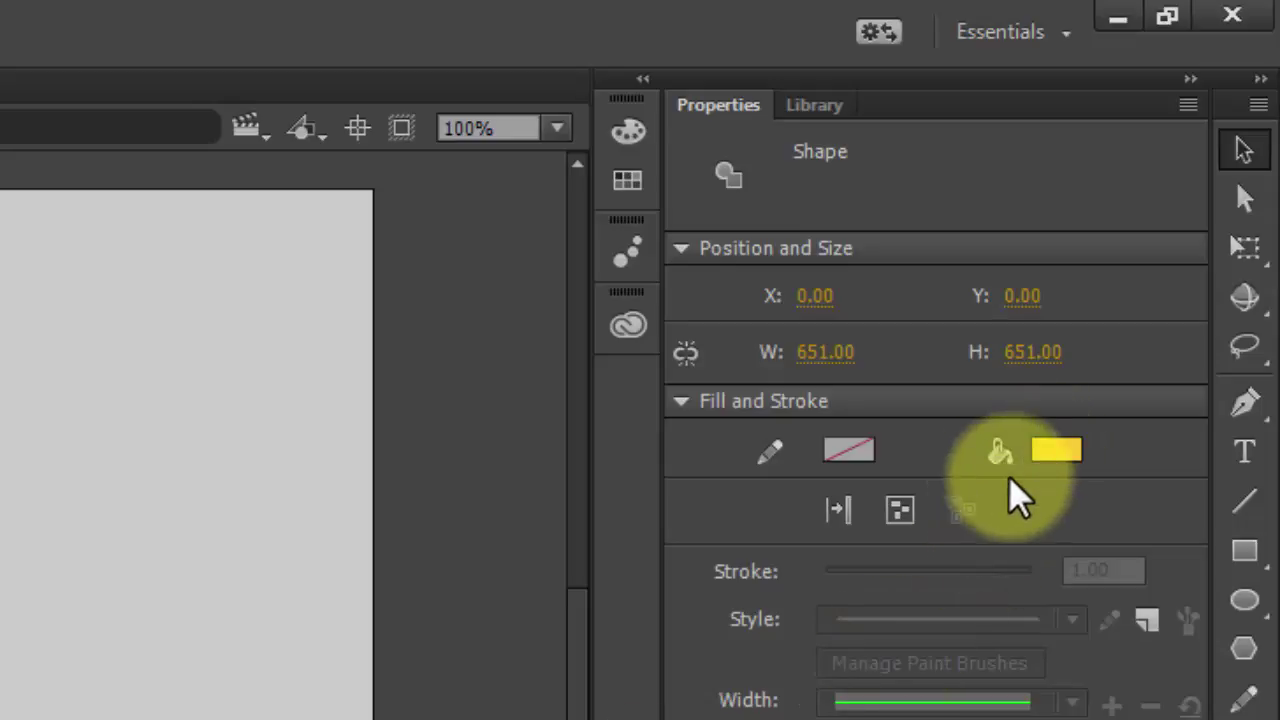
# Step: Set the circle shape's fill colour to green #00CC66
pyautogui.click(1056, 452)
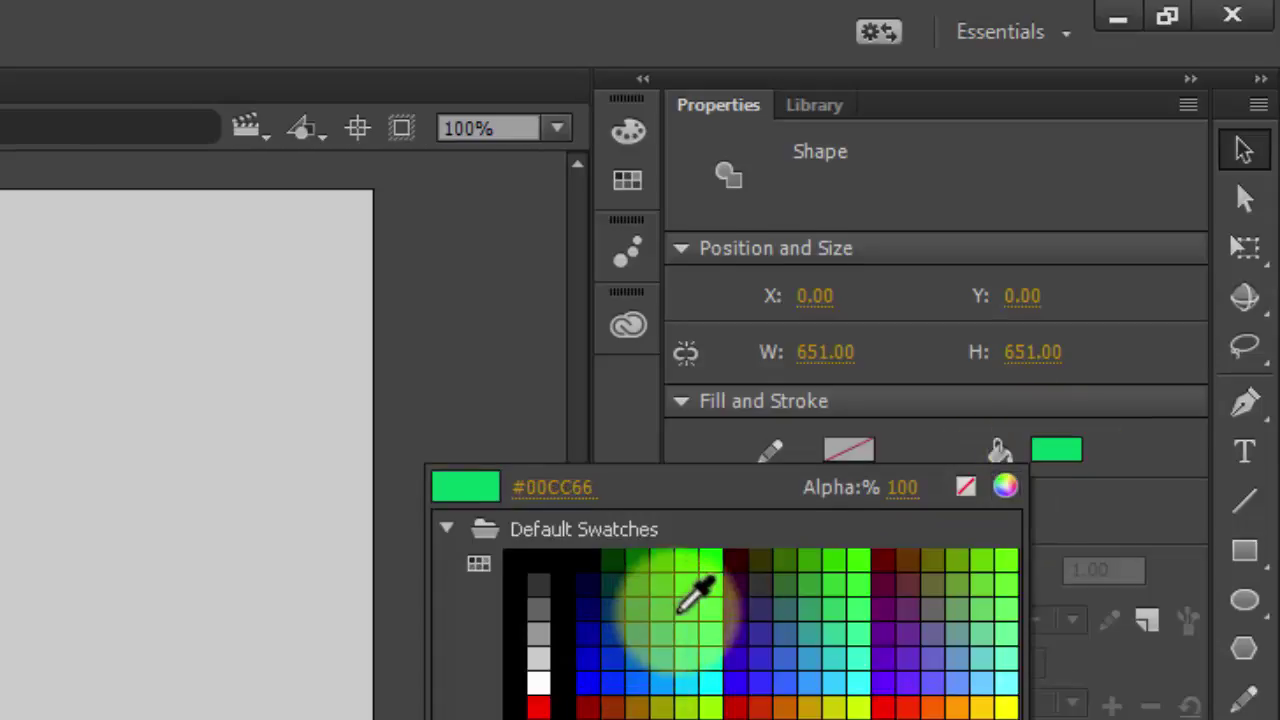
pyautogui.click(688, 596)
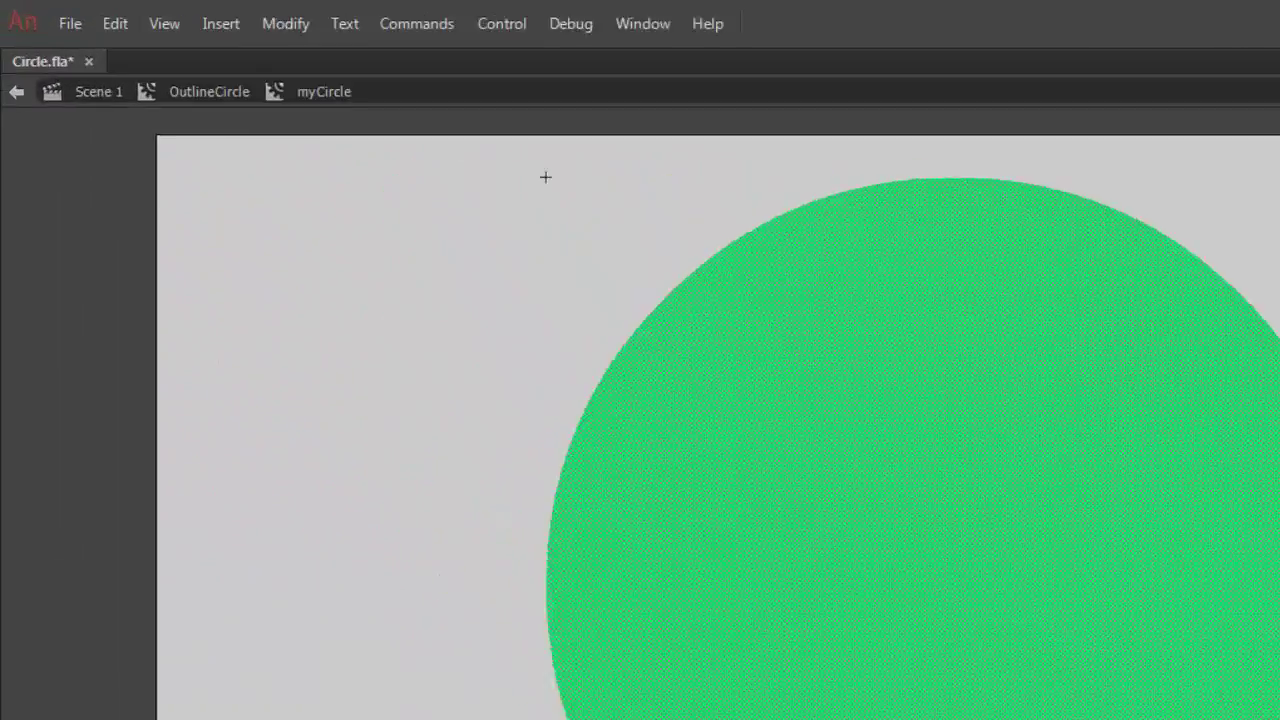
# Step: Review the Convert to Symbol command and the circle's nesting from myCircle up through OutlineCircle to the outline1 instance in Scene 1
pyautogui.click(279, 30)
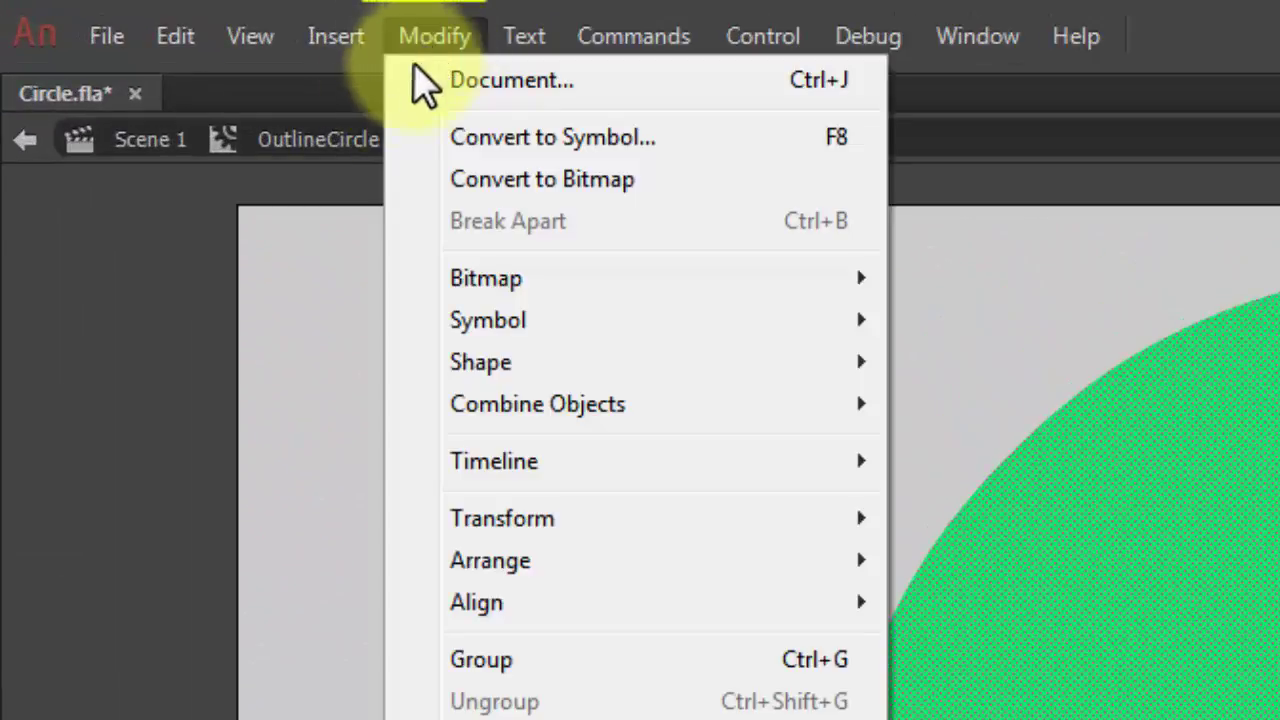
pyautogui.click(165, 315)
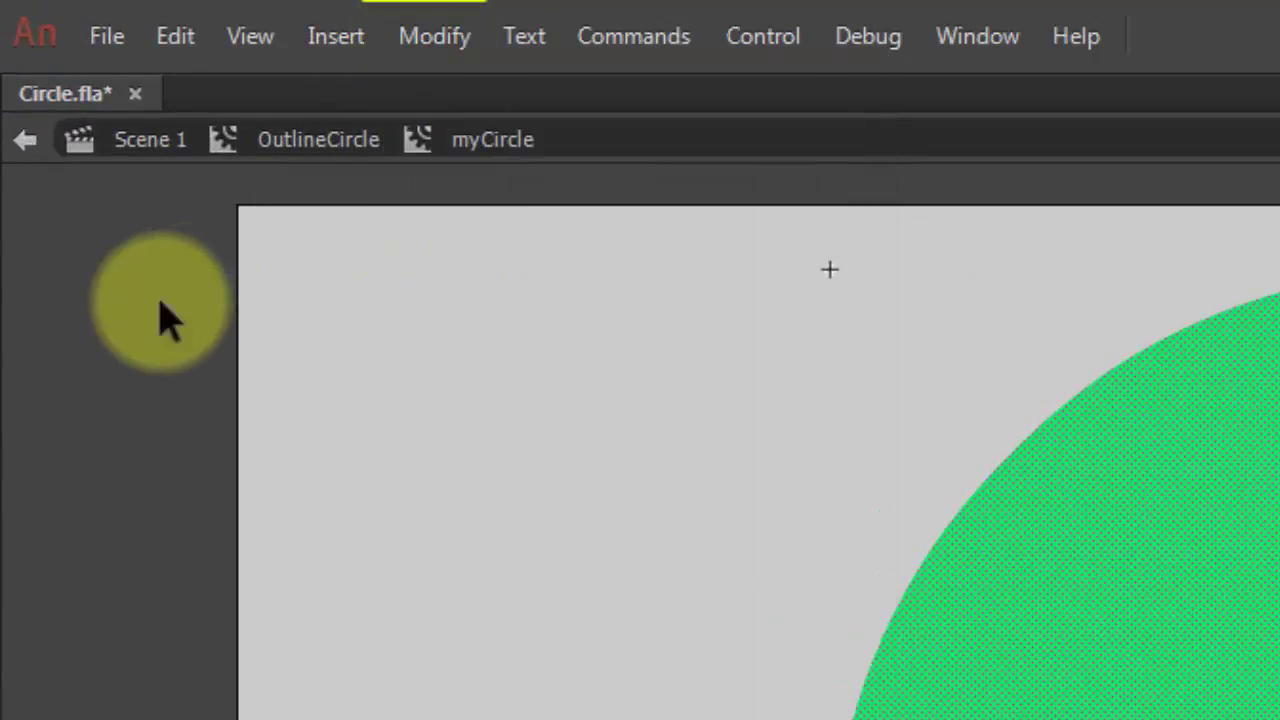
pyautogui.click(372, 144)
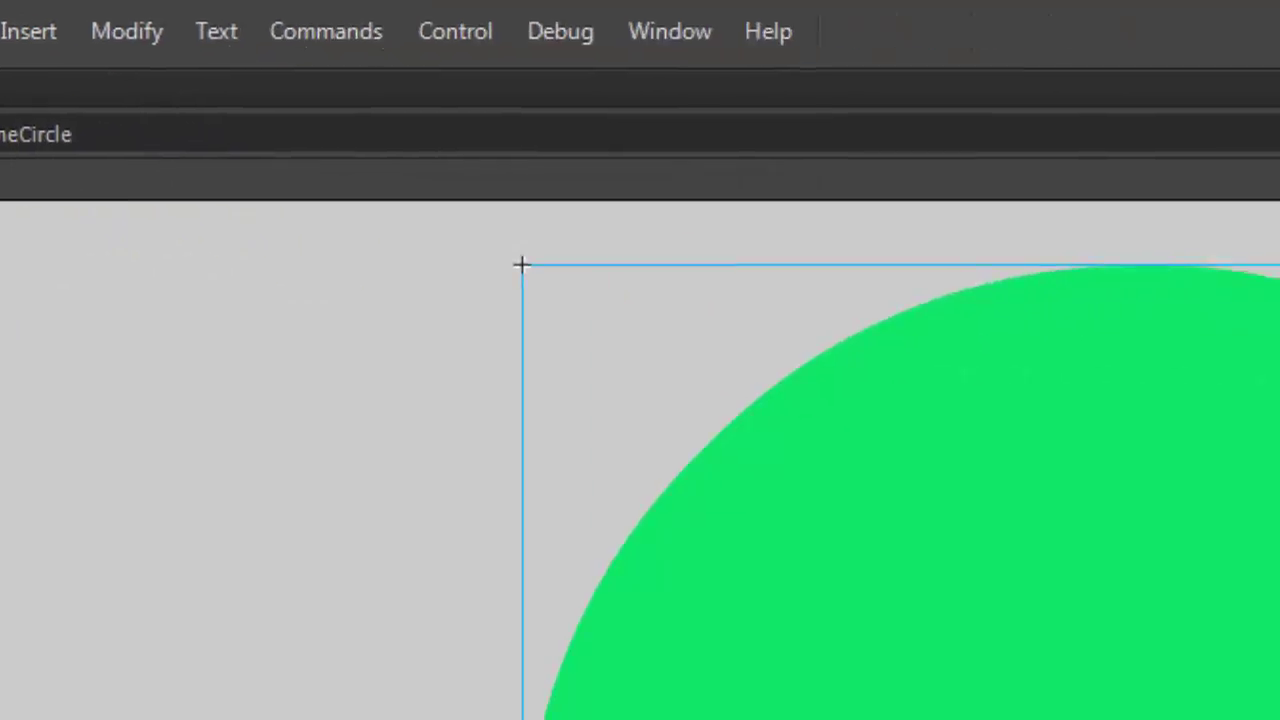
pyautogui.click(1050, 631)
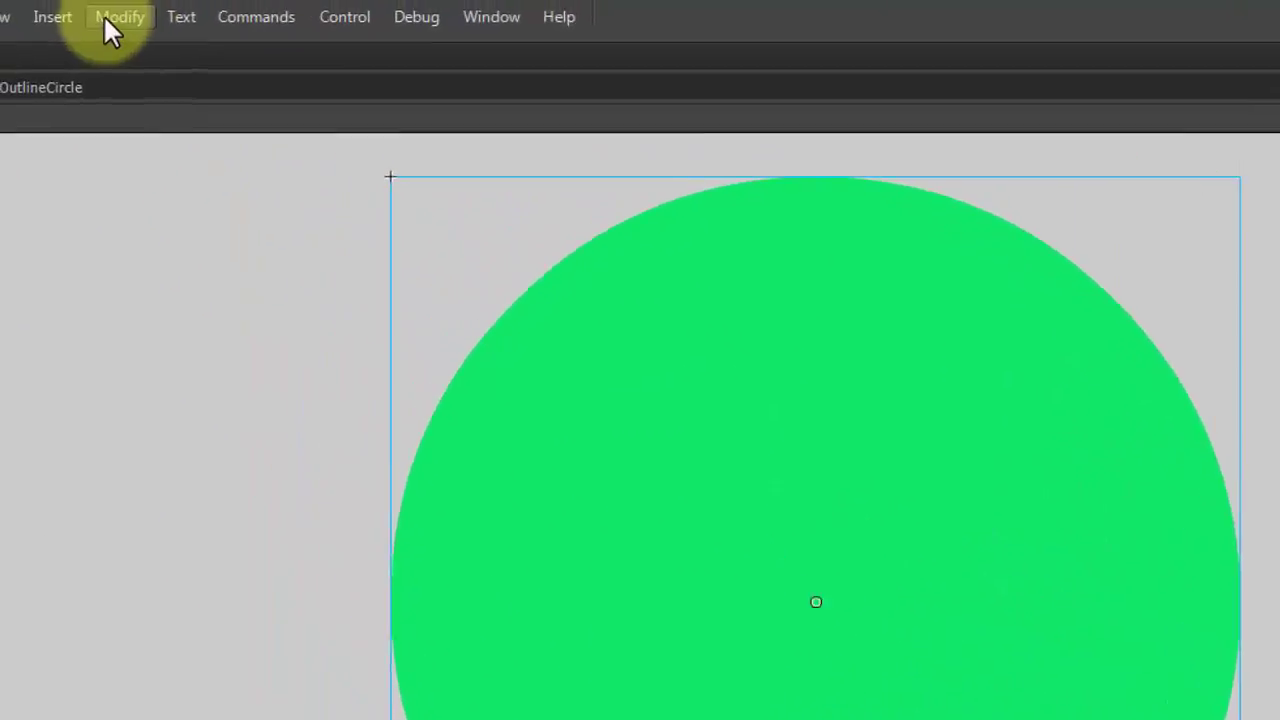
pyautogui.click(106, 16)
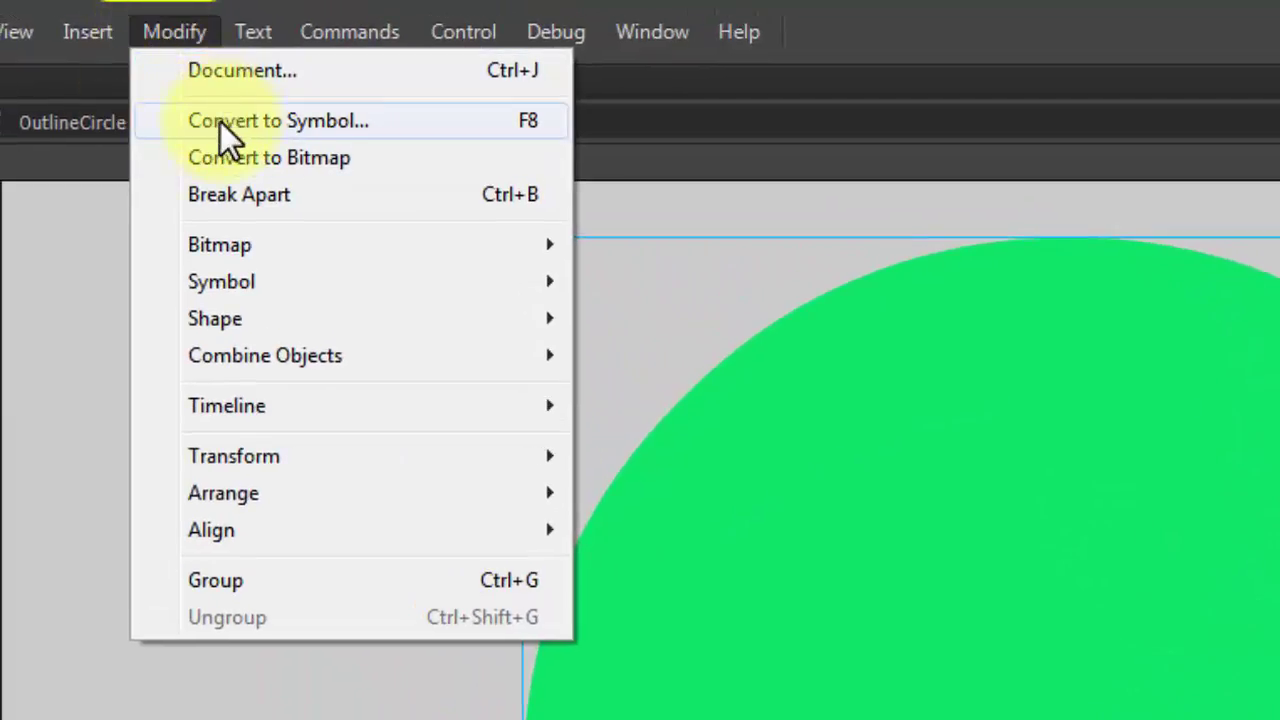
pyautogui.press('Escape')
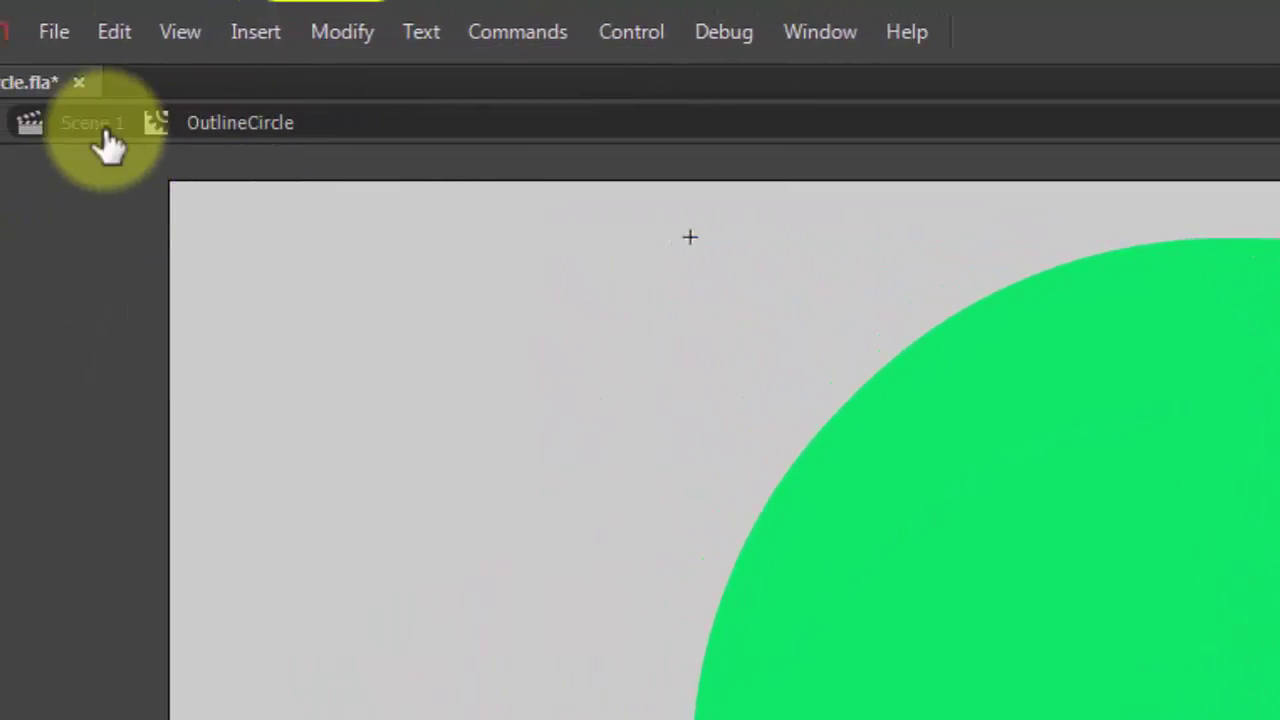
pyautogui.click(104, 130)
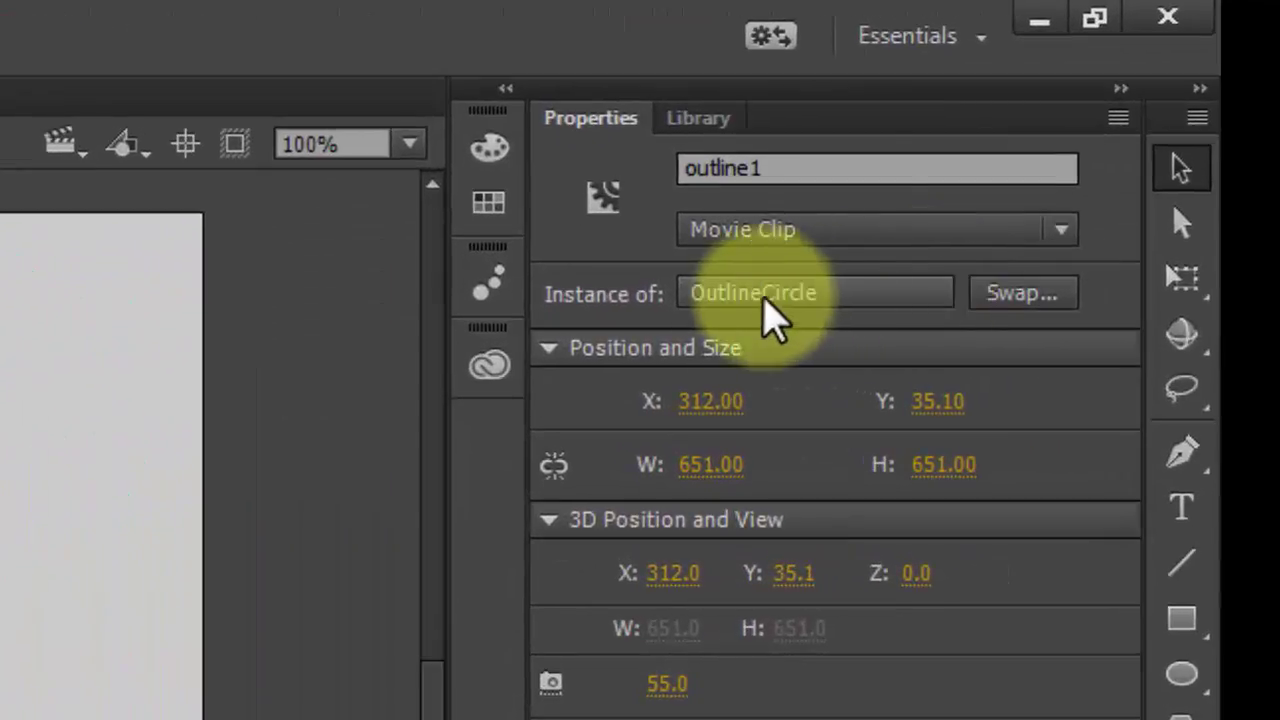
pyautogui.click(817, 160)
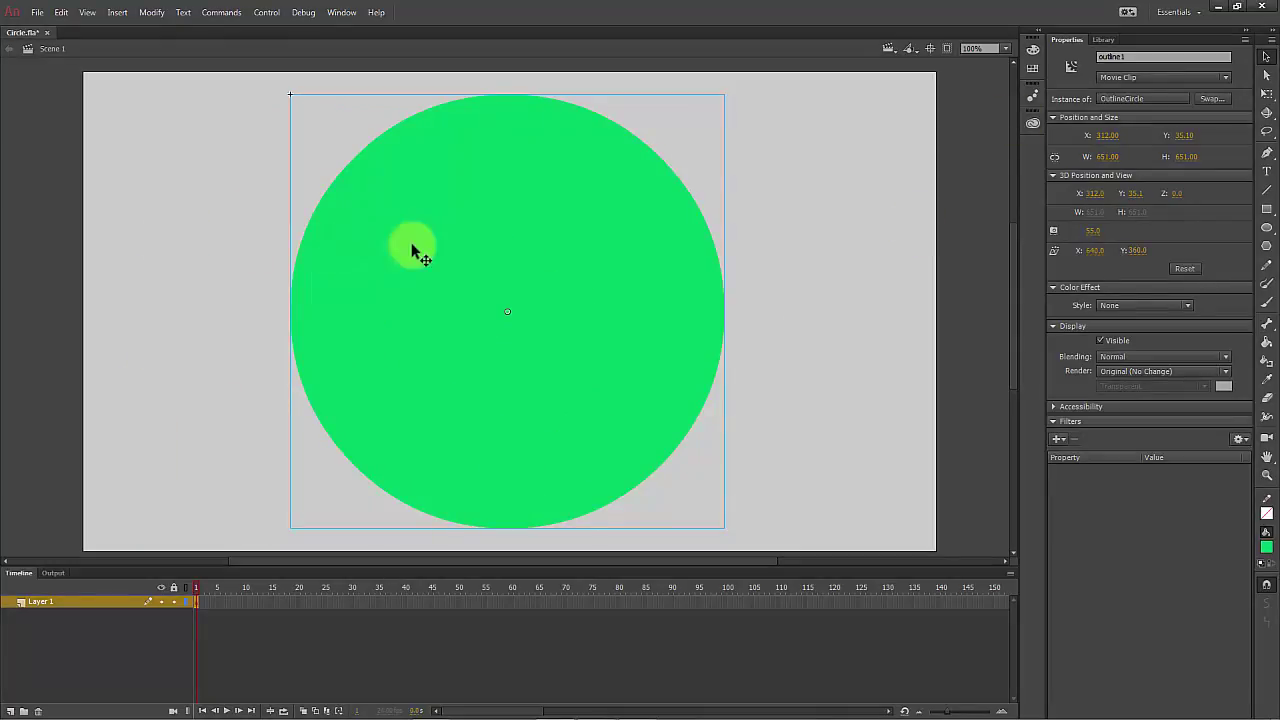
# Step: Close Circle.fla without saving the changes and create a new ActionScript 3.0 document
pyautogui.click(46, 33)
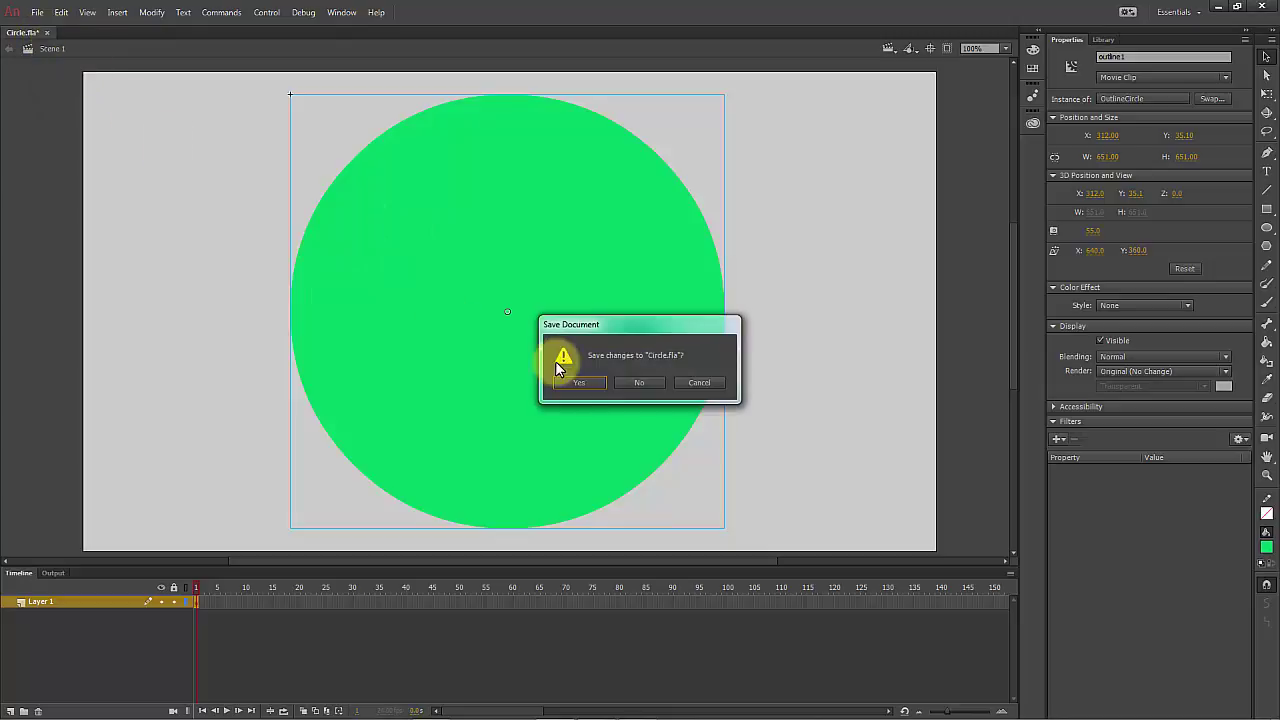
pyautogui.click(641, 386)
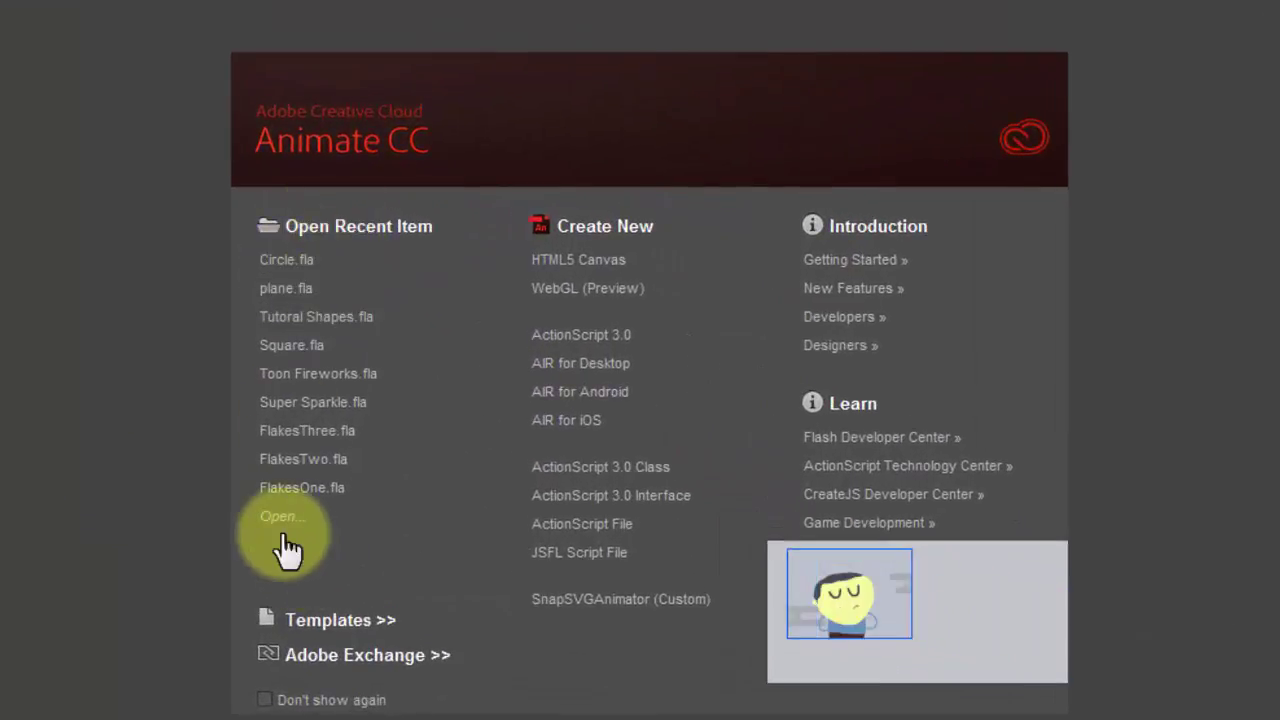
pyautogui.click(606, 340)
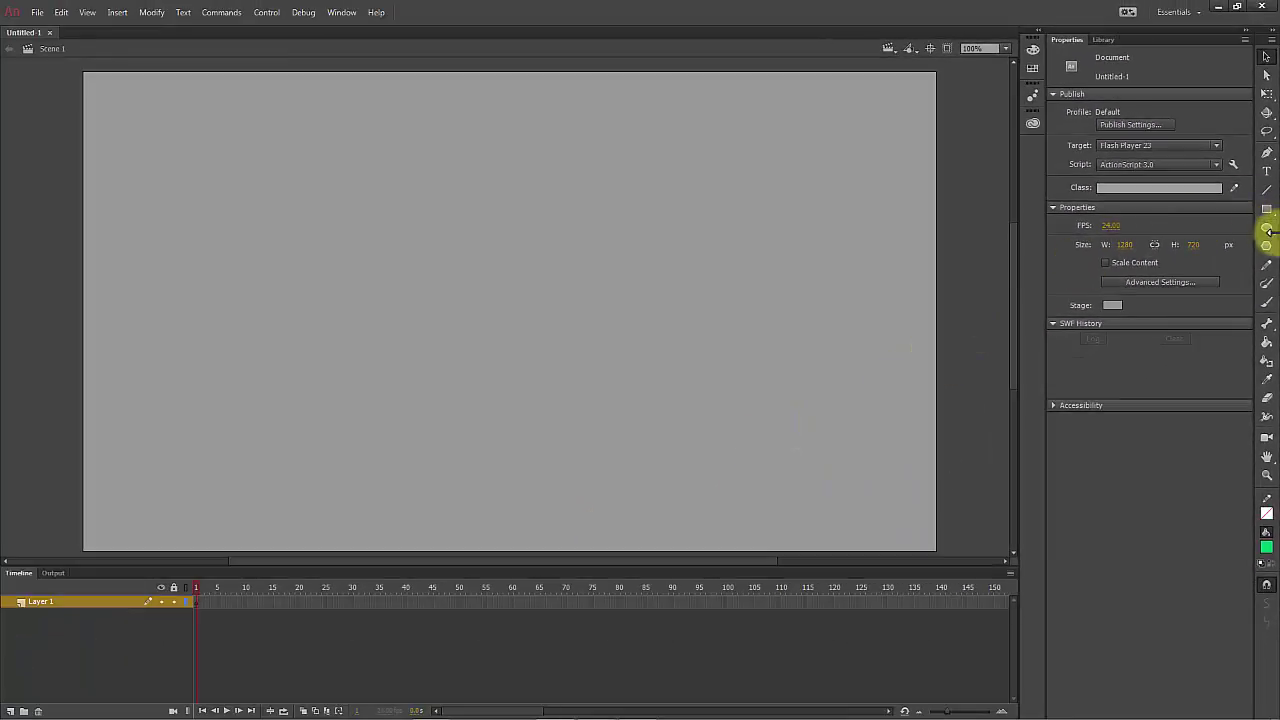
# Step: Draw a green rectangle without a stroke, about 1161 by 187 px, along the lower edge of the stage
pyautogui.click(1267, 210)
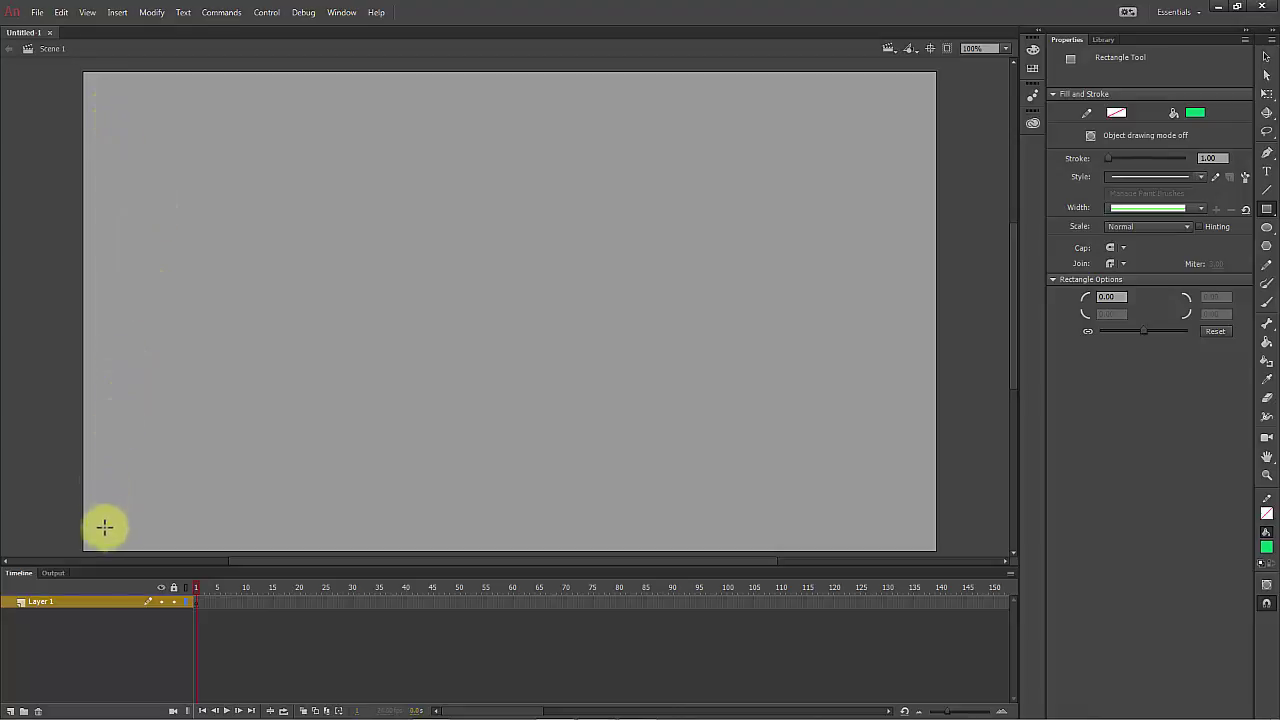
pyautogui.moveTo(98, 538); pyautogui.dragTo(846, 445)
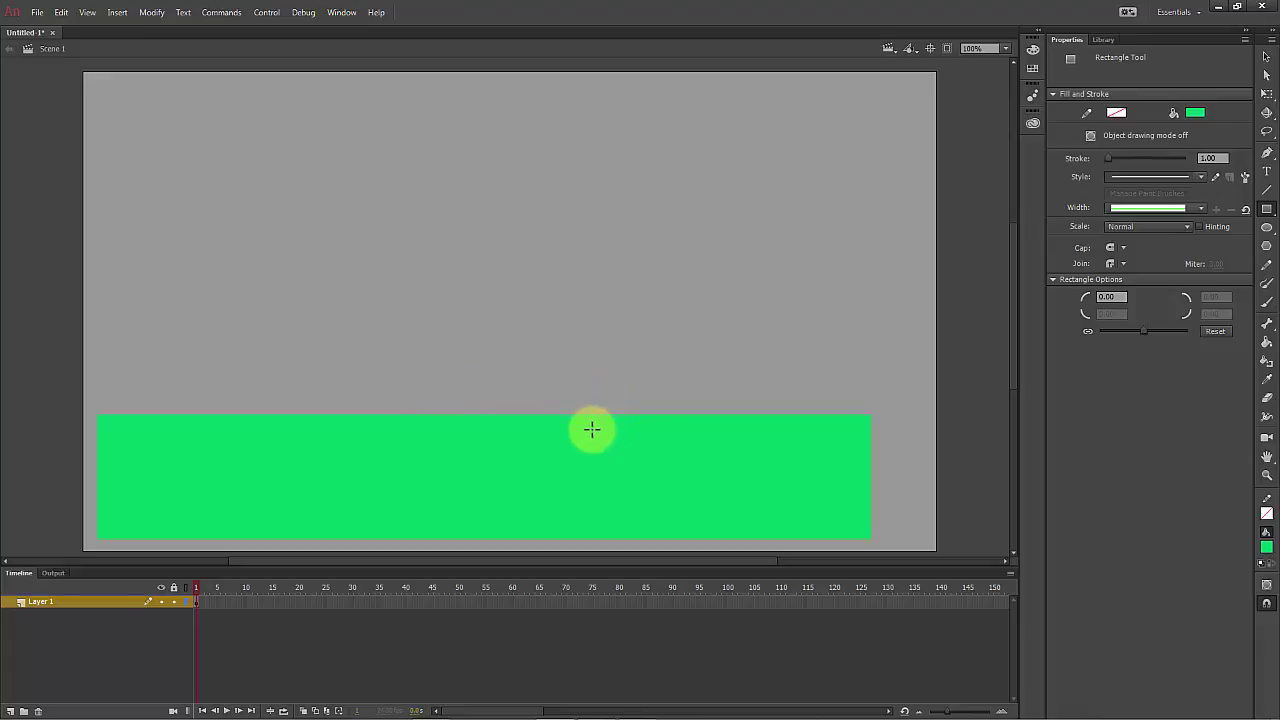
pyautogui.click(1266, 60)
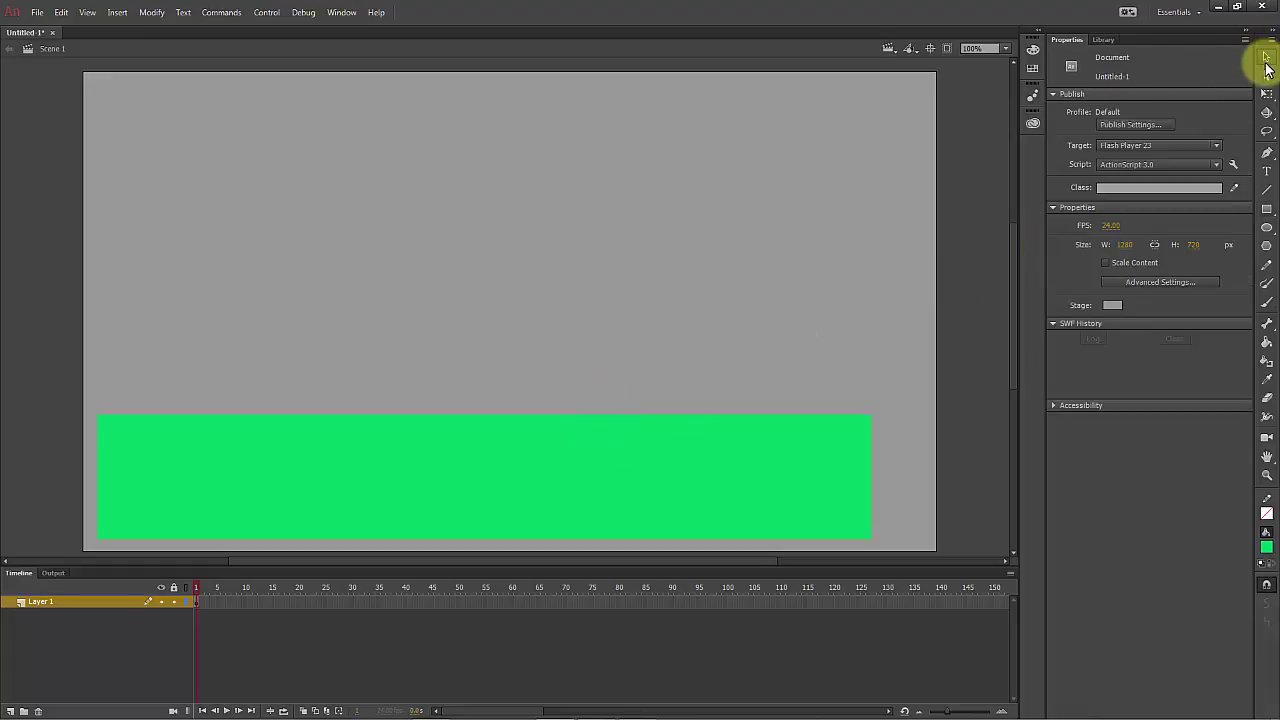
pyautogui.click(645, 468)
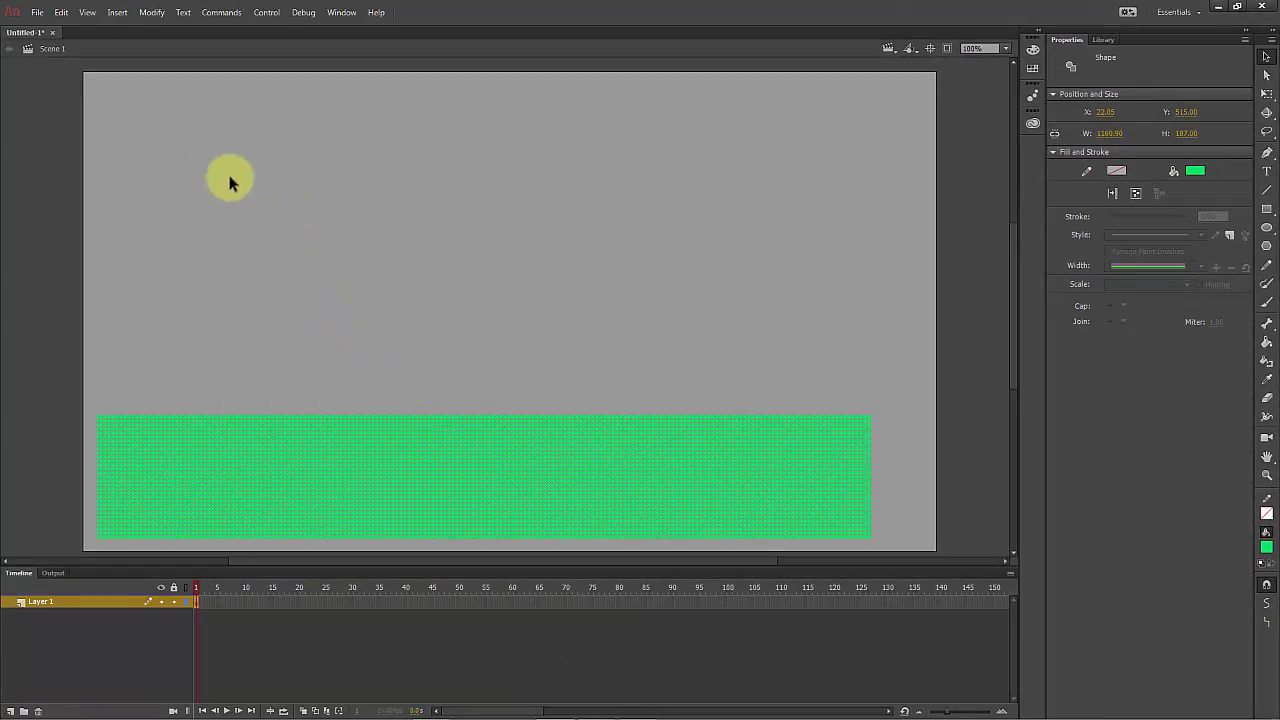
pyautogui.click(288, 195)
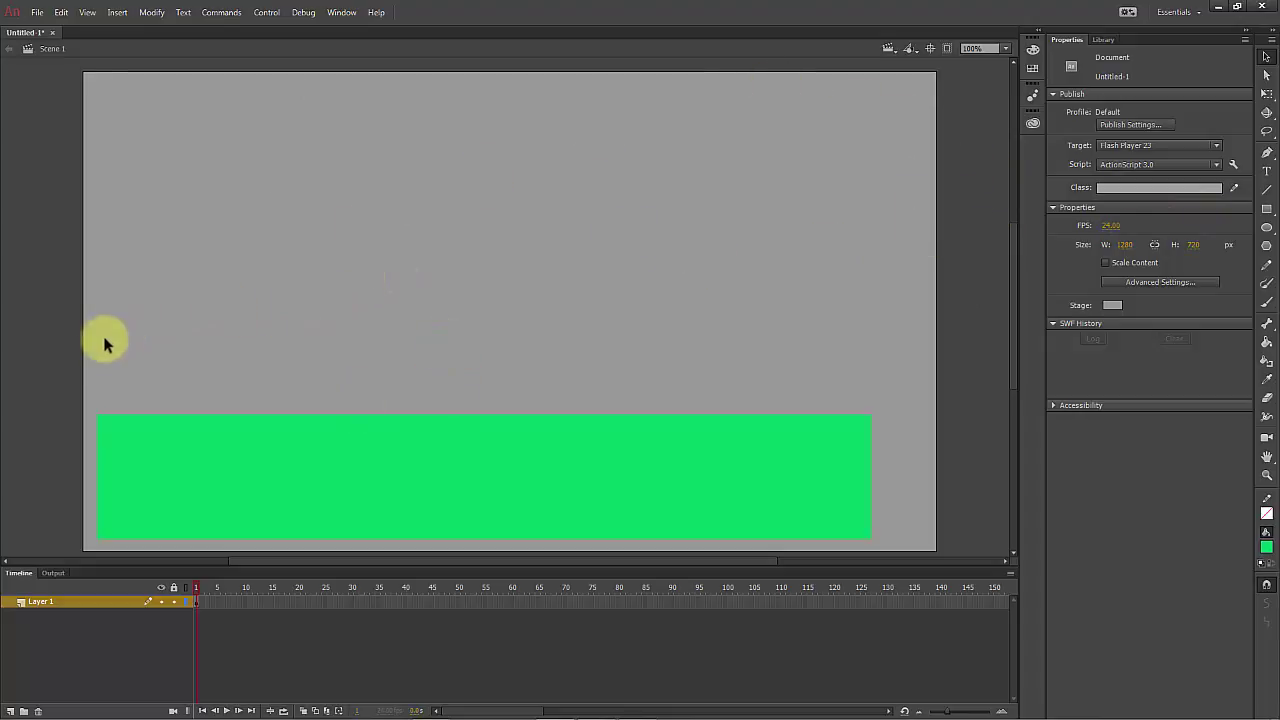
# Step: Convert the whole green rectangle into a movie clip symbol named mySquare and export it for ActionScript
pyautogui.moveTo(75, 400)
pyautogui.mouseDown()
pyautogui.moveTo(511, 497)
pyautogui.moveTo(900, 537)
pyautogui.moveTo(923, 554)
pyautogui.mouseUp()
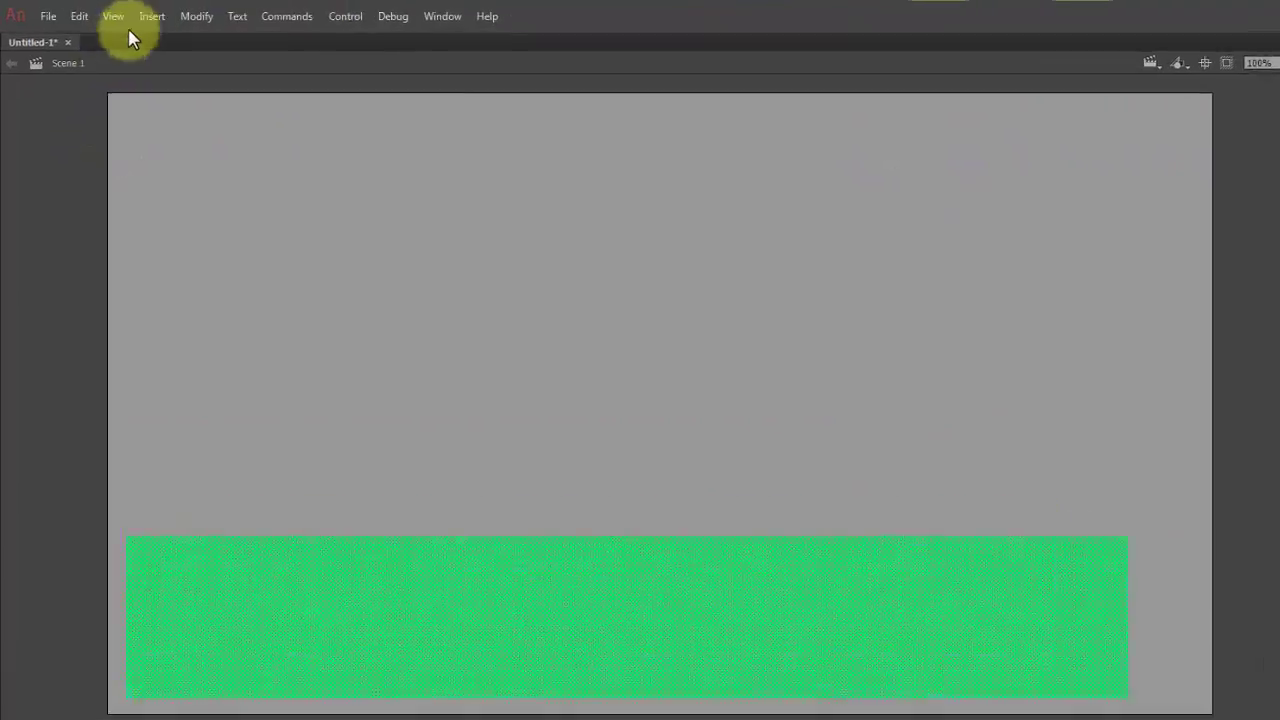
pyautogui.click(196, 16)
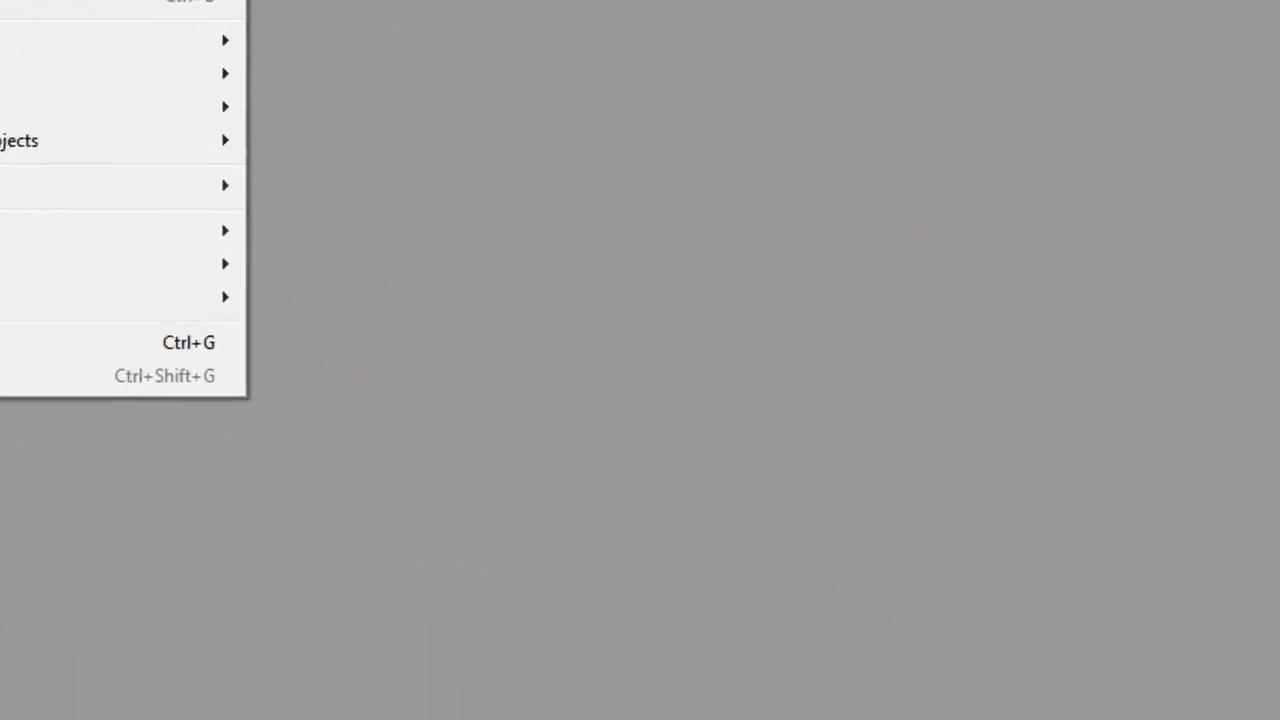
pyautogui.click(480, 110)
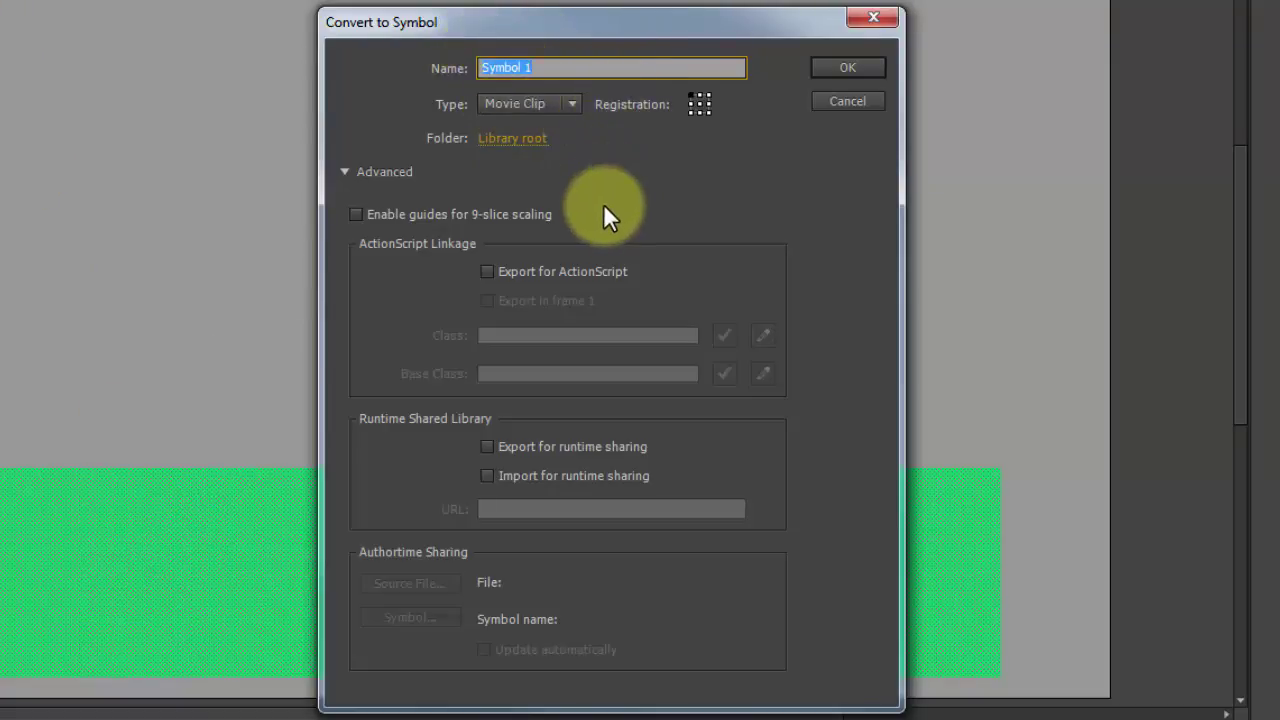
pyautogui.write('mySquare')
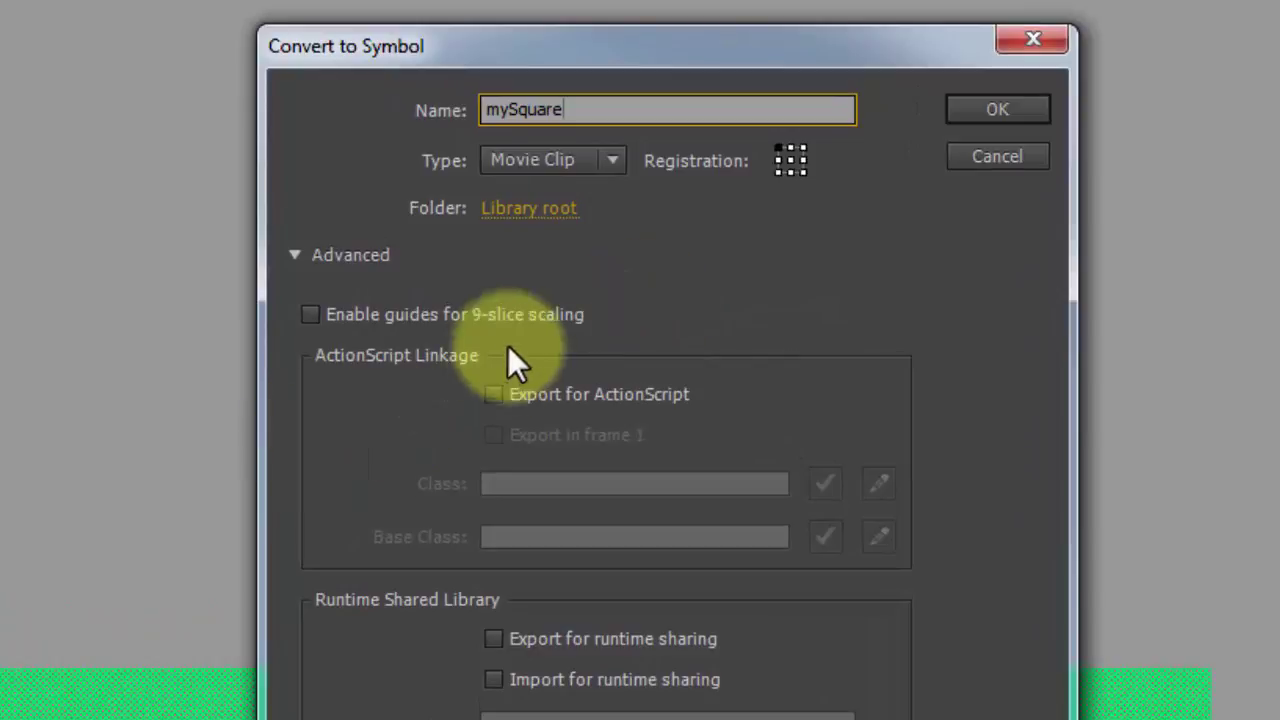
pyautogui.click(494, 394)
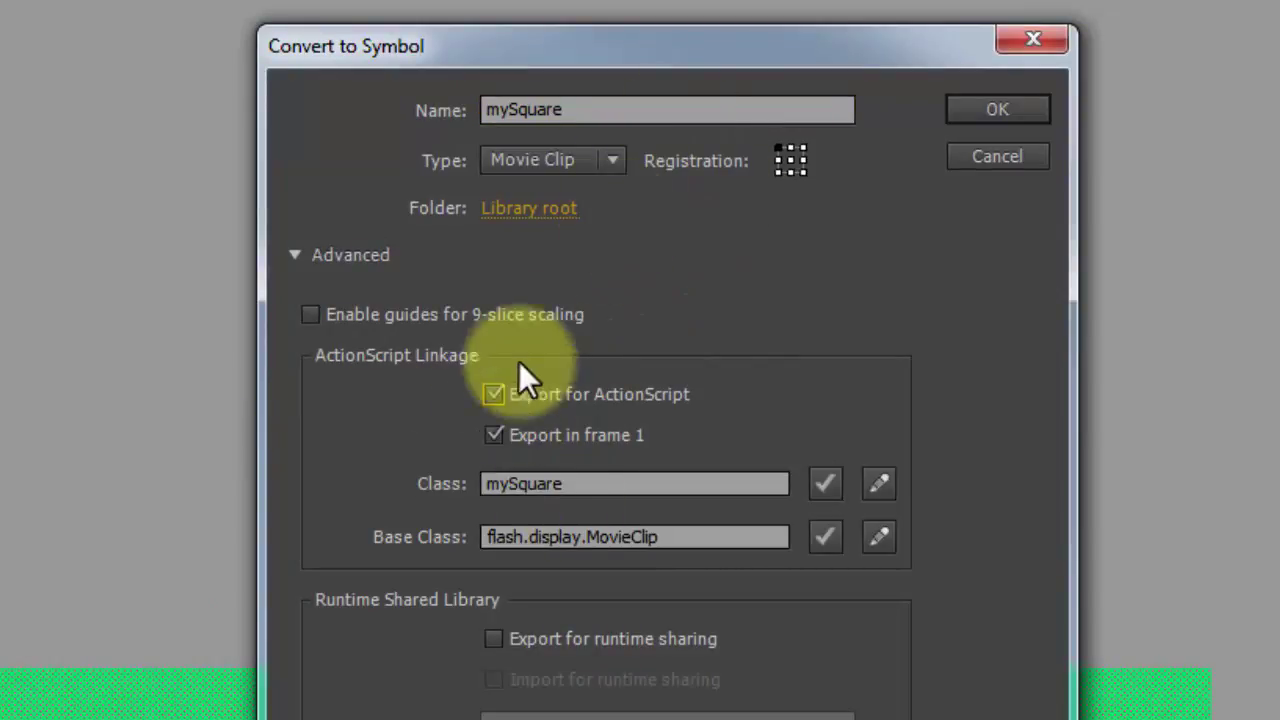
pyautogui.click(1026, 108)
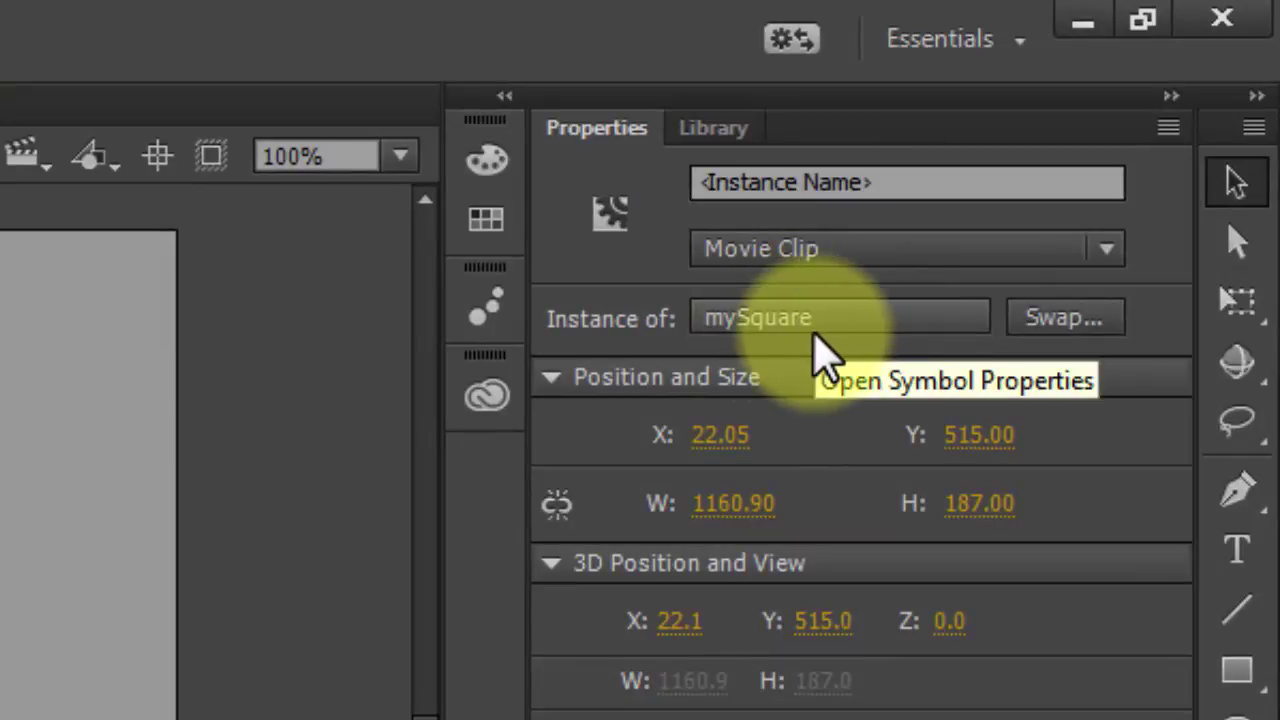
# Step: Give the mySquare movie clip the instance name _shape and deselect it
pyautogui.click(877, 182)
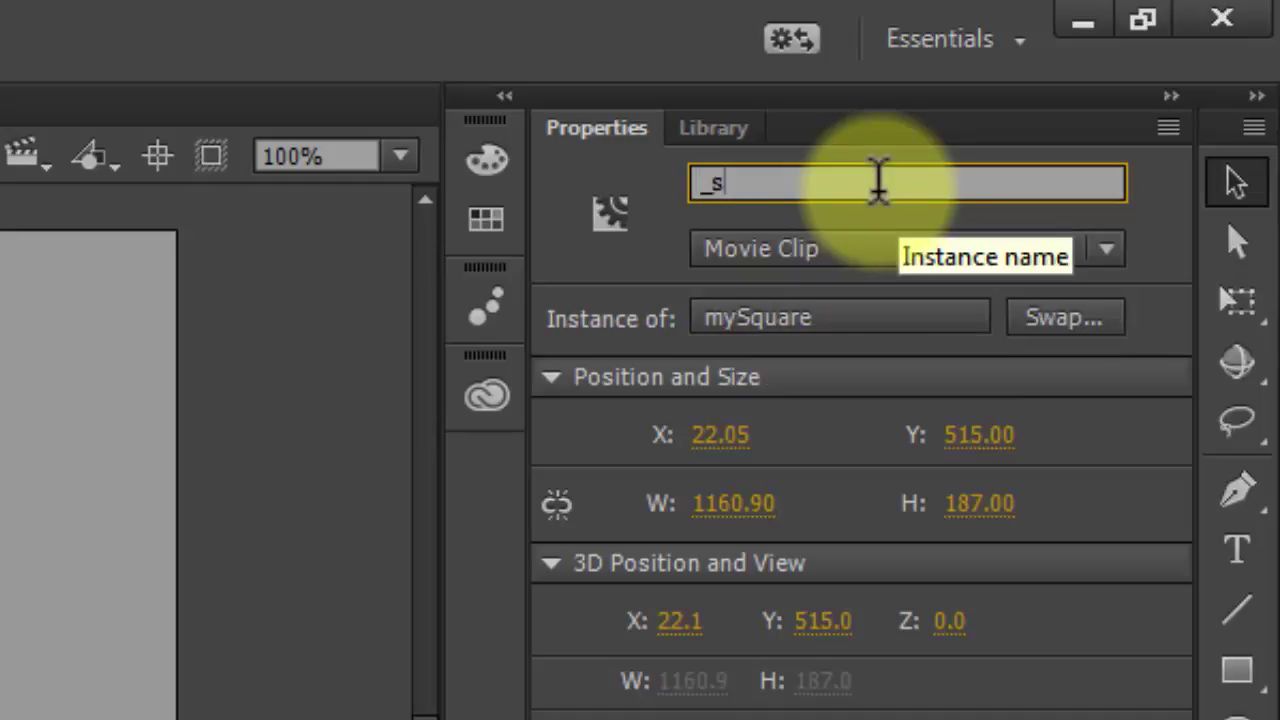
pyautogui.write('_shape')
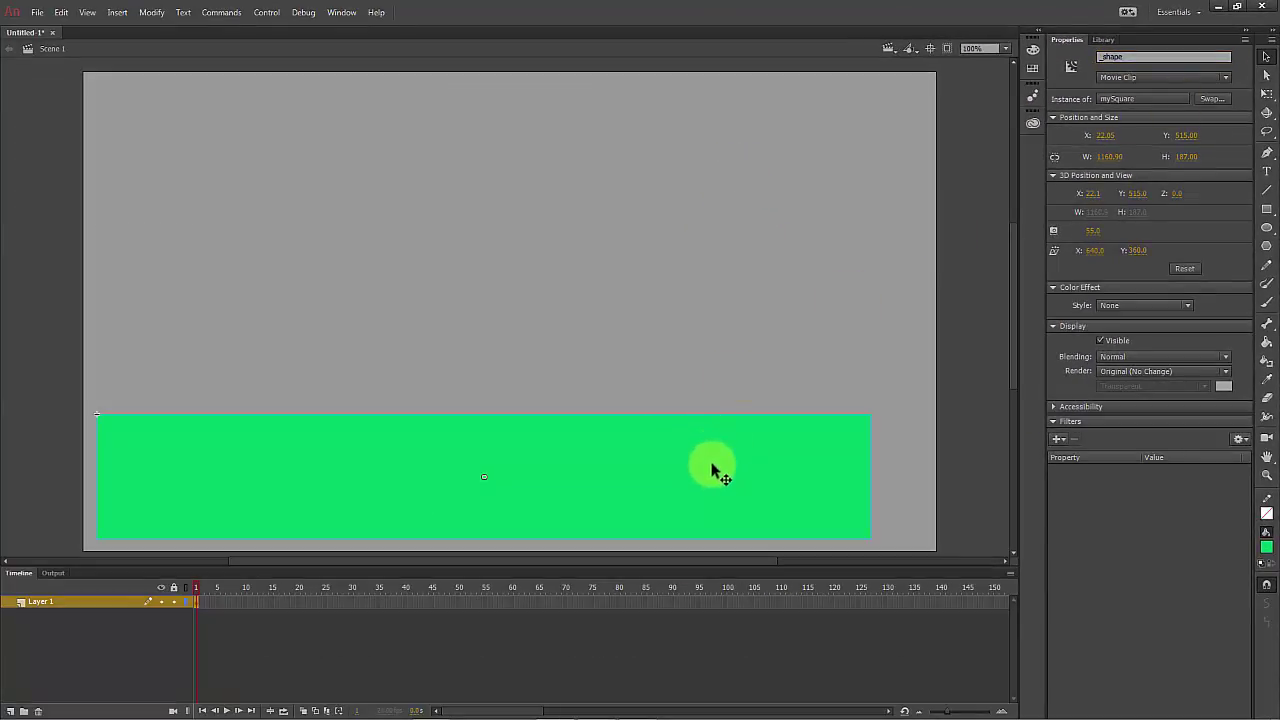
pyautogui.click(972, 276)
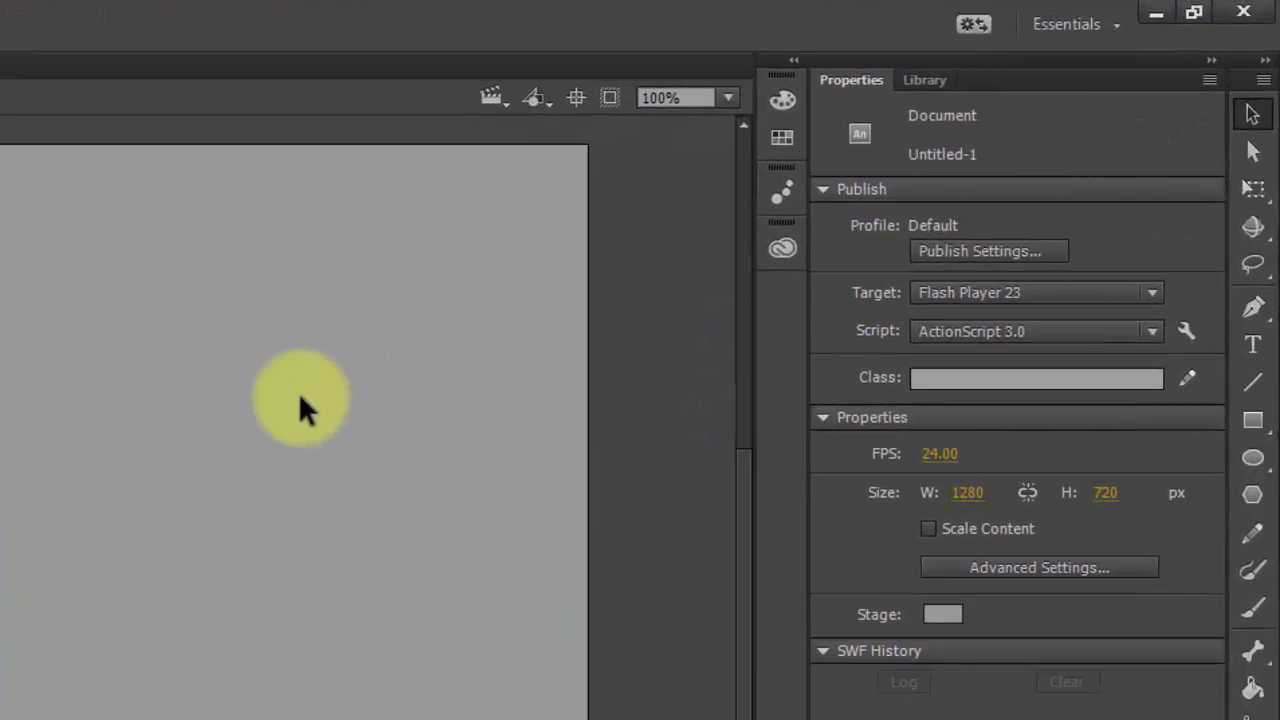
# Step: Wrap the _shape instance in a movie clip symbol named myOutline, exported for ActionScript, and name the new instance outline1
pyautogui.hotkey('ctrl', 'a')
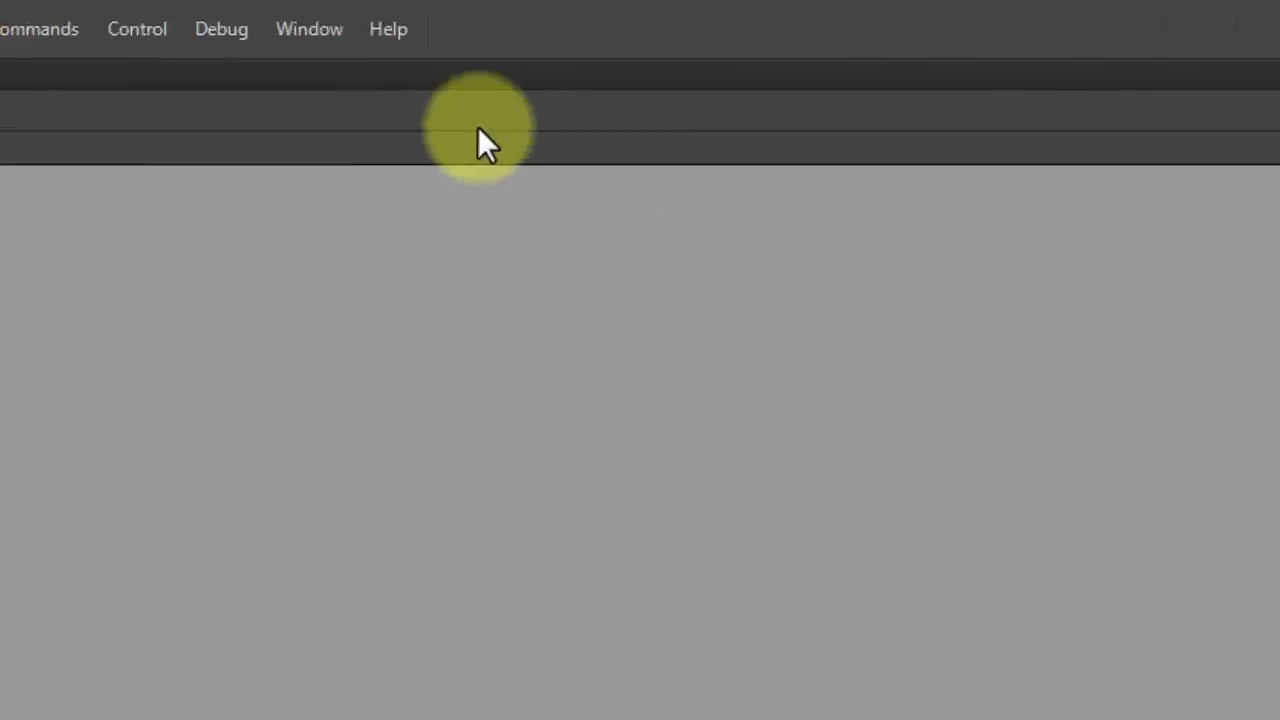
pyautogui.click(385, 30)
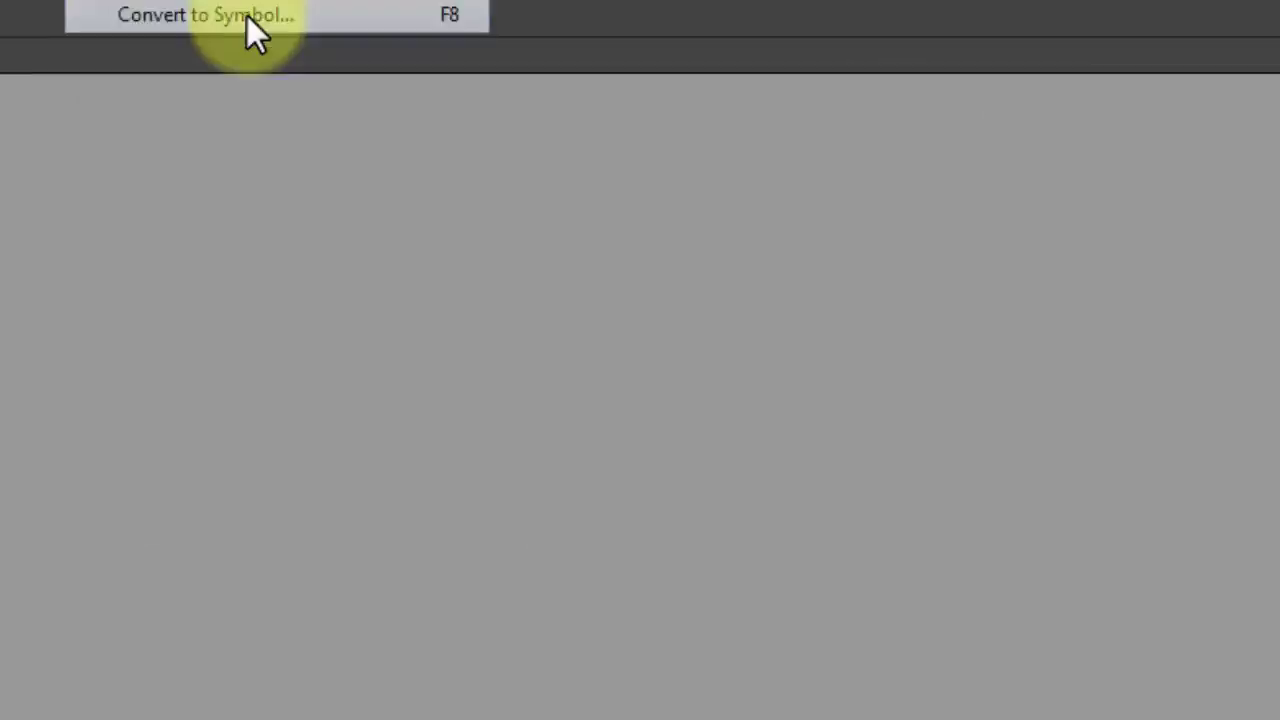
pyautogui.click(520, 120)
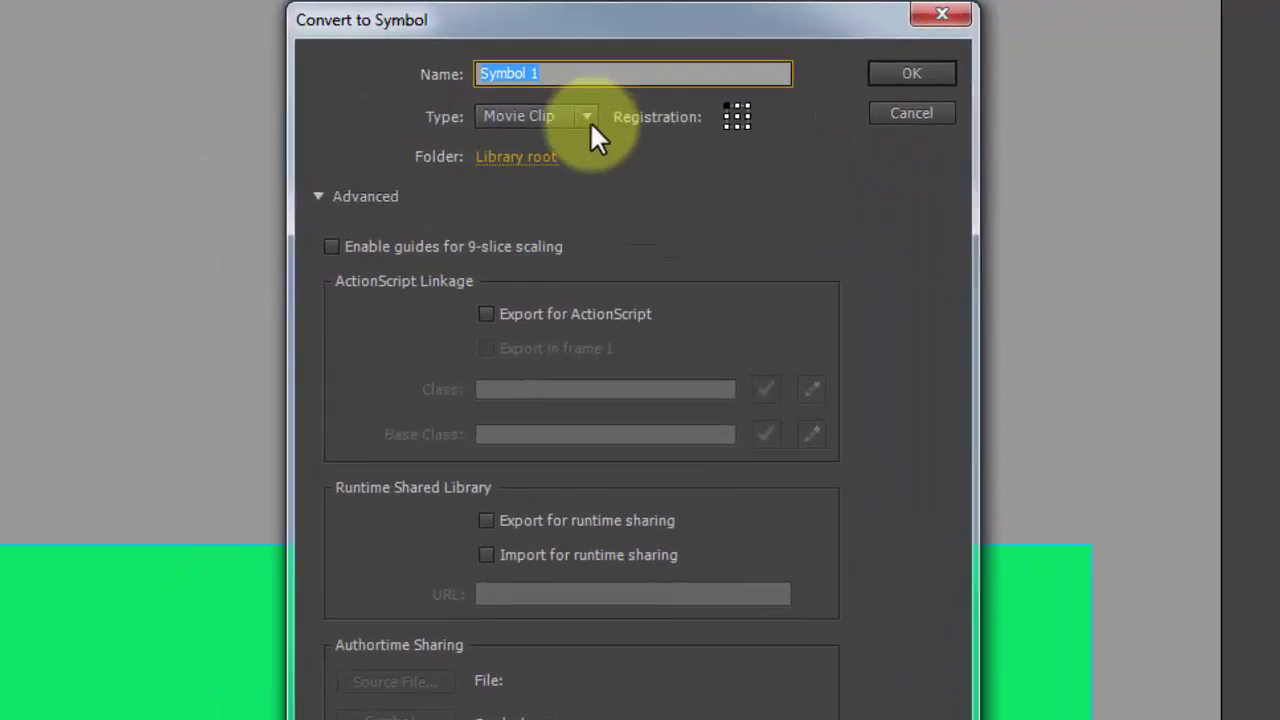
pyautogui.write('my')
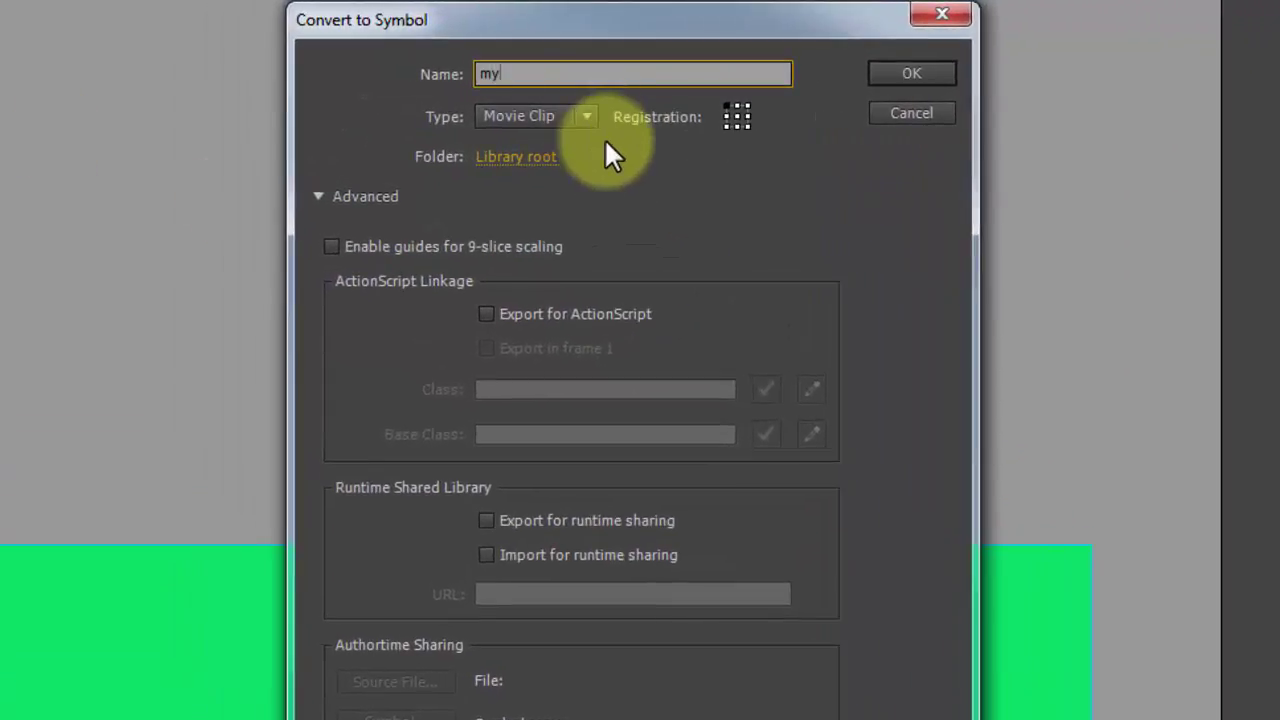
pyautogui.write('Outline')
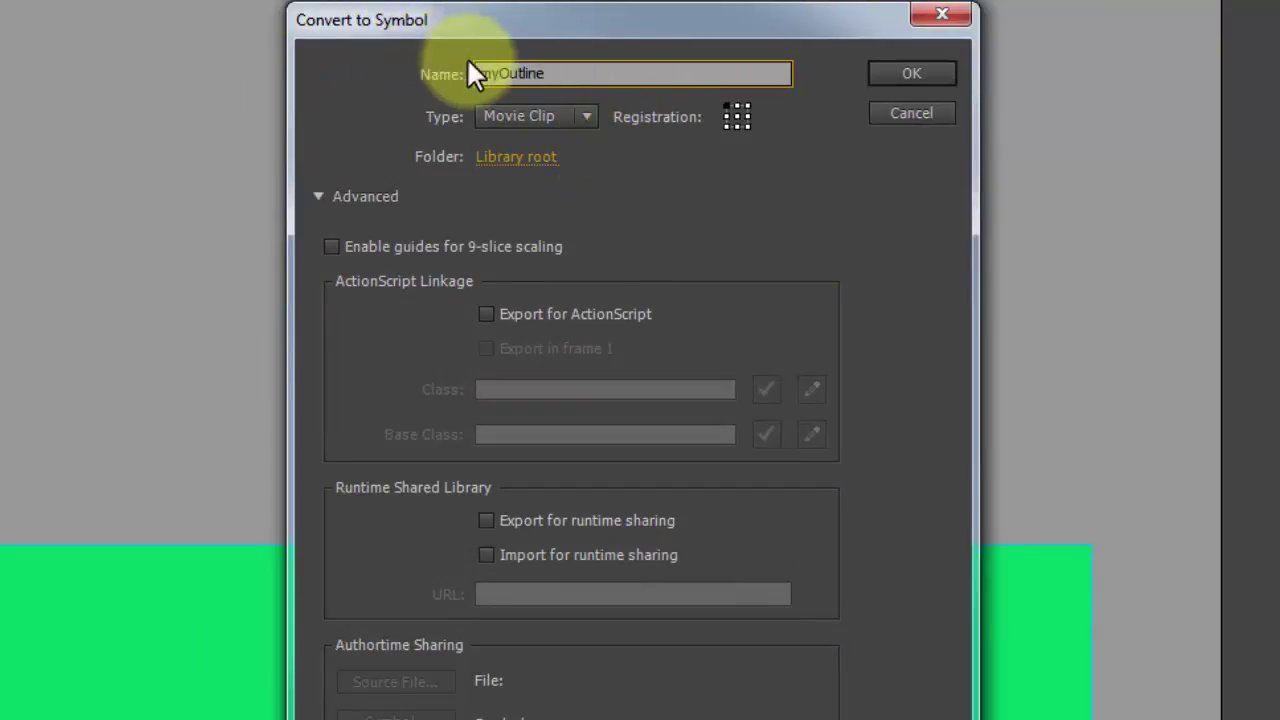
pyautogui.click(486, 315)
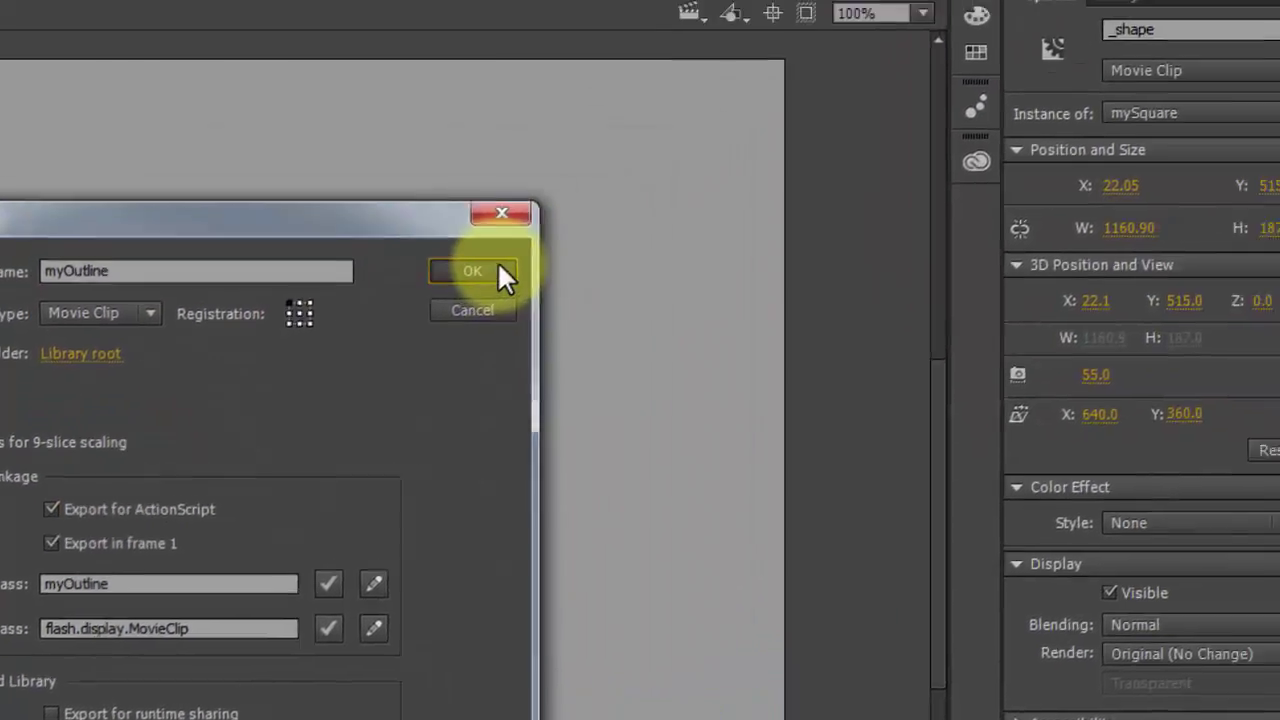
pyautogui.click(806, 128)
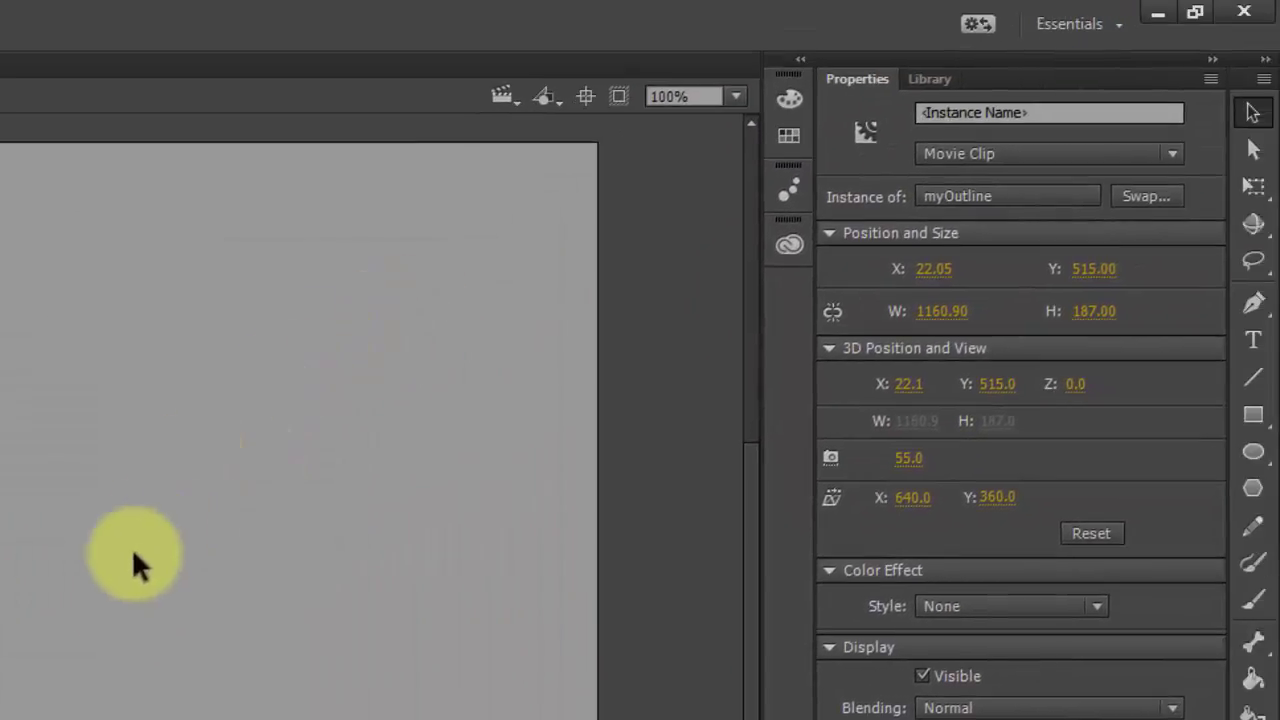
pyautogui.click(1051, 112)
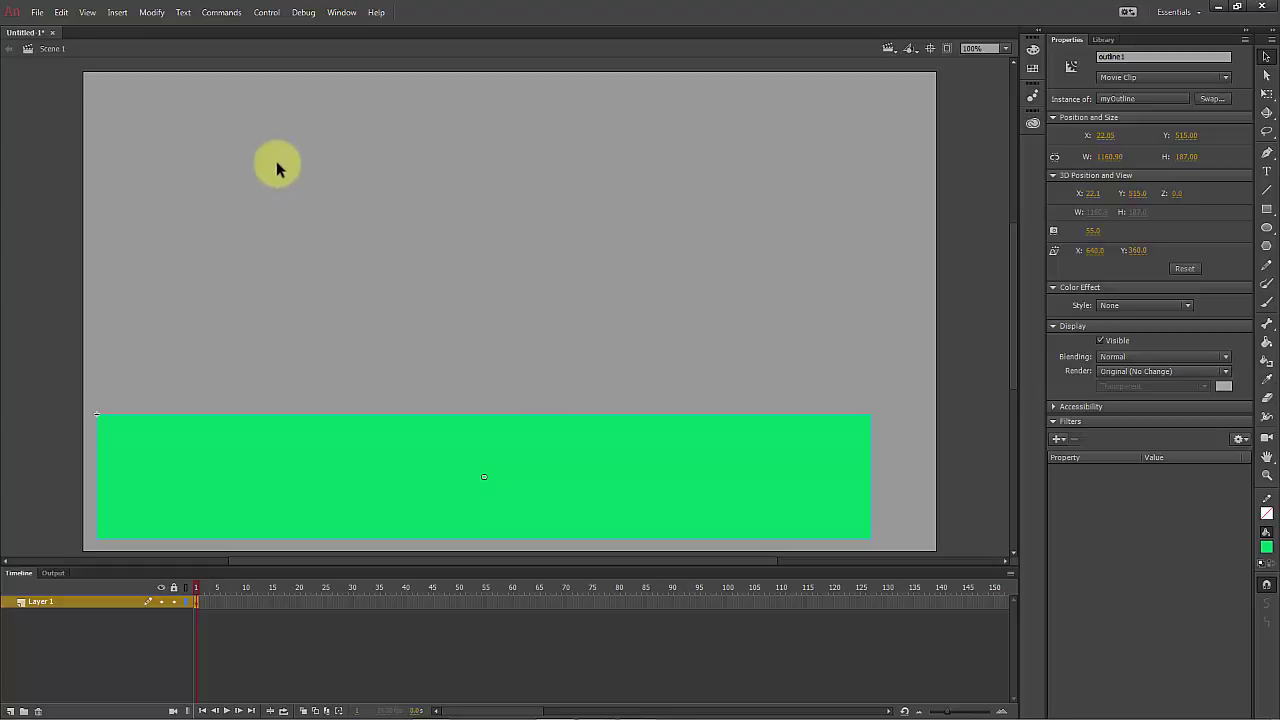
# Step: Save the document as an Animate Document (*.fla) named Rect2
pyautogui.click(38, 14)
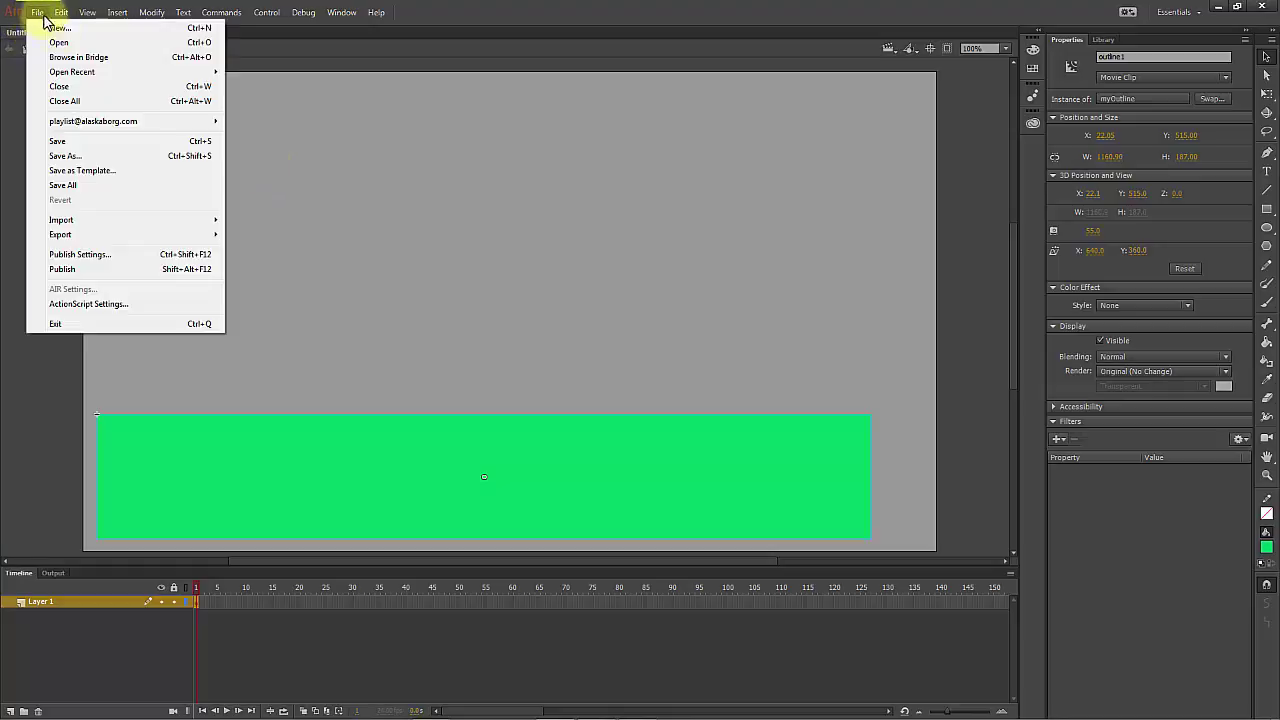
pyautogui.click(91, 143)
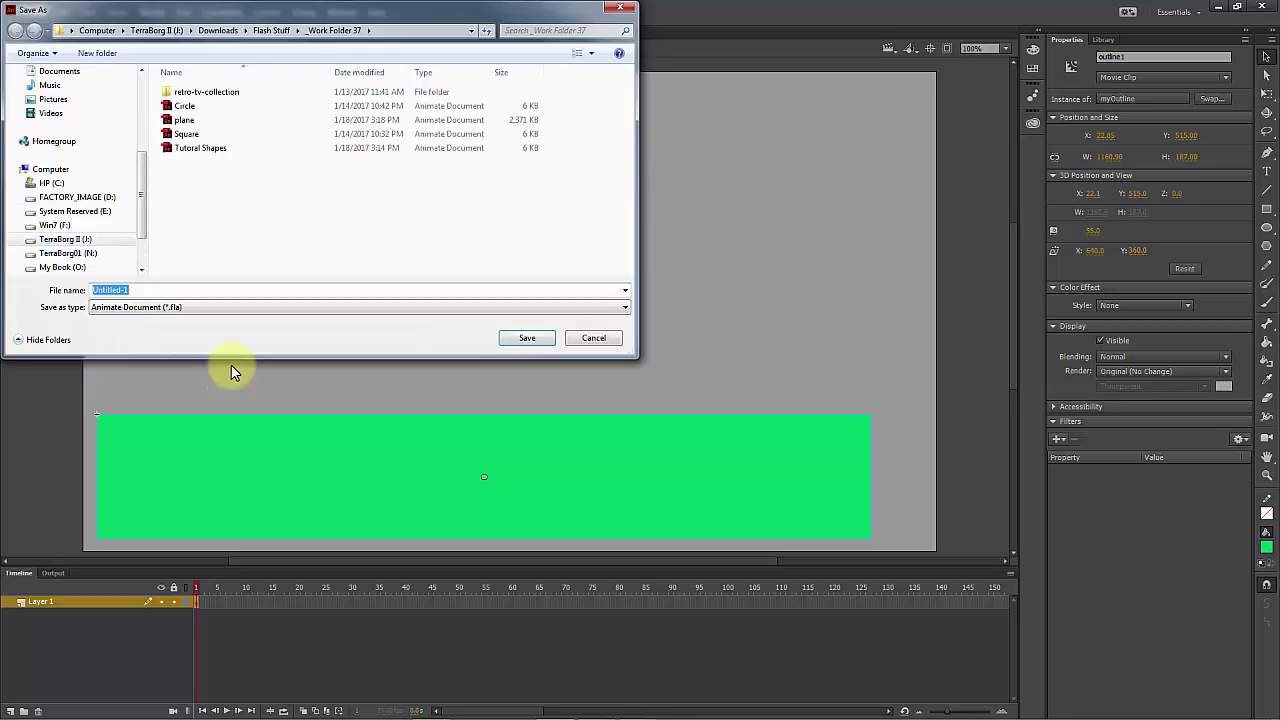
pyautogui.write('Rect2')
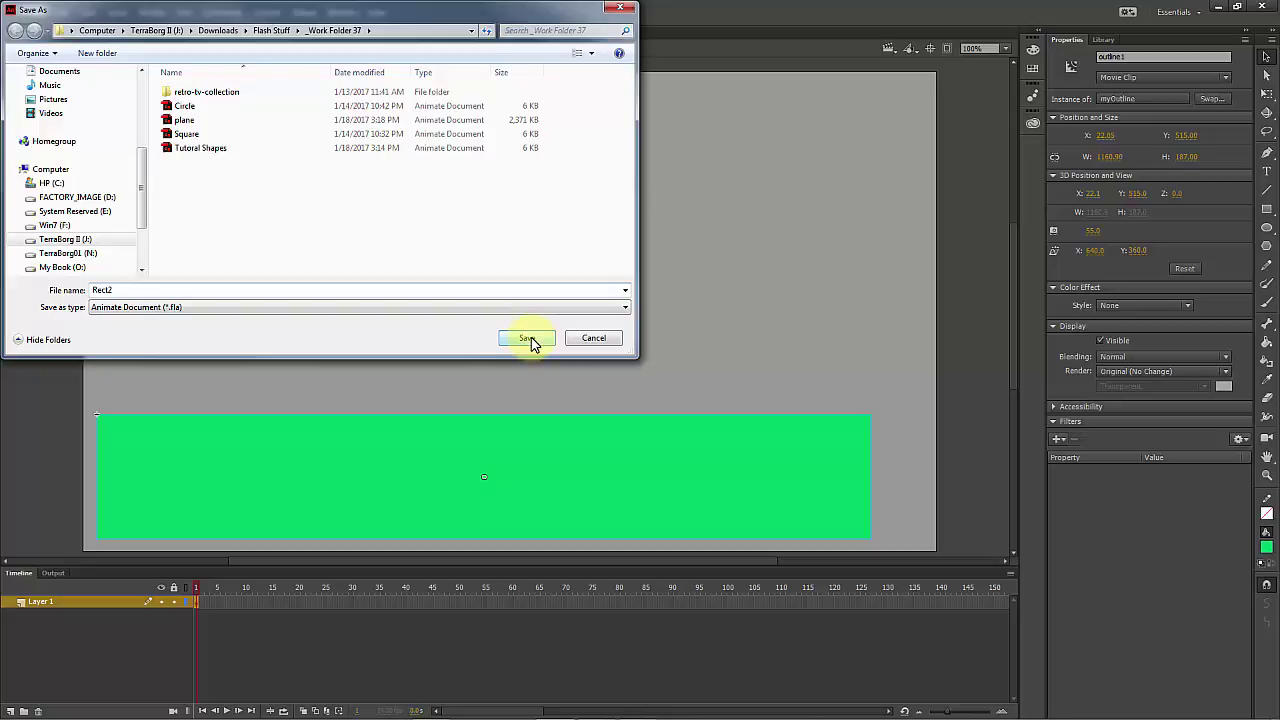
pyautogui.click(531, 340)
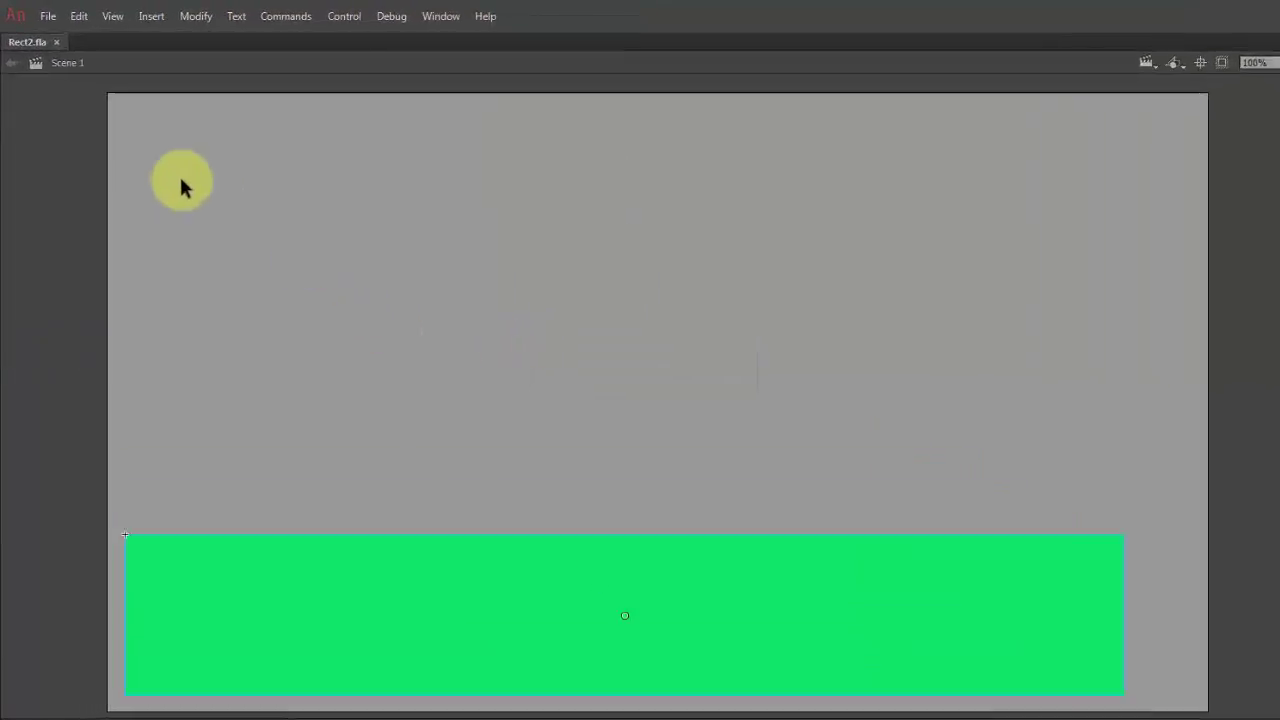
# Step: Export the document as an SWF movie named Rect2
pyautogui.click(47, 16)
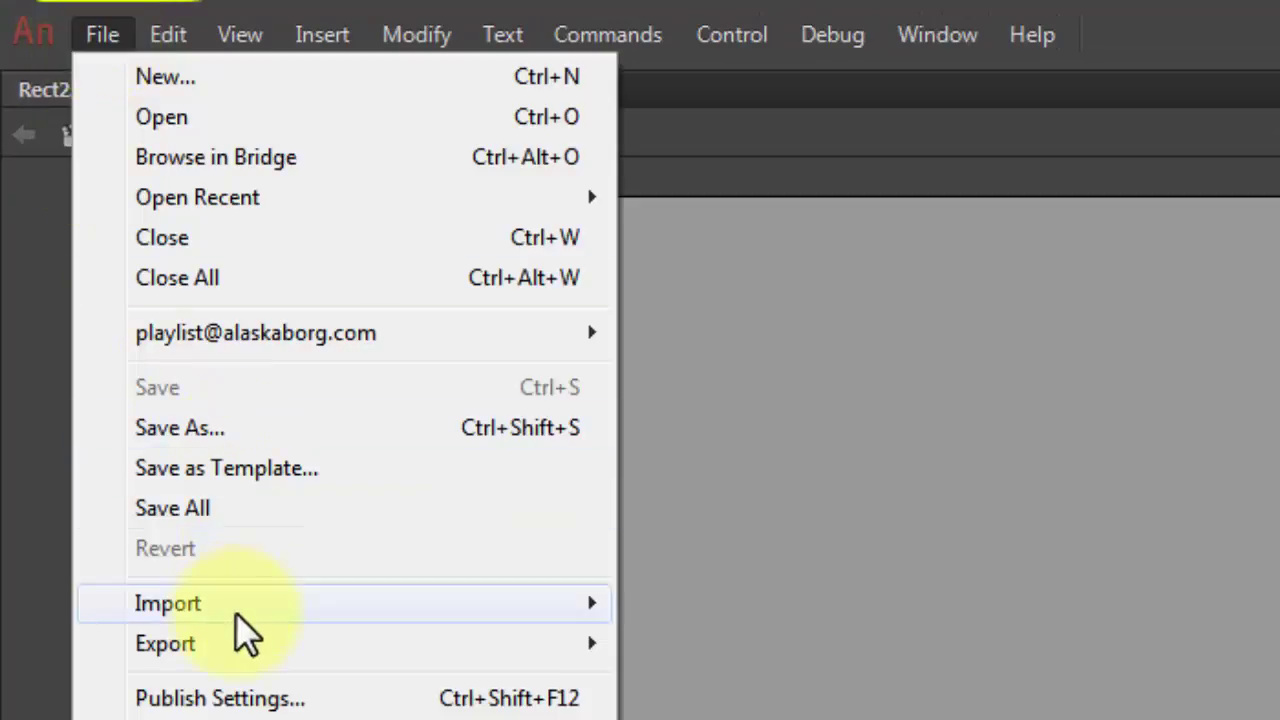
pyautogui.moveTo(550, 645)
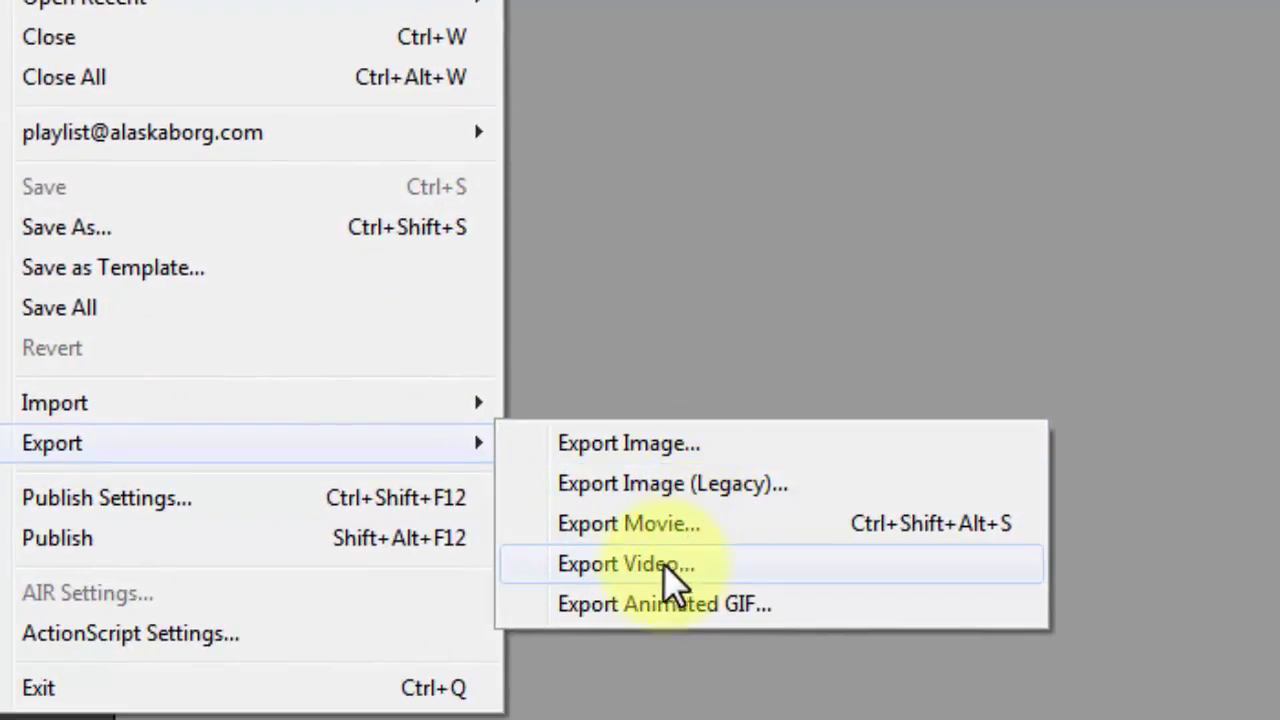
pyautogui.click(670, 524)
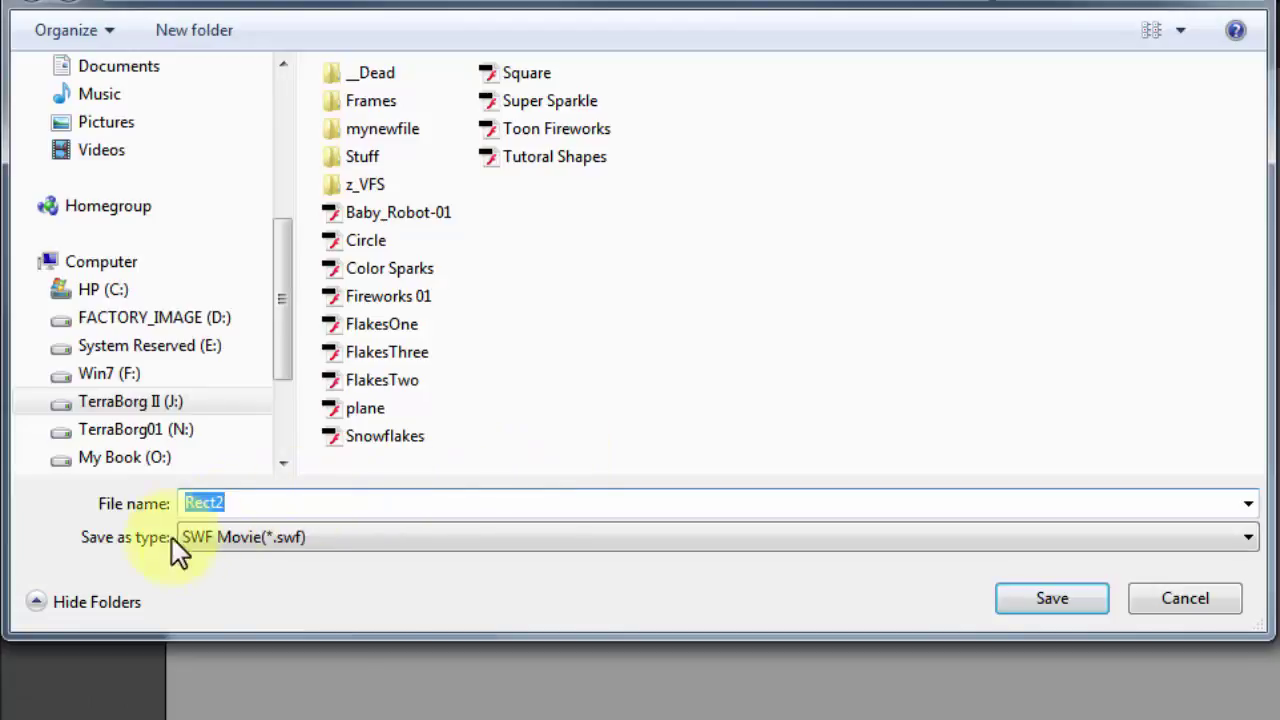
pyautogui.click(1055, 599)
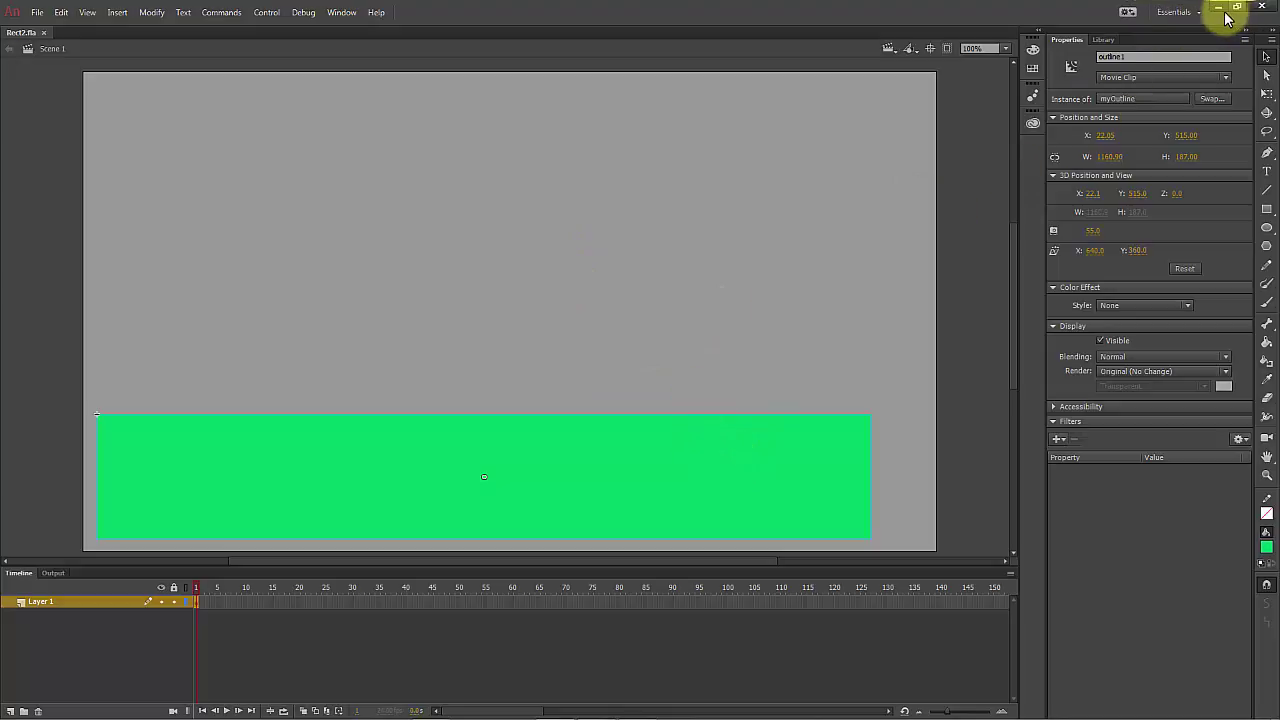
# Step: Switch to Explaindio and add the Rect2 Flash animation to the canvas from frame 1 without sketching
pyautogui.click(1219, 14)
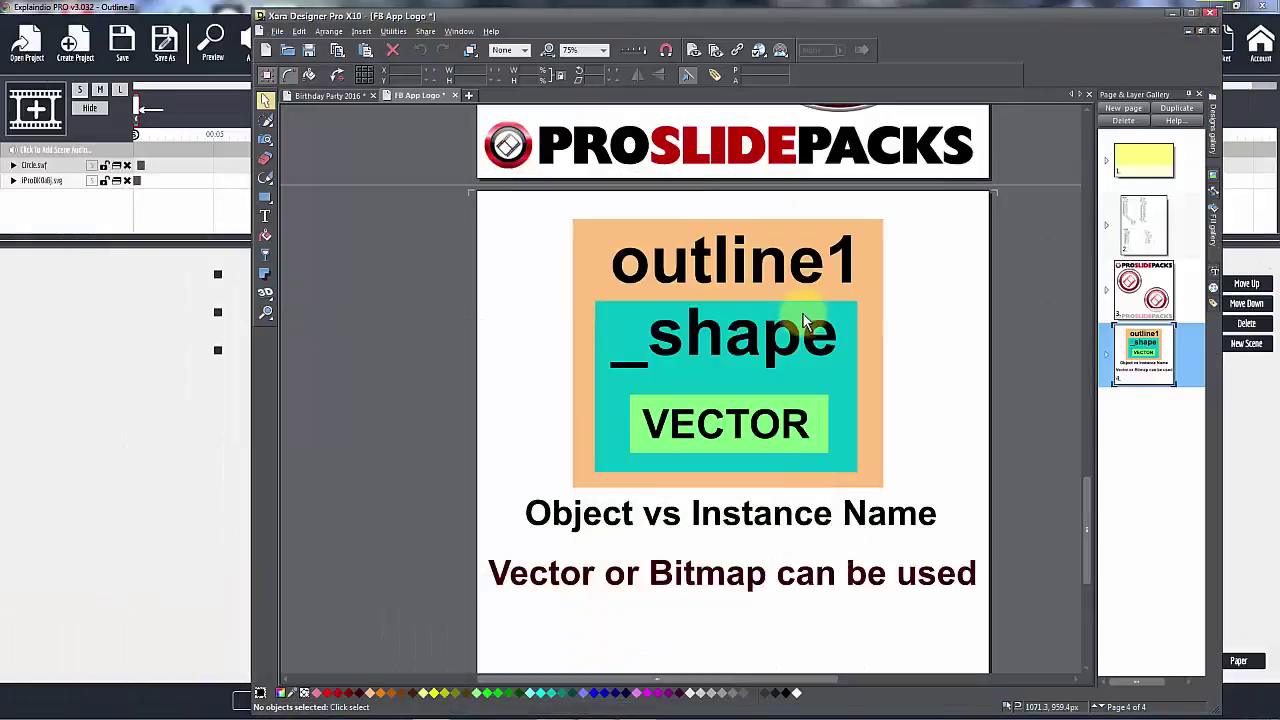
pyautogui.click(88, 410)
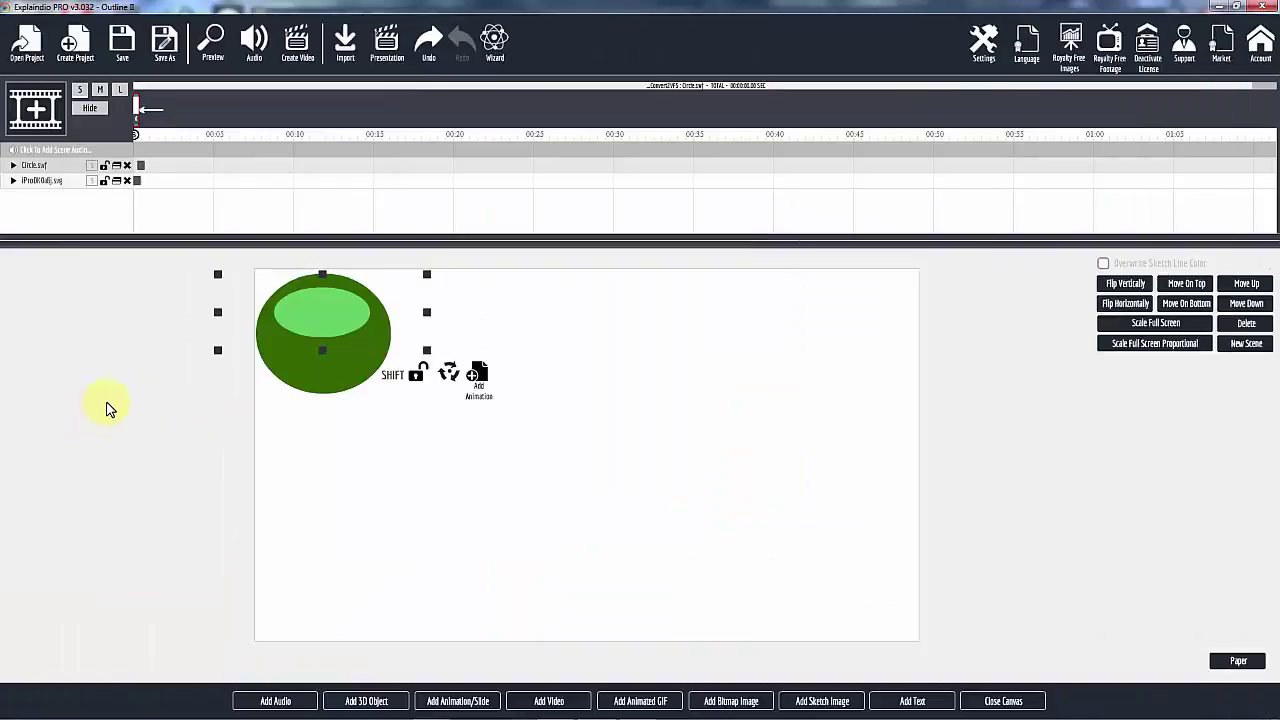
pyautogui.click(461, 706)
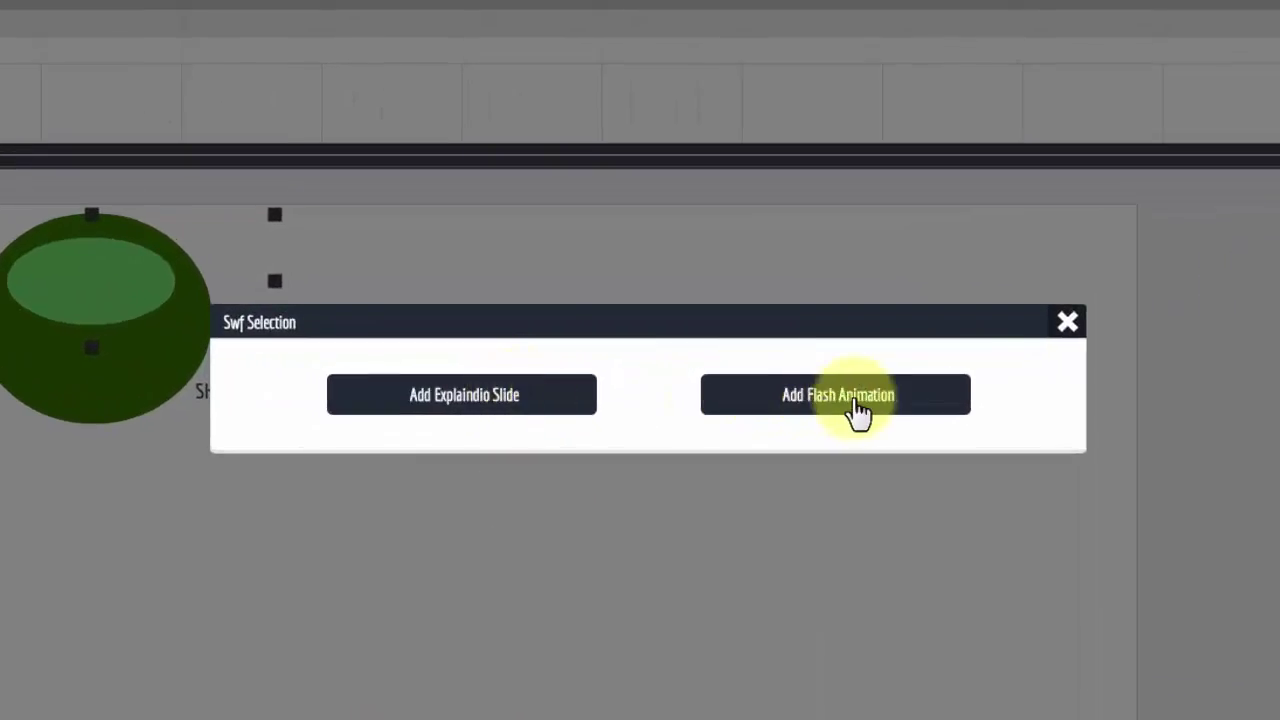
pyautogui.click(858, 410)
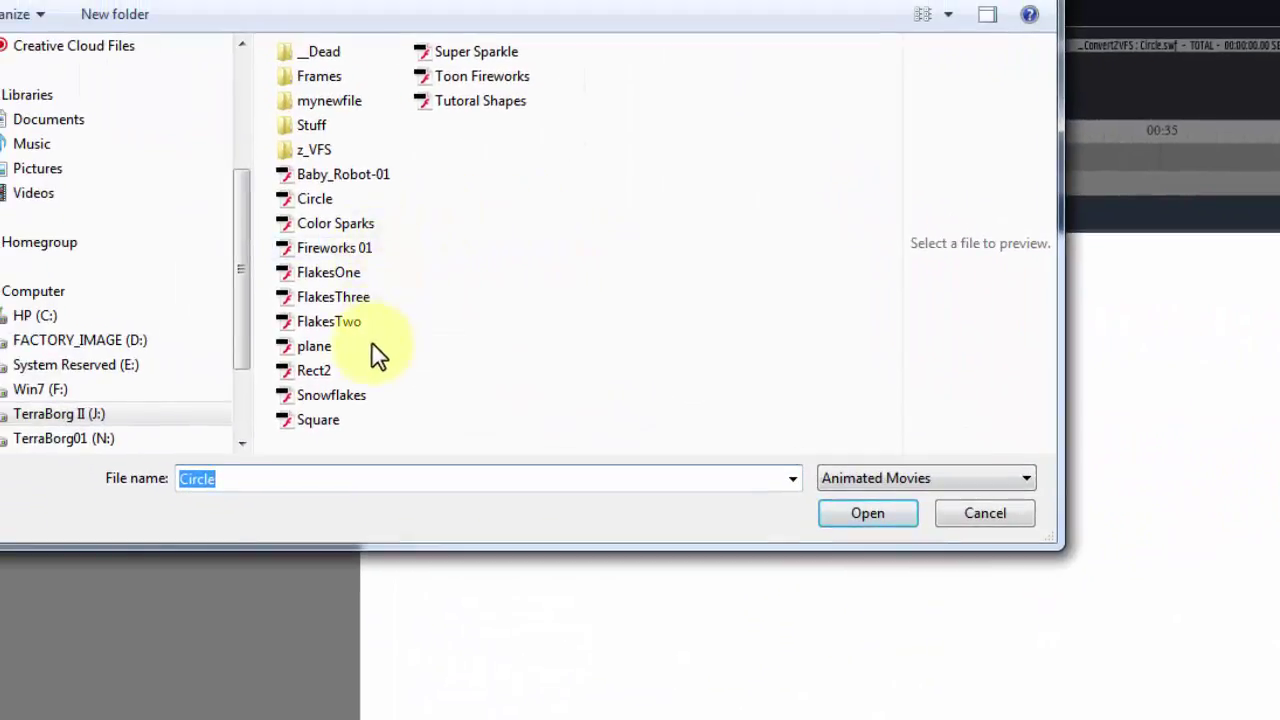
pyautogui.click(313, 370)
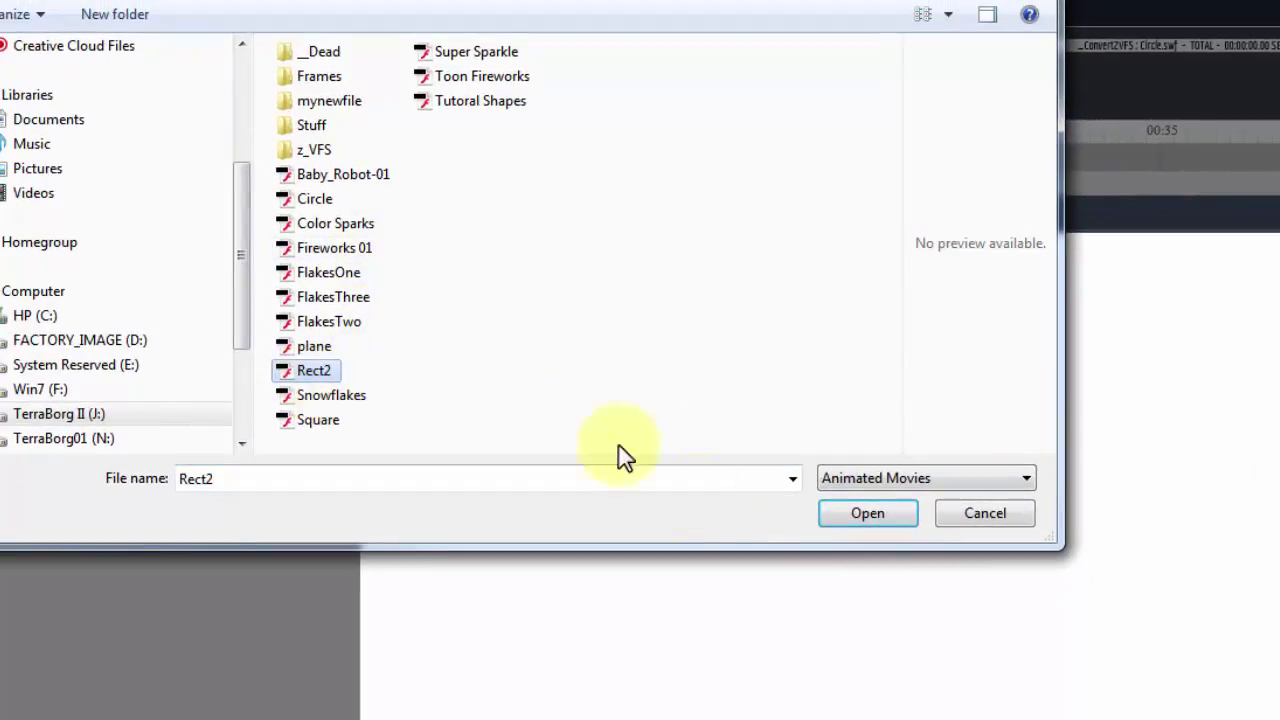
pyautogui.click(868, 513)
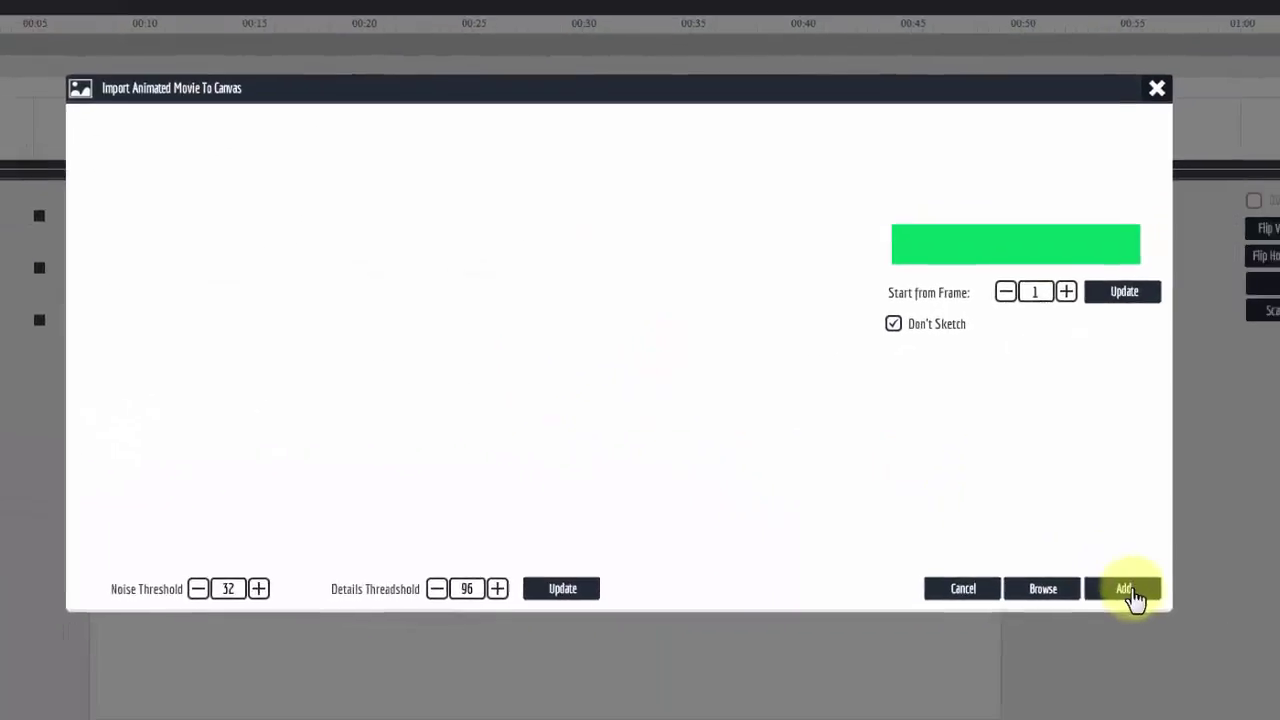
pyautogui.click(1141, 595)
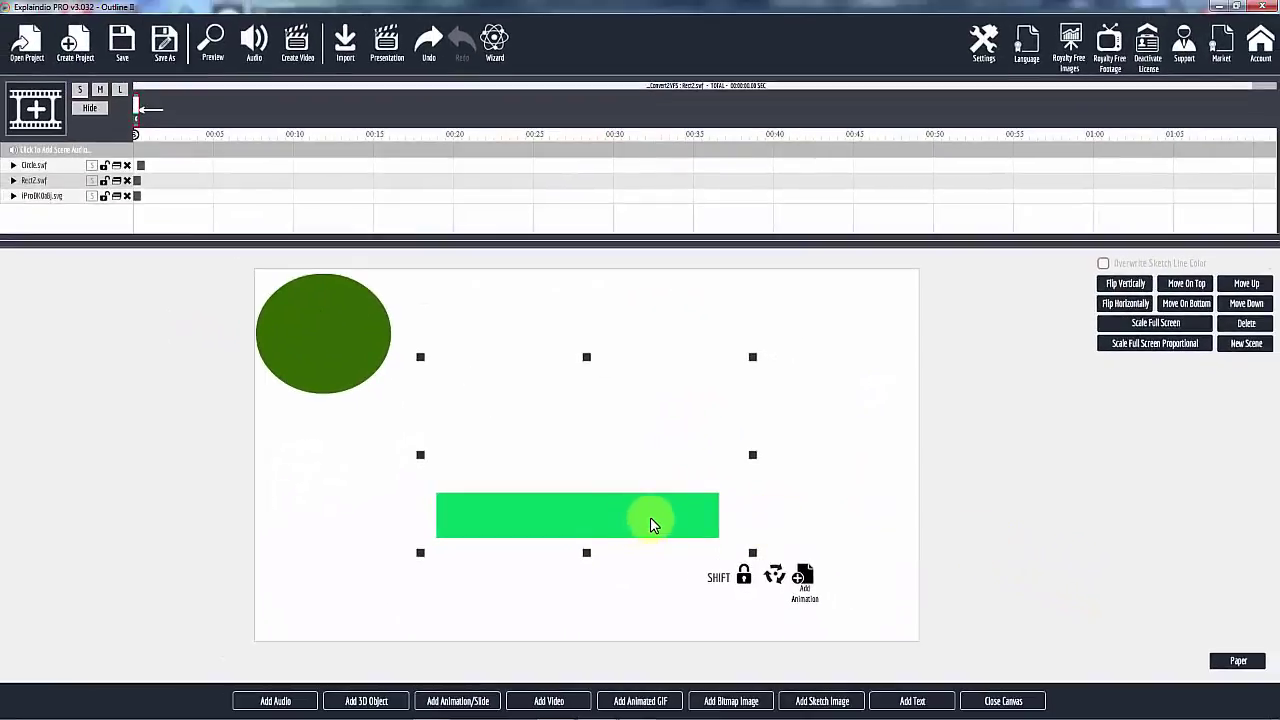
# Step: Try larger and stretched sizes for the green rectangle, then scale it down near the canvas's lower-left corner and close the canvas
pyautogui.moveTo(650, 525); pyautogui.dragTo(485, 595)
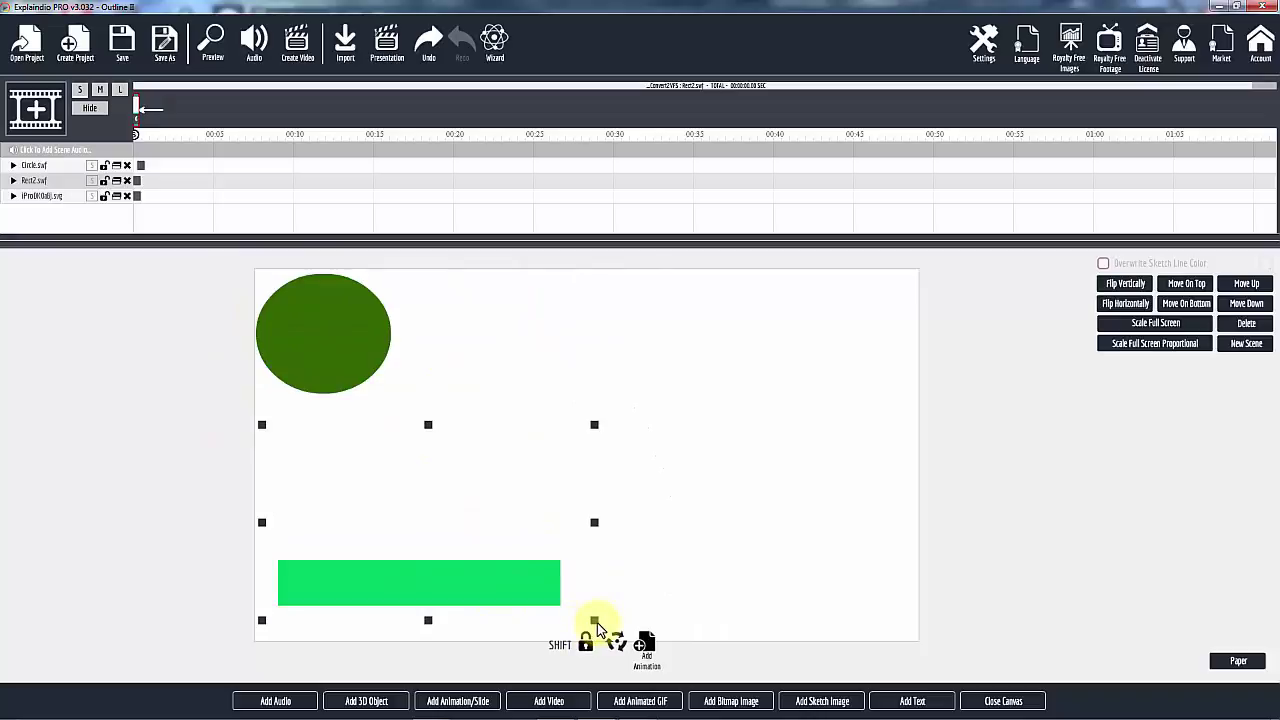
pyautogui.moveTo(594, 620); pyautogui.dragTo(648, 650)
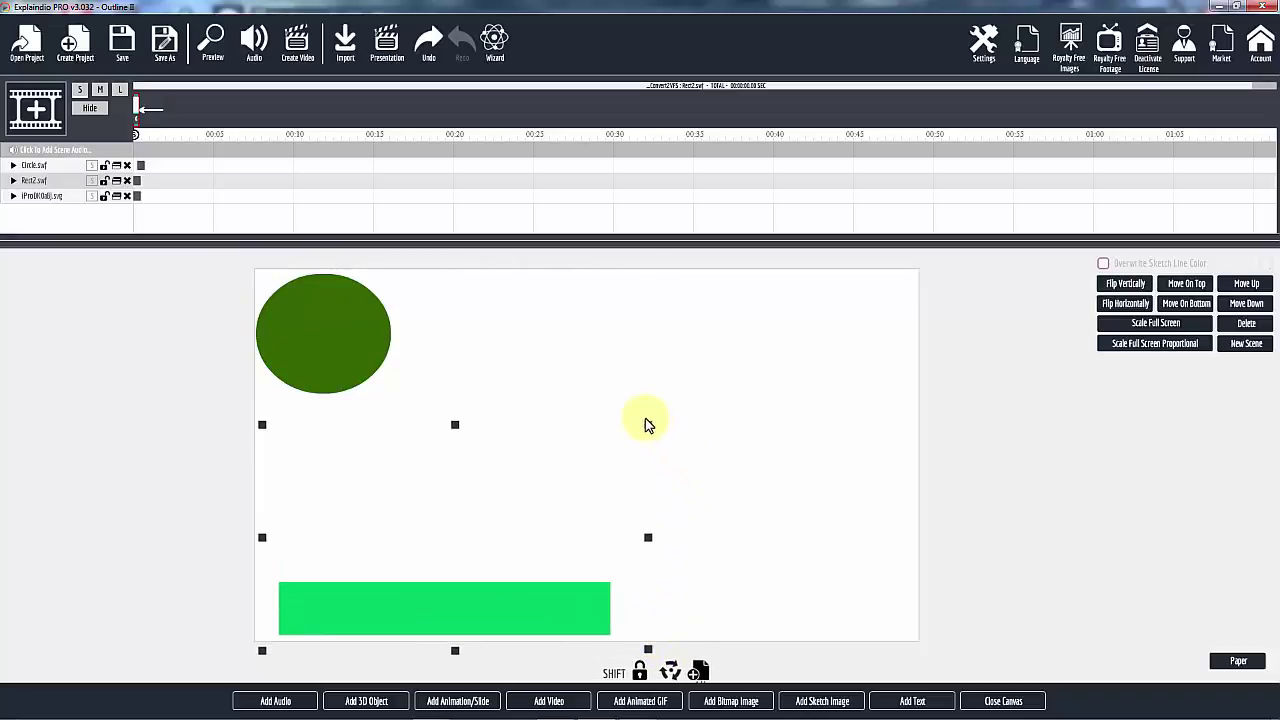
pyautogui.moveTo(650, 428); pyautogui.dragTo(789, 349)
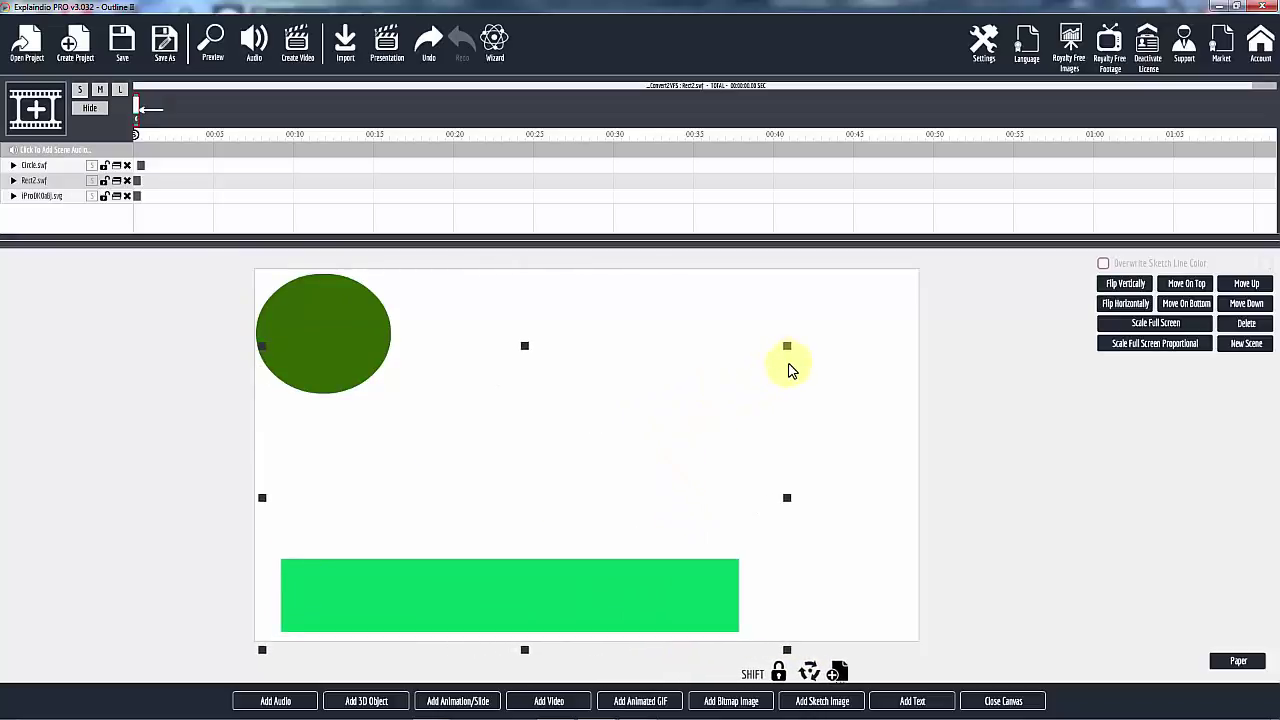
pyautogui.moveTo(610, 605)
pyautogui.mouseDown()
pyautogui.moveTo(640, 566)
pyautogui.moveTo(597, 590)
pyautogui.mouseUp()
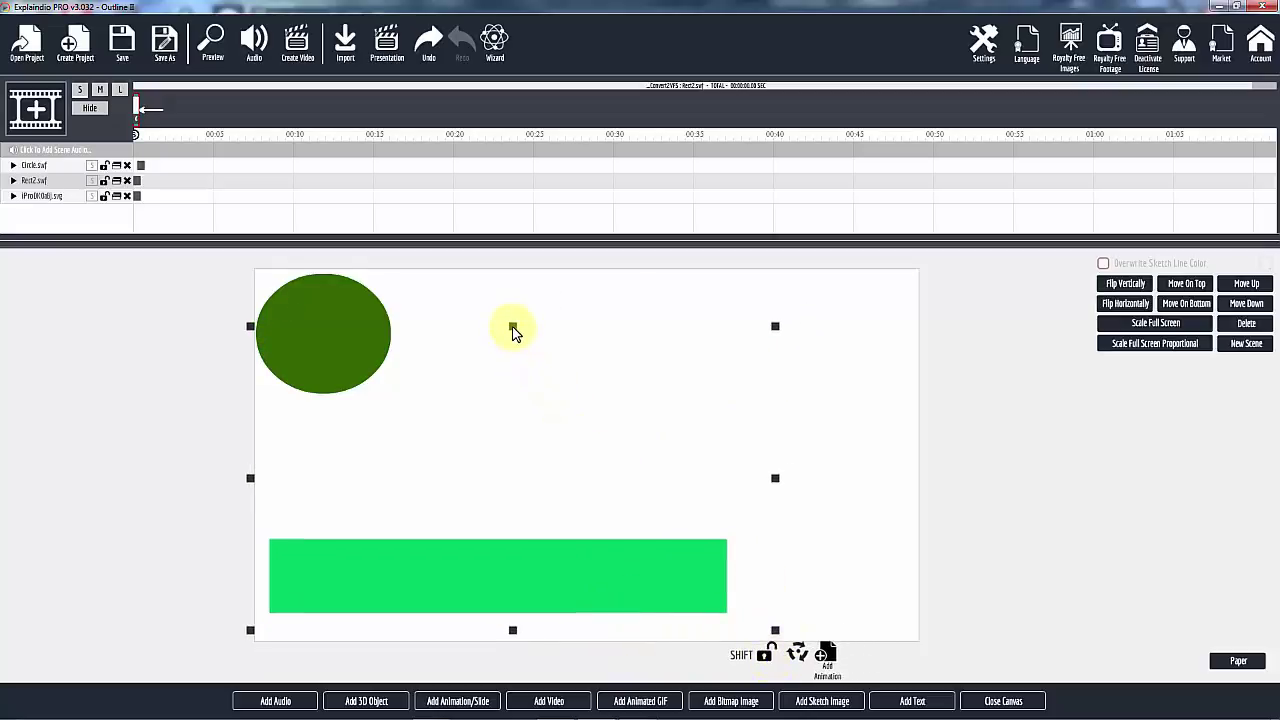
pyautogui.moveTo(512, 328); pyautogui.dragTo(540, 318)
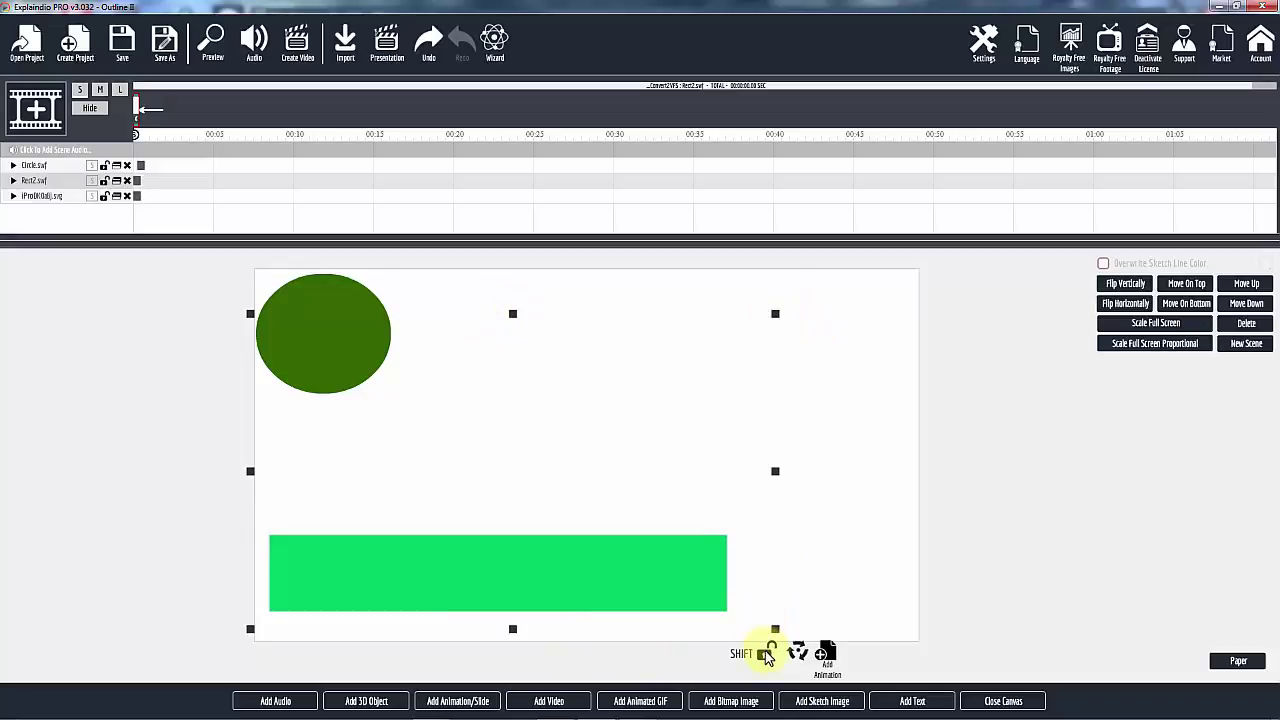
pyautogui.moveTo(774, 314); pyautogui.dragTo(764, 320)
pyautogui.moveTo(671, 402); pyautogui.dragTo(404, 472)
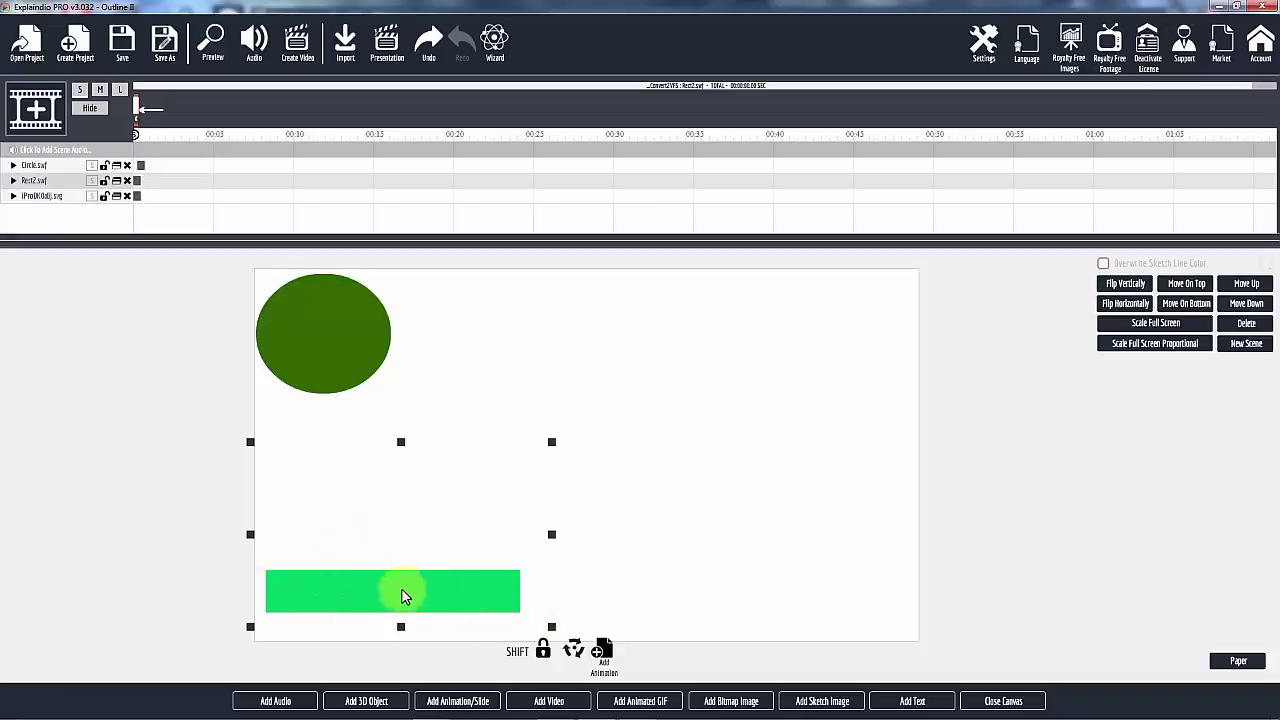
pyautogui.moveTo(396, 593); pyautogui.dragTo(445, 587)
pyautogui.click(1015, 701)
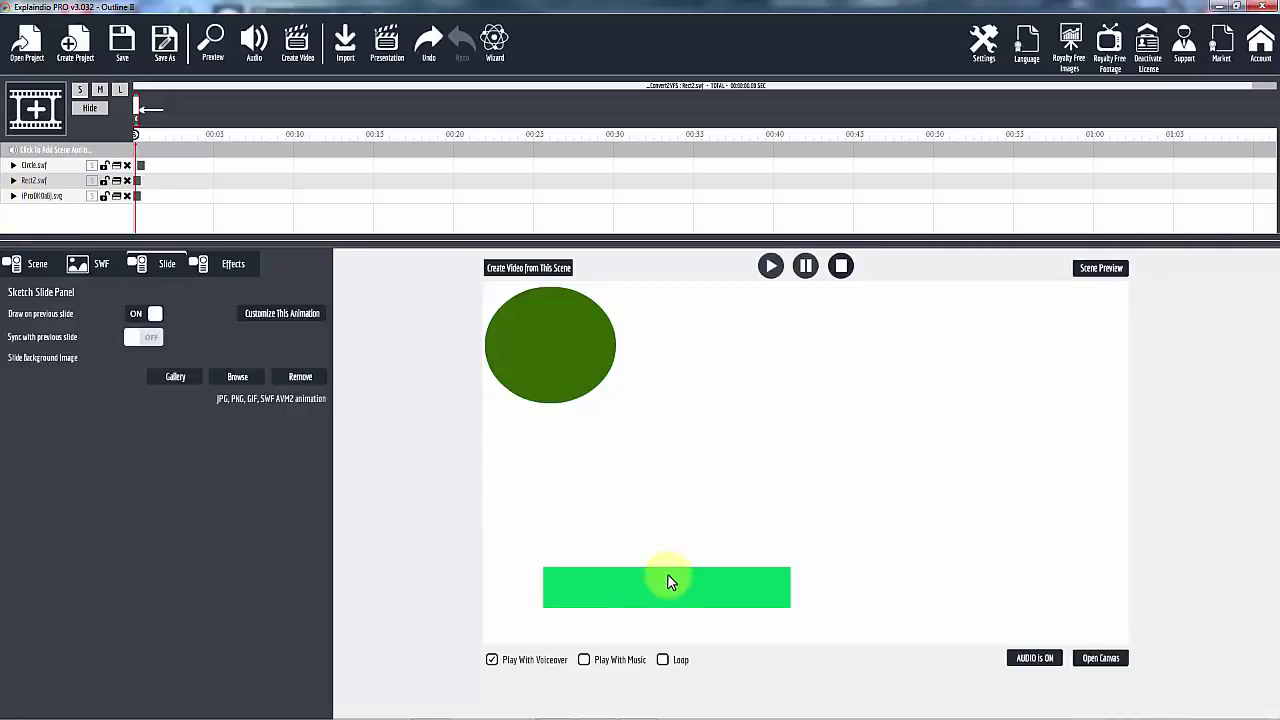
# Step: Customize the Rect2.swf animation by changing its Outline Area1 color to yellow
pyautogui.click(44, 197)
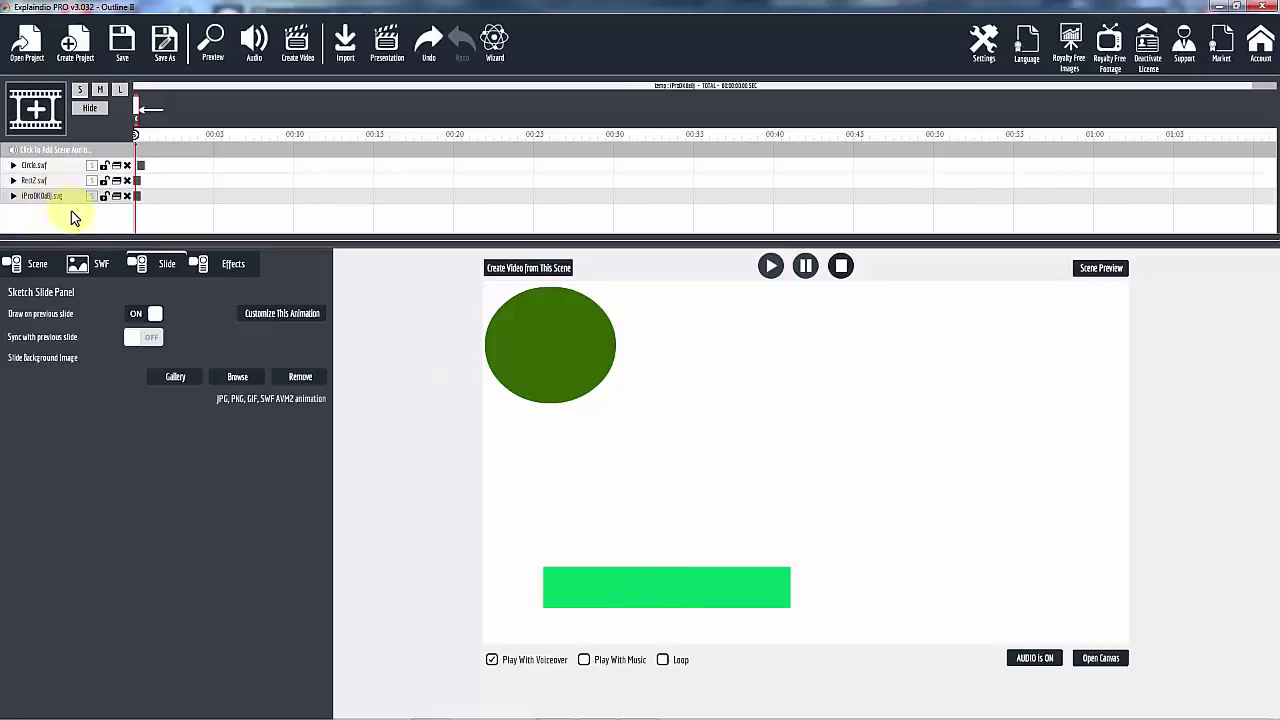
pyautogui.click(36, 183)
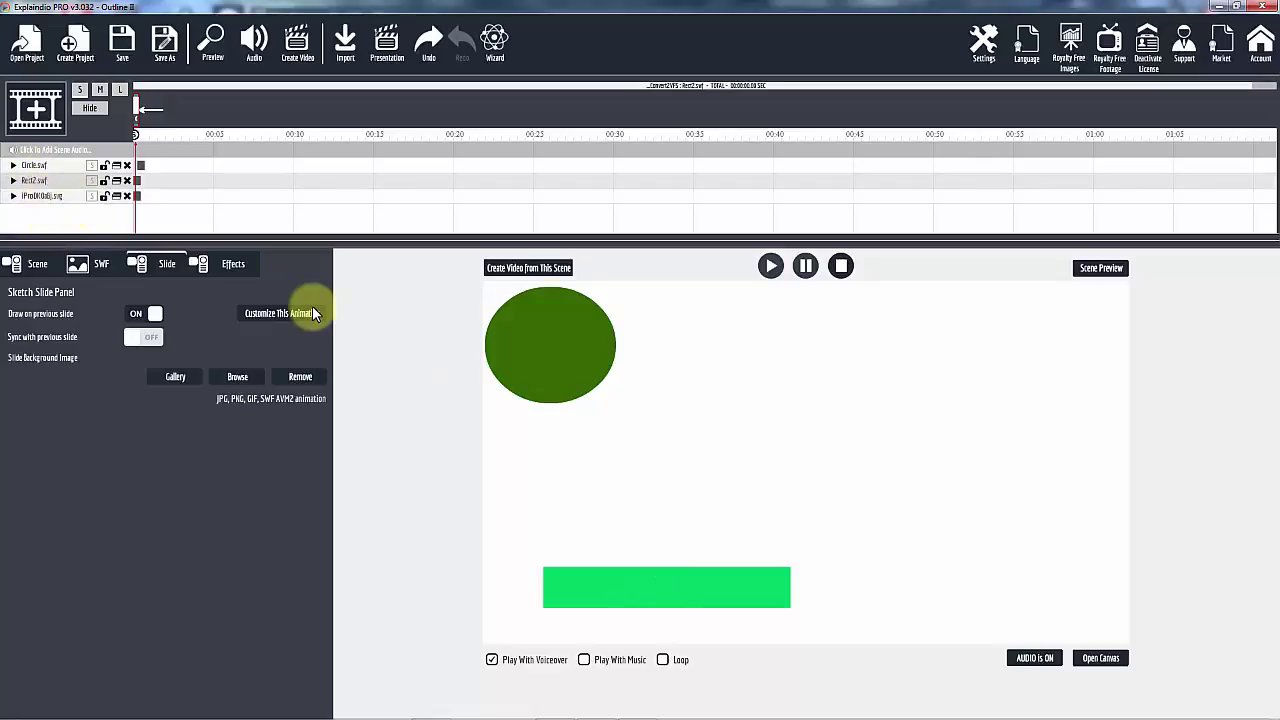
pyautogui.click(312, 310)
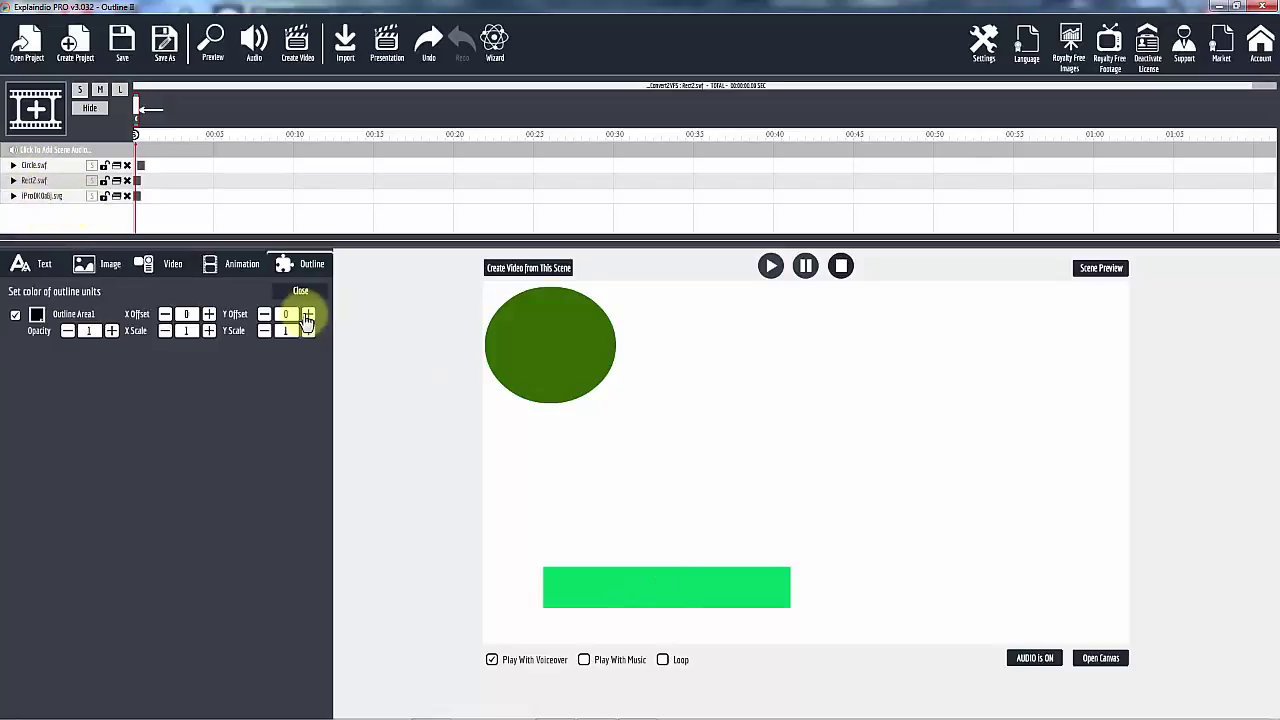
pyautogui.click(37, 315)
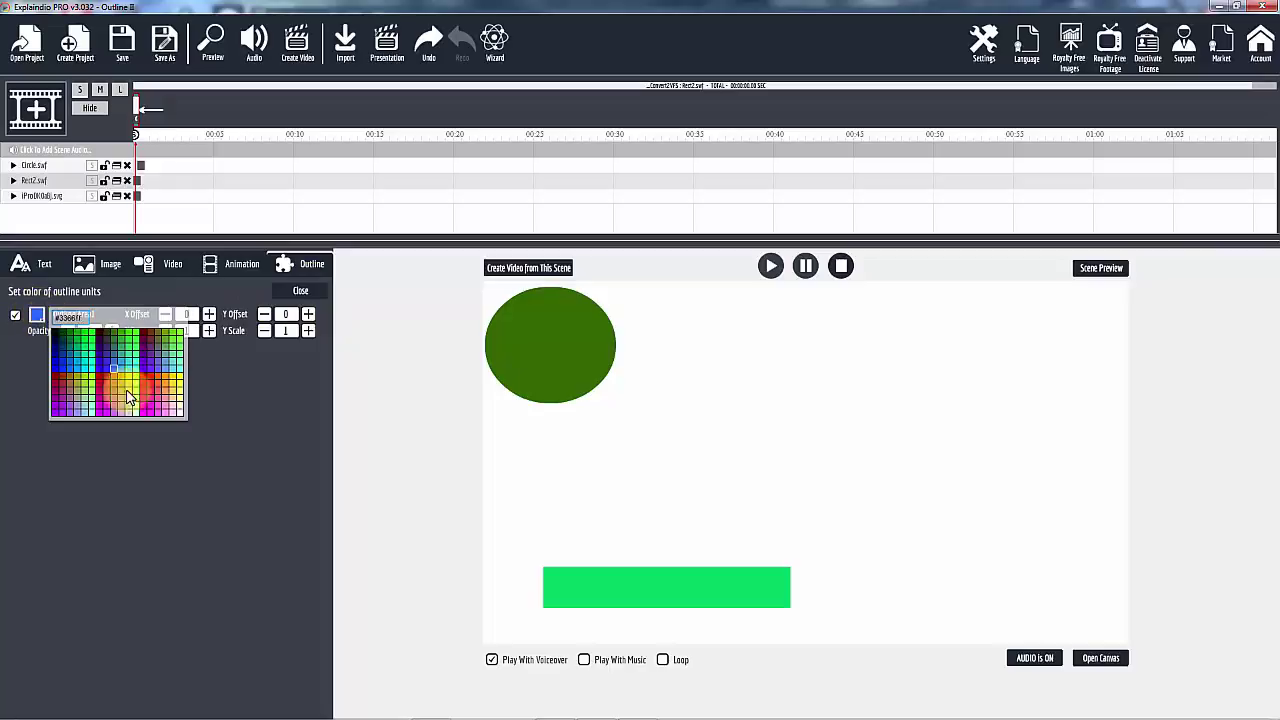
pyautogui.click(176, 378)
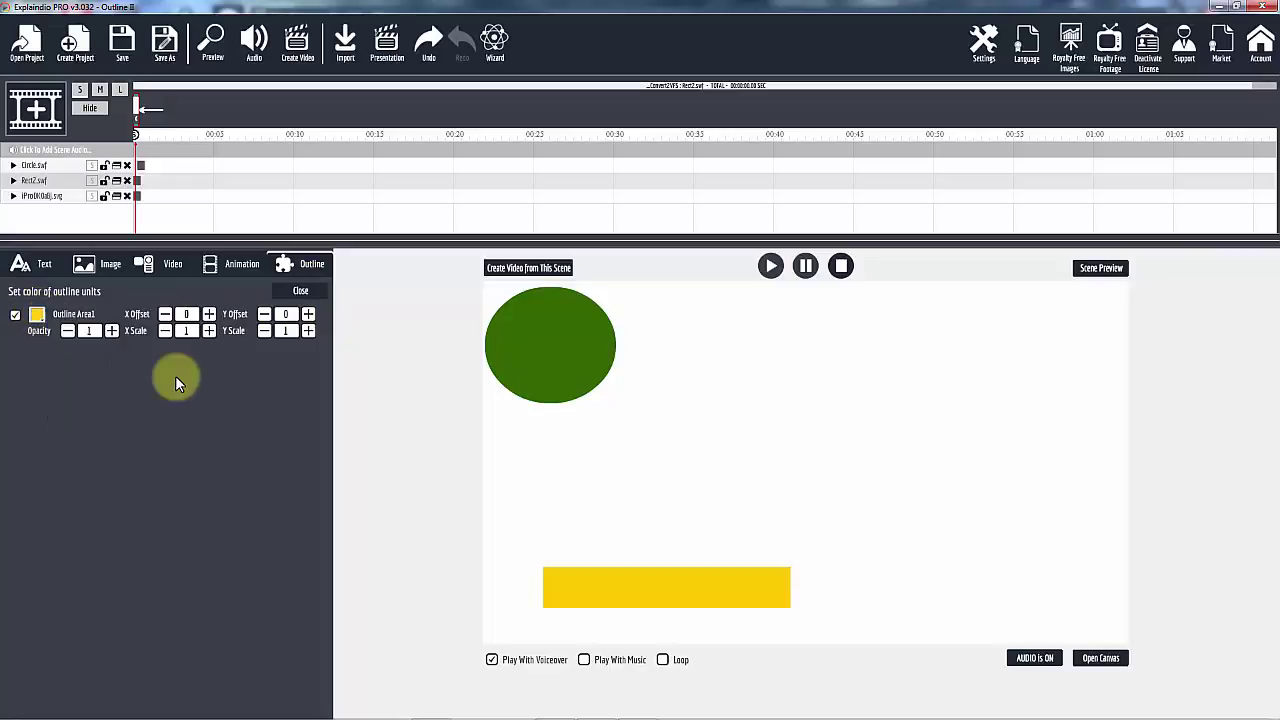
# Step: Lower the opacity of the rectangle's Outline Area1 to 0.57
pyautogui.click(68, 331)
pyautogui.click(68, 331)
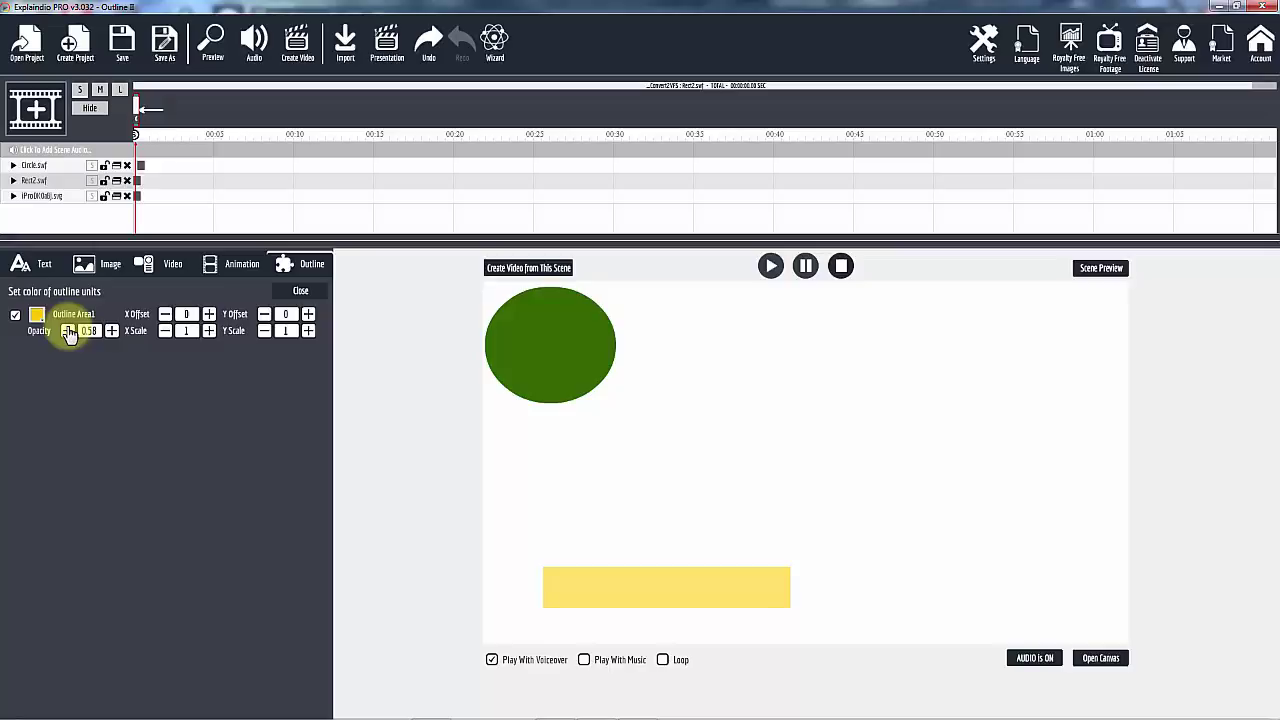
pyautogui.click(68, 331)
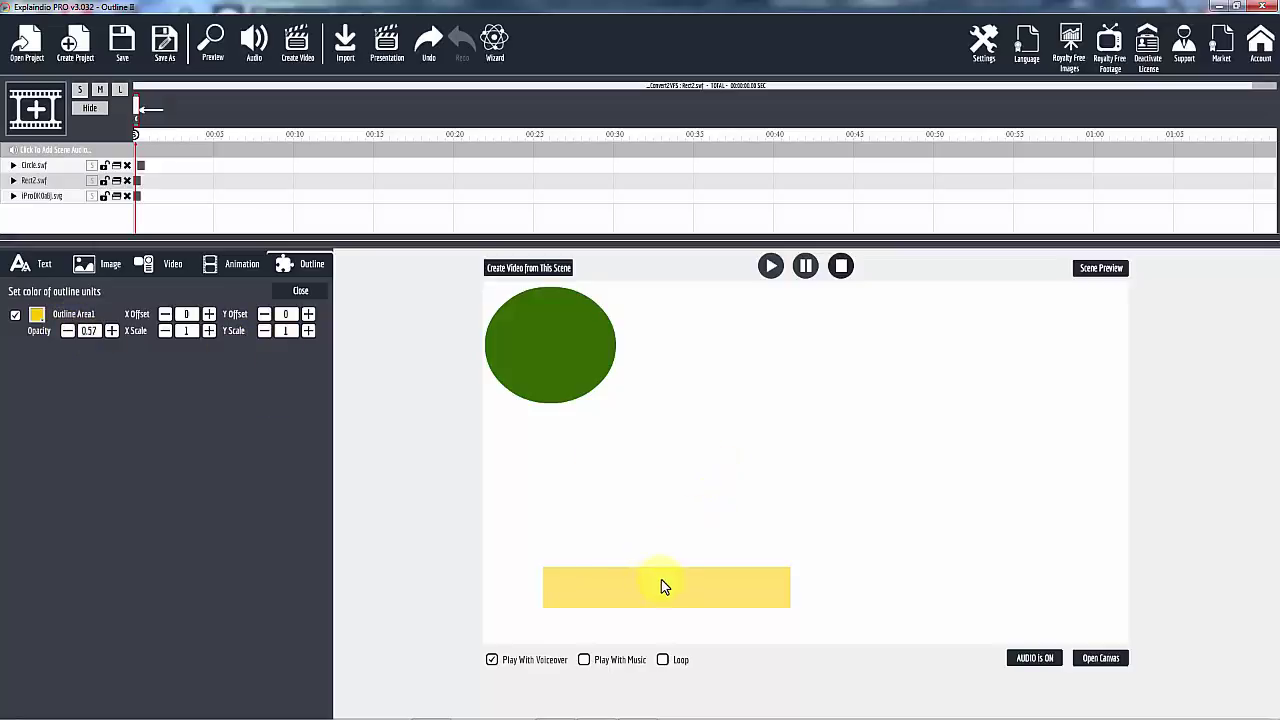
# Step: Move the yellow rectangle into the canvas's lower-left corner and duplicate it with one copy offset slightly down and right
pyautogui.click(1103, 658)
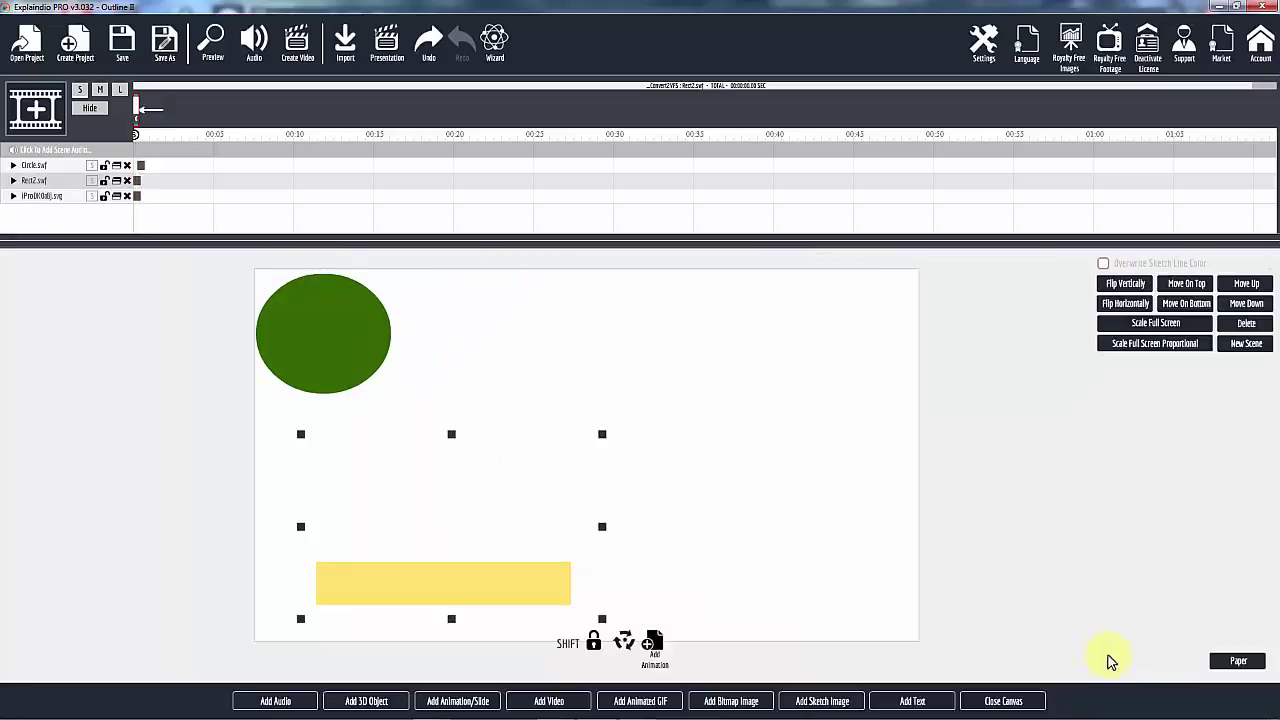
pyautogui.moveTo(443, 587); pyautogui.dragTo(394, 609)
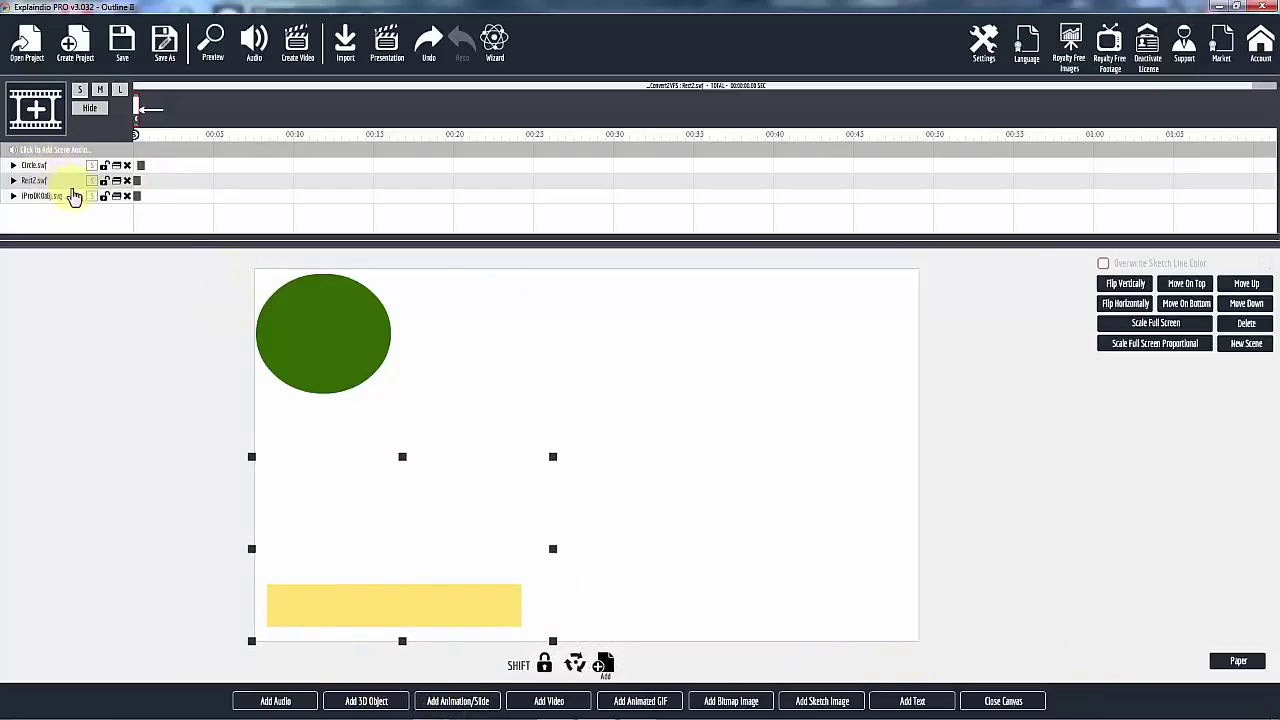
pyautogui.click(117, 183)
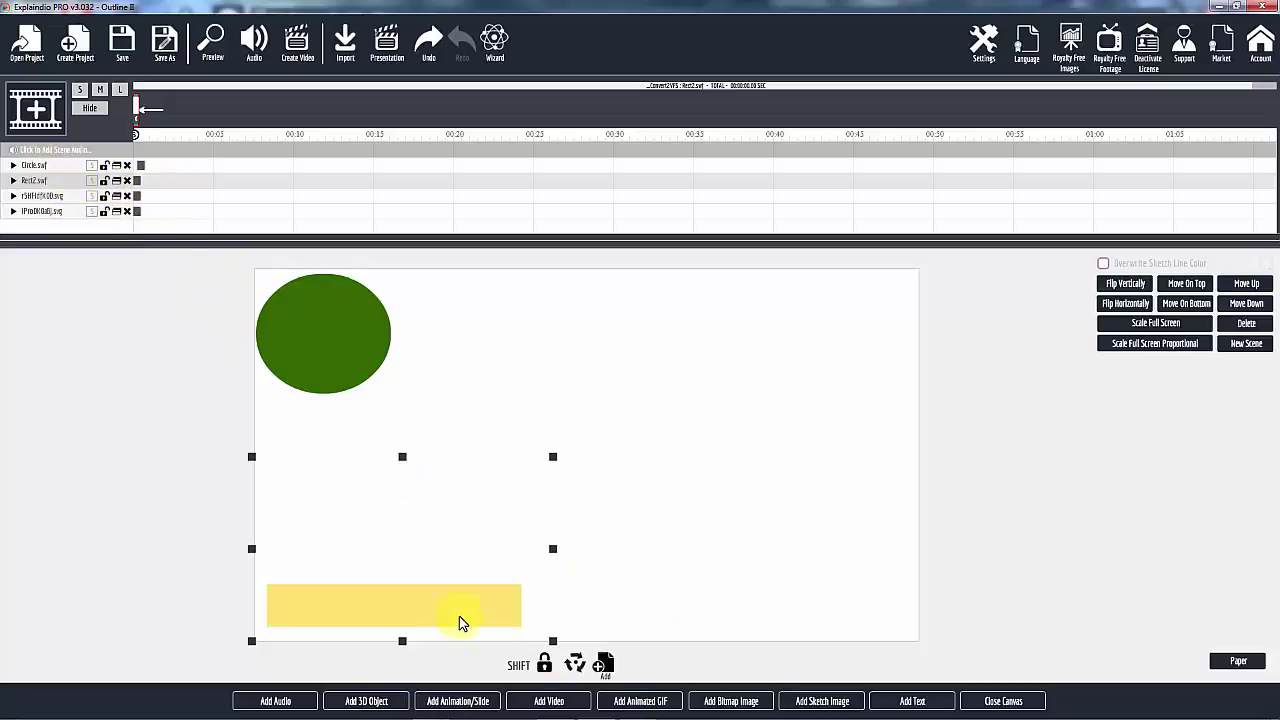
pyautogui.moveTo(459, 622); pyautogui.dragTo(467, 627)
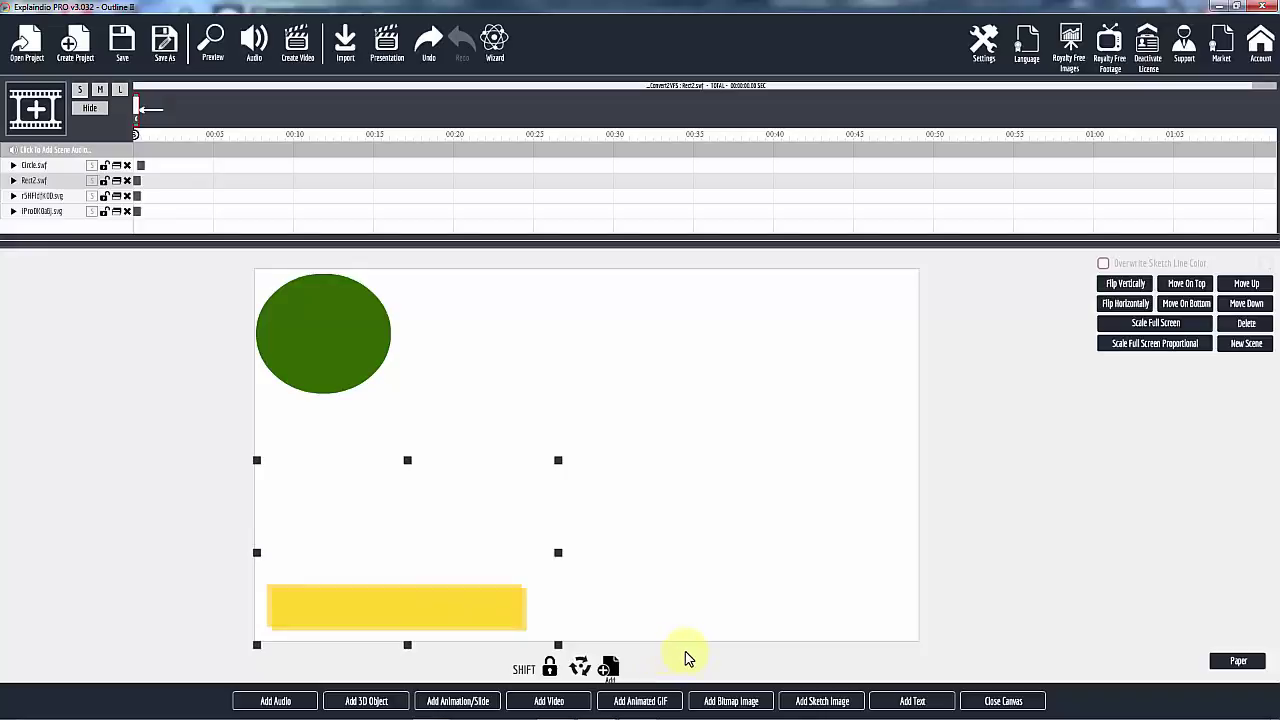
# Step: Customize the duplicate rectangle's Outline Area1 with a dark blue color, an X offset of 36 and a Y offset of 35
pyautogui.click(48, 197)
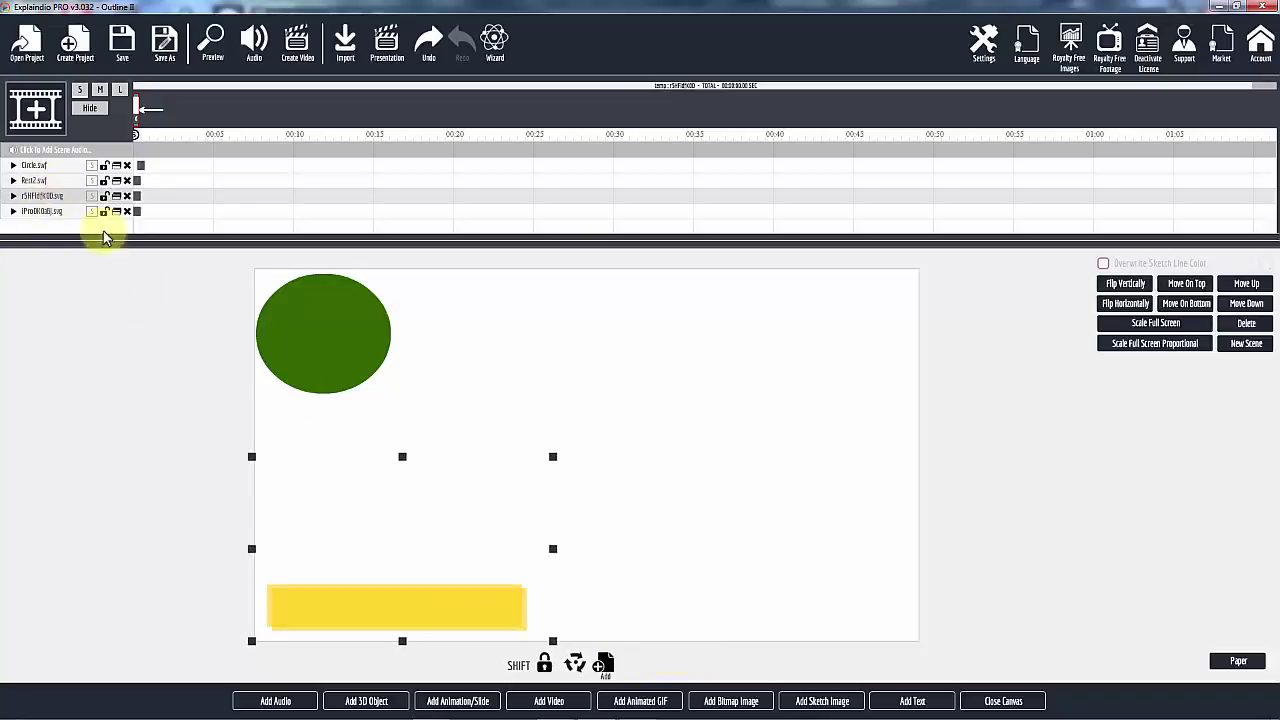
pyautogui.click(1000, 700)
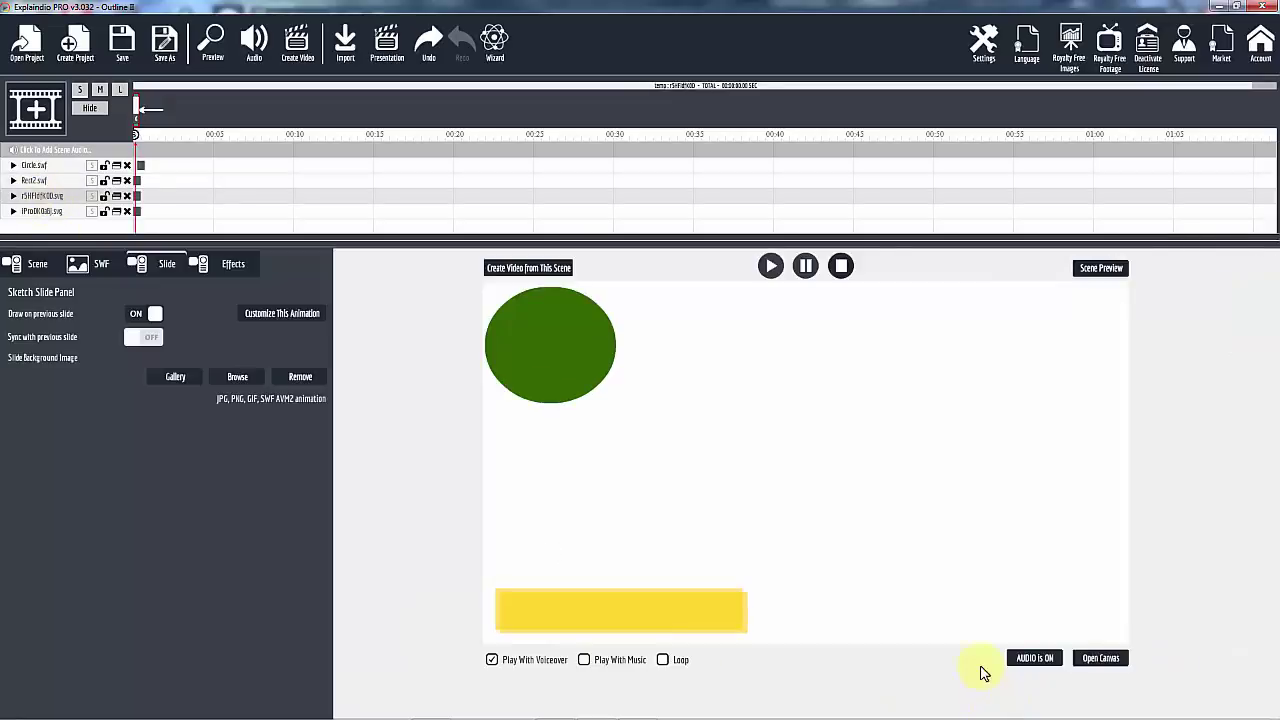
pyautogui.click(257, 312)
pyautogui.click(38, 316)
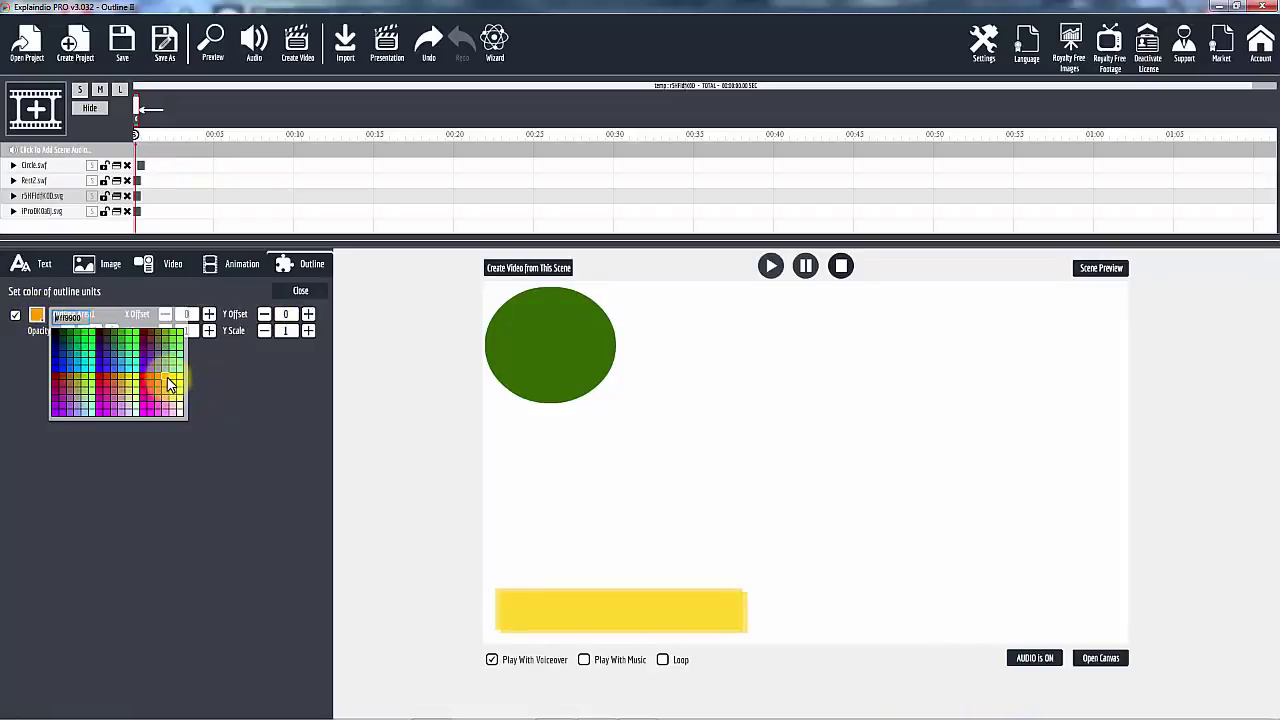
pyautogui.click(61, 345)
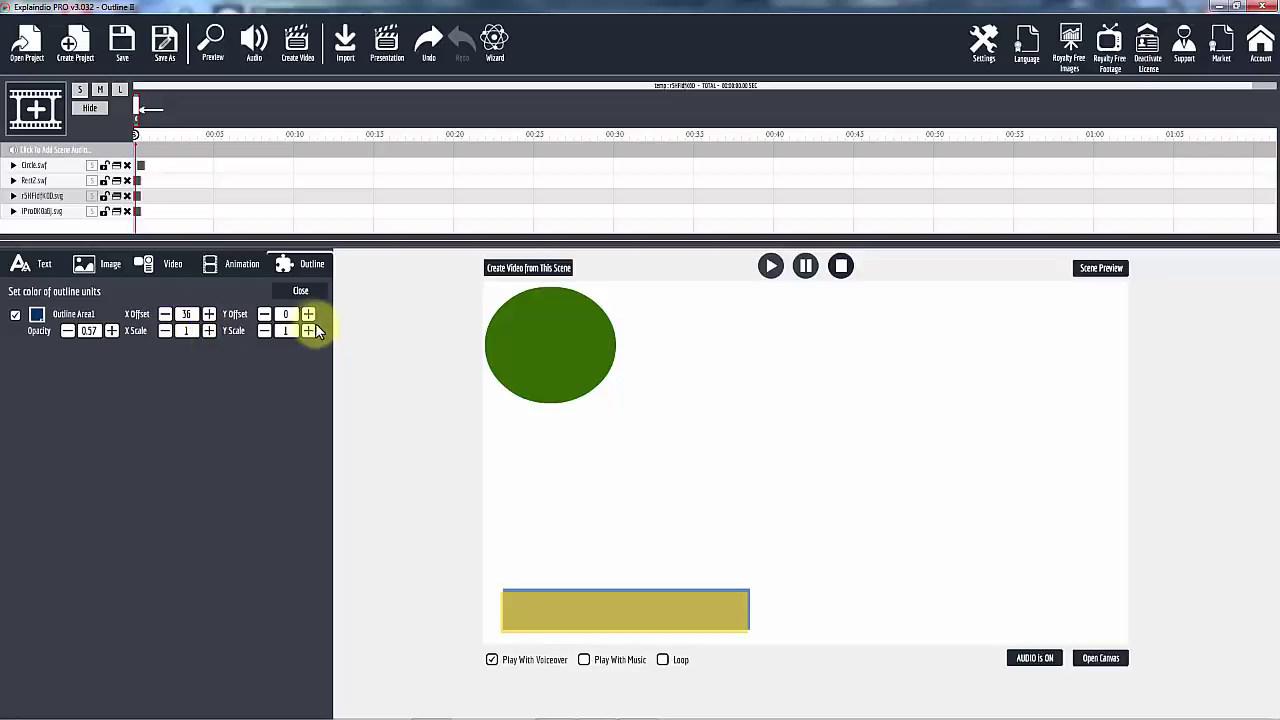
pyautogui.click(308, 314)
pyautogui.click(308, 314)
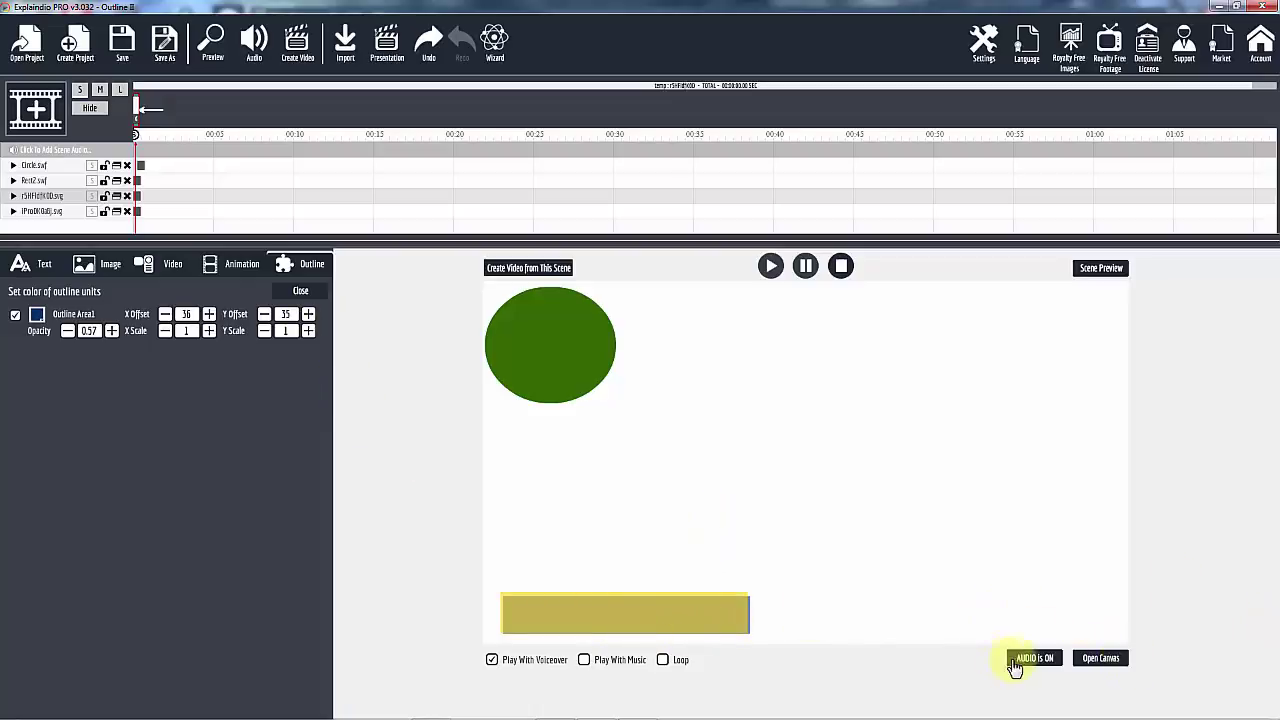
# Step: Move both overlapping rectangles higher on the canvas, keeping them stacked below the green circle, and close the canvas
pyautogui.click(1104, 660)
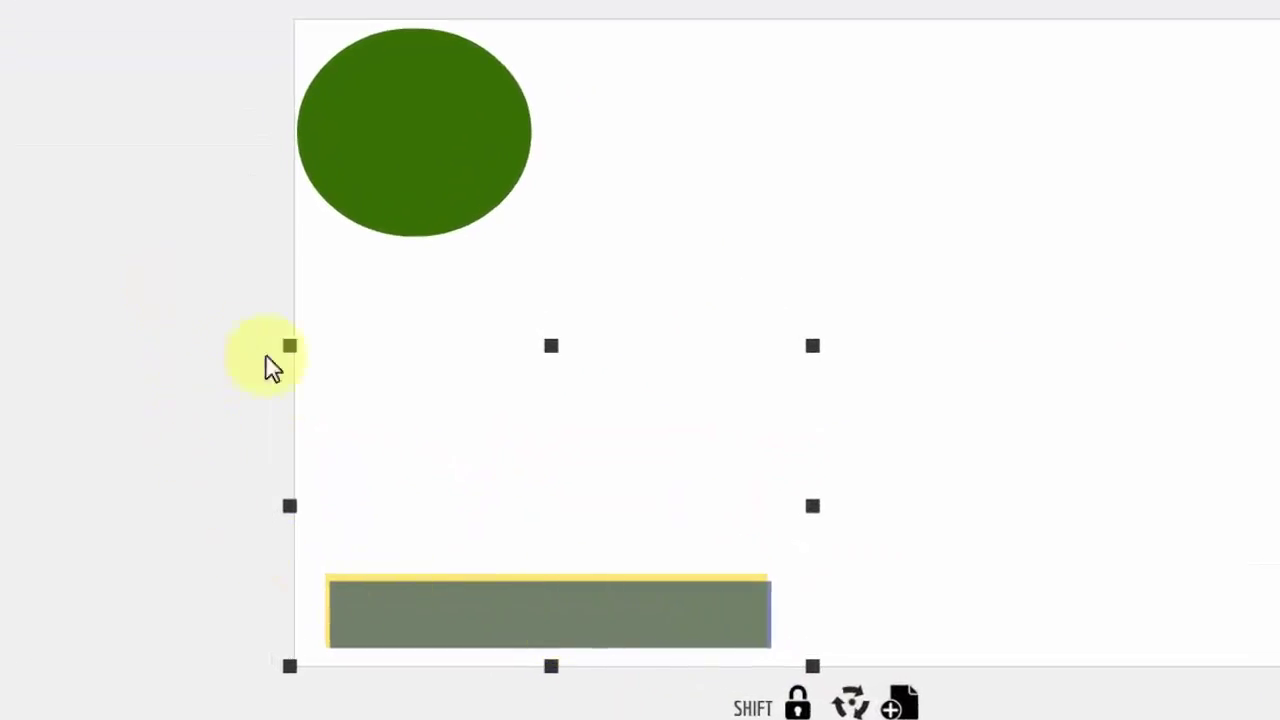
pyautogui.moveTo(563, 598); pyautogui.dragTo(566, 458)
pyautogui.moveTo(594, 629); pyautogui.dragTo(595, 478)
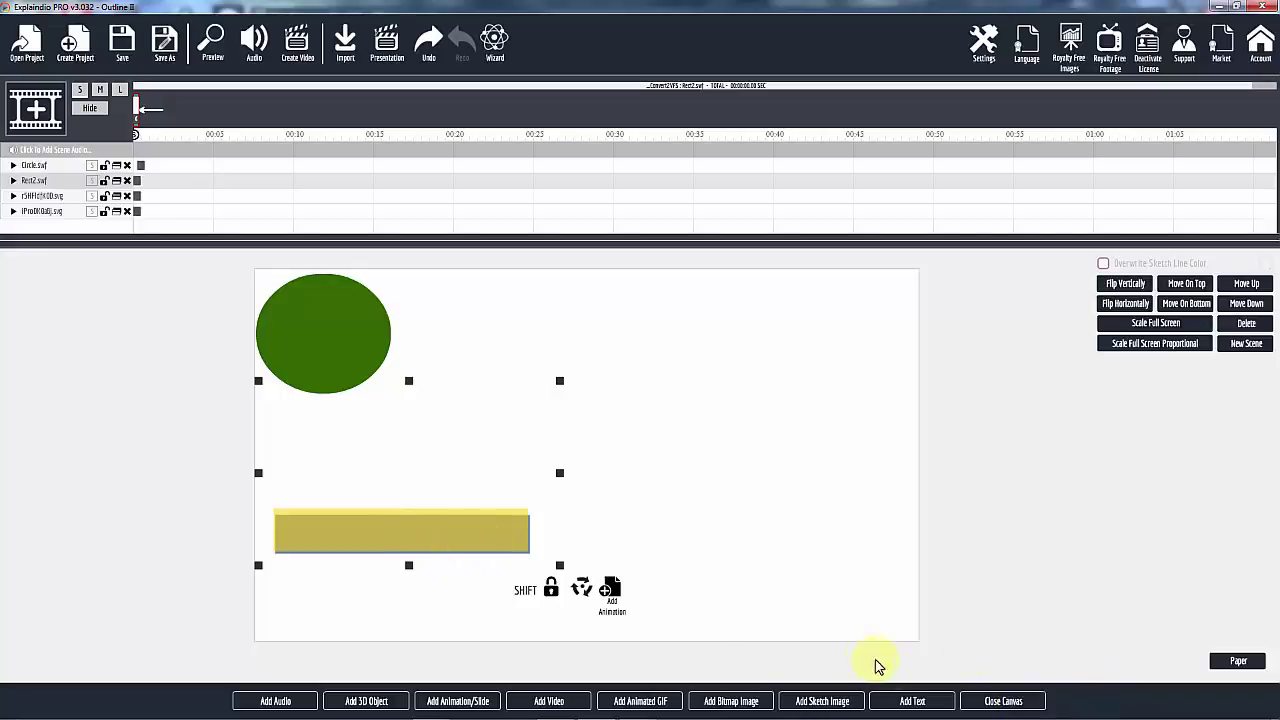
pyautogui.click(1003, 701)
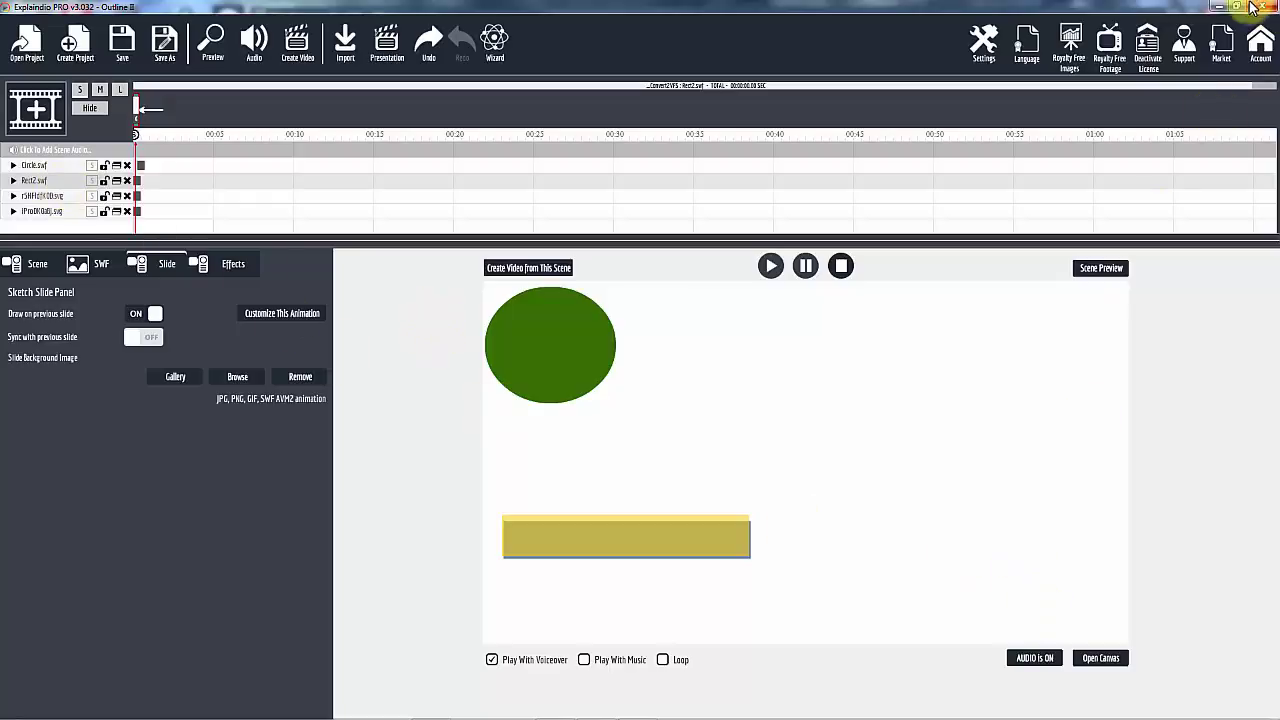
# Step: Switch to Adobe Animate and create a new ActionScript 3.0 document of 1280 by 720 px
pyautogui.click(1218, 8)
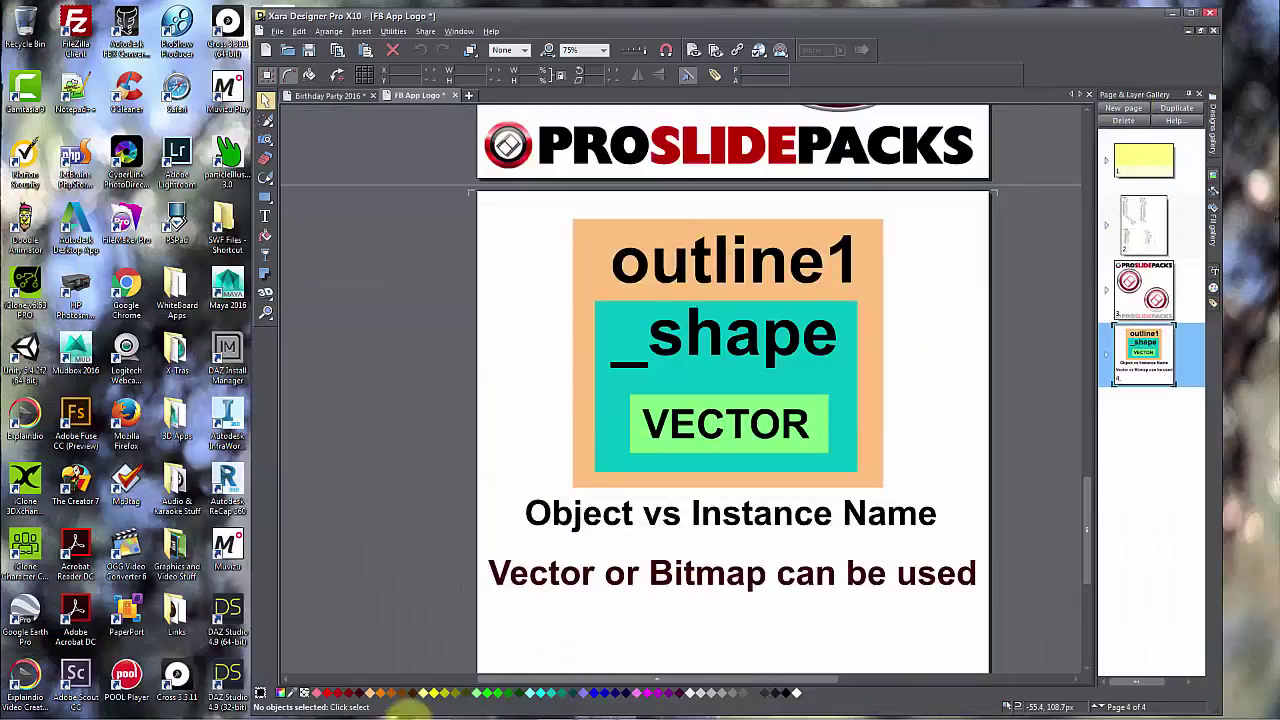
pyautogui.click(558, 708)
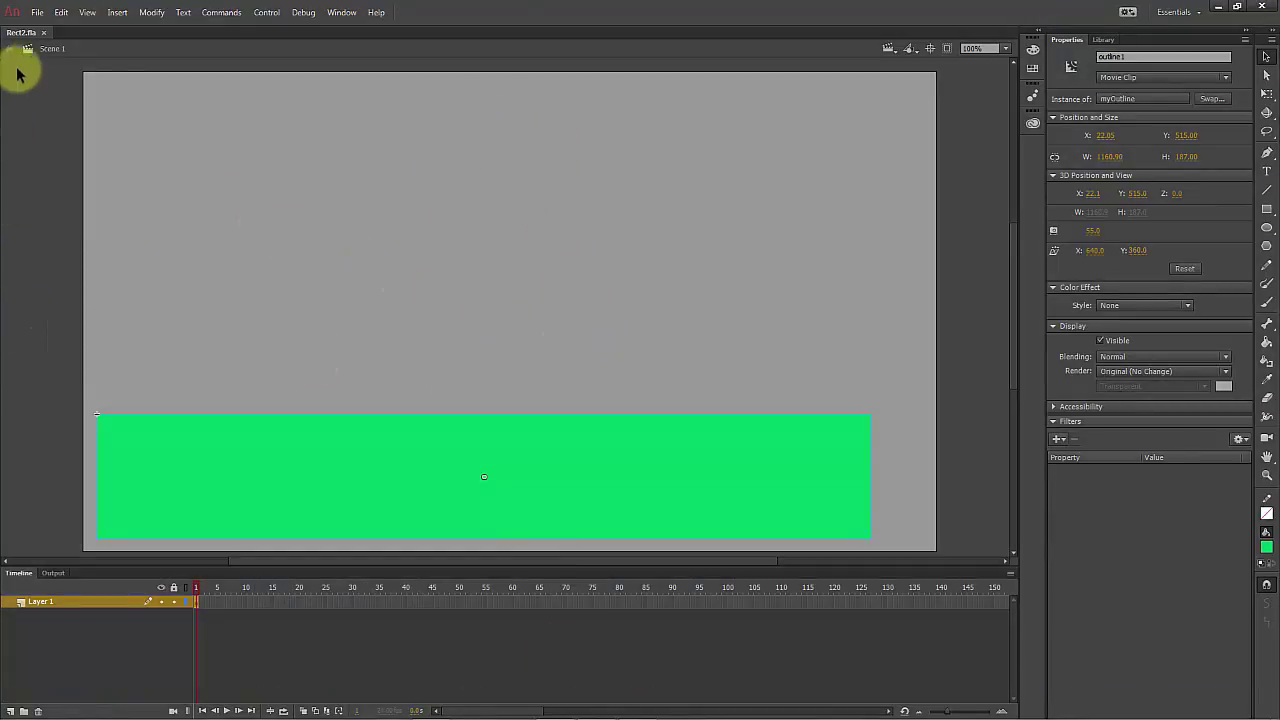
pyautogui.click(37, 13)
pyautogui.click(40, 13)
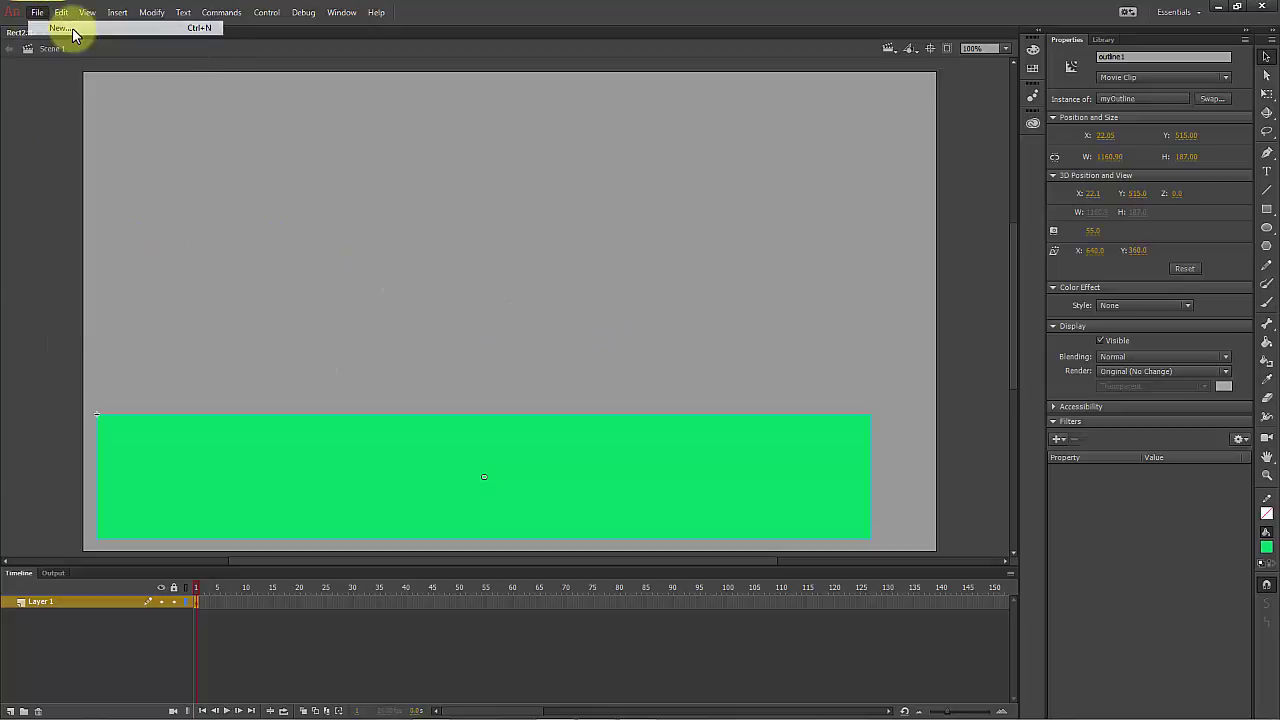
pyautogui.hotkey('ctrl', 'n')
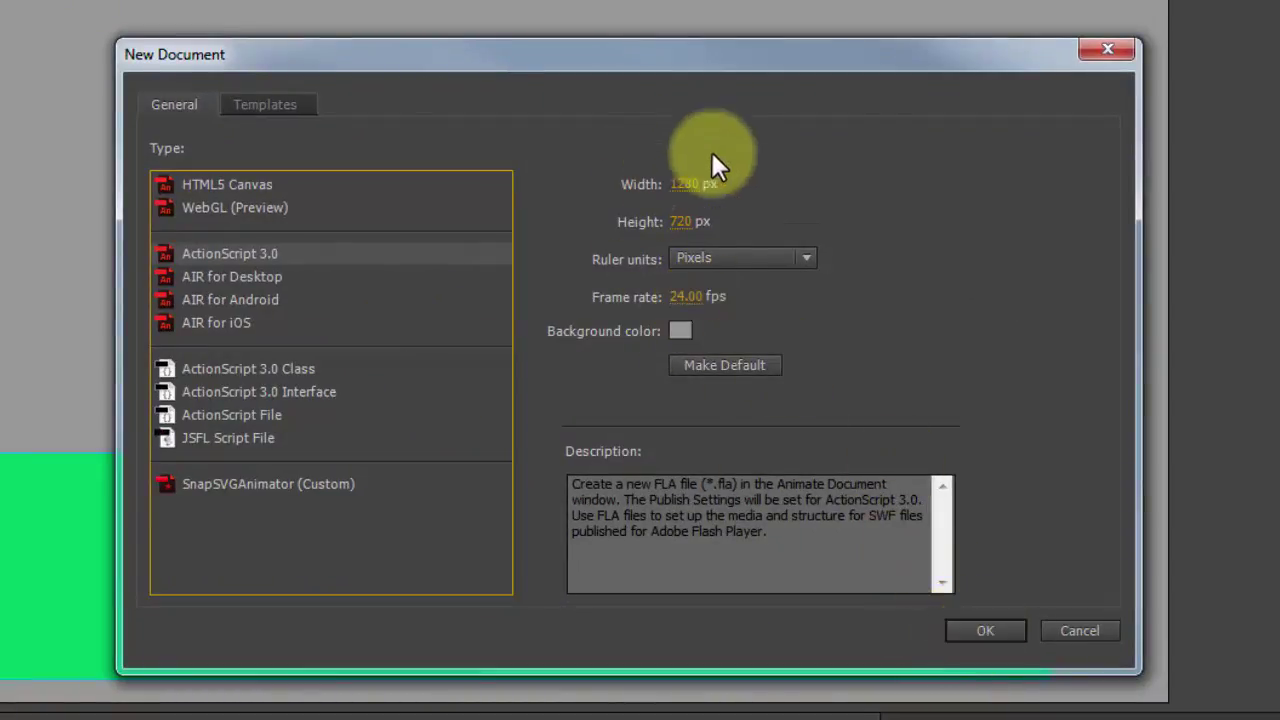
pyautogui.click(984, 630)
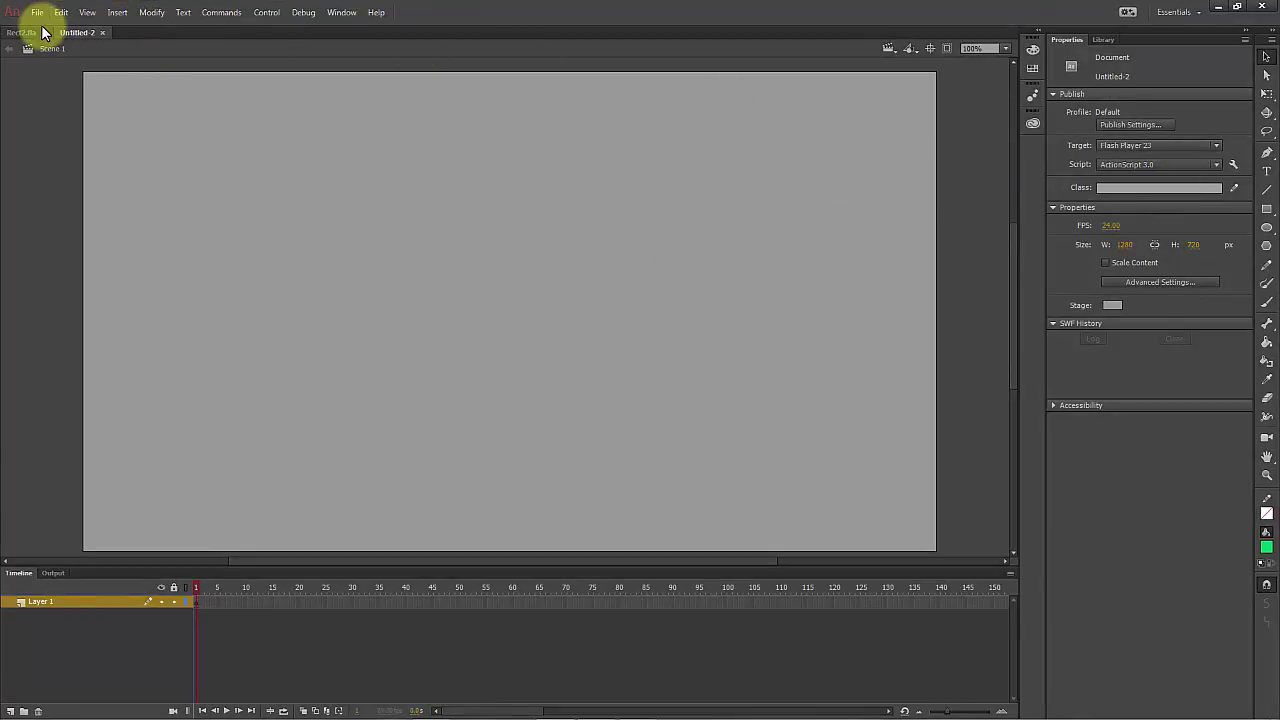
# Step: Draw a green oval without a stroke, about 1226 by 526 px, and move it to about X 25, Y 90
pyautogui.click(1267, 228)
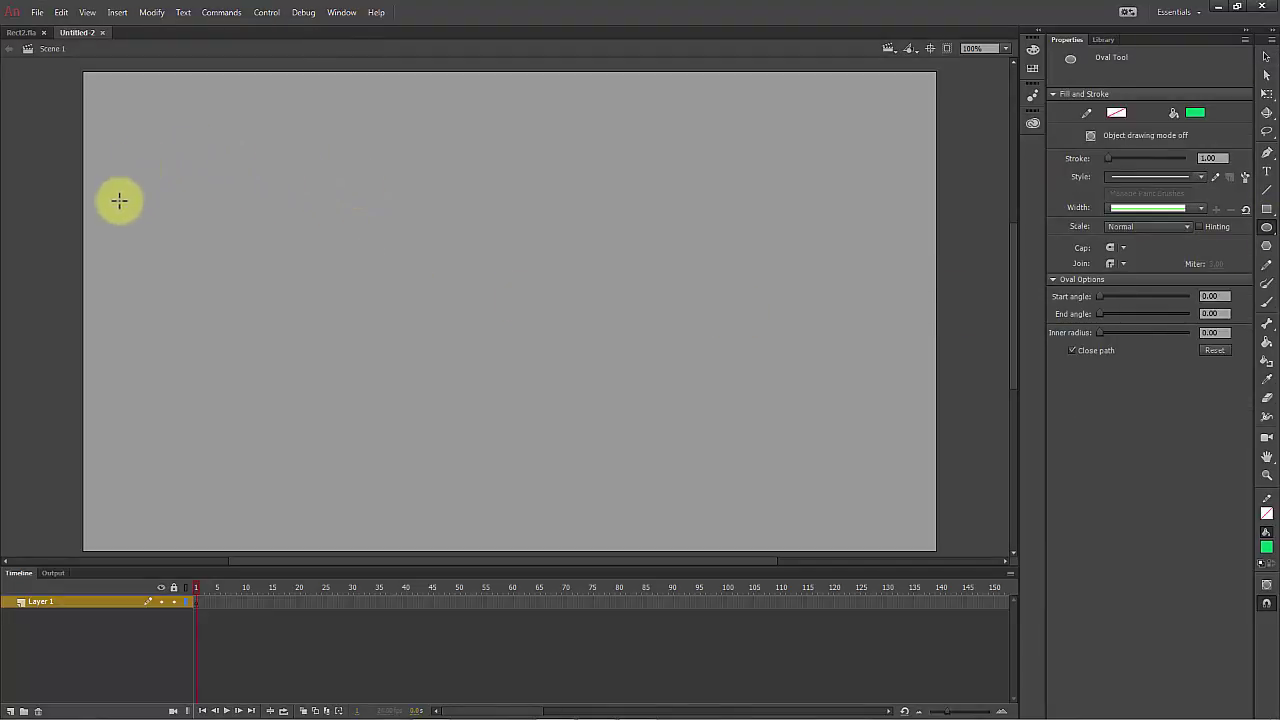
pyautogui.moveTo(118, 203)
pyautogui.mouseDown()
pyautogui.moveTo(740, 429)
pyautogui.moveTo(934, 551)
pyautogui.mouseUp()
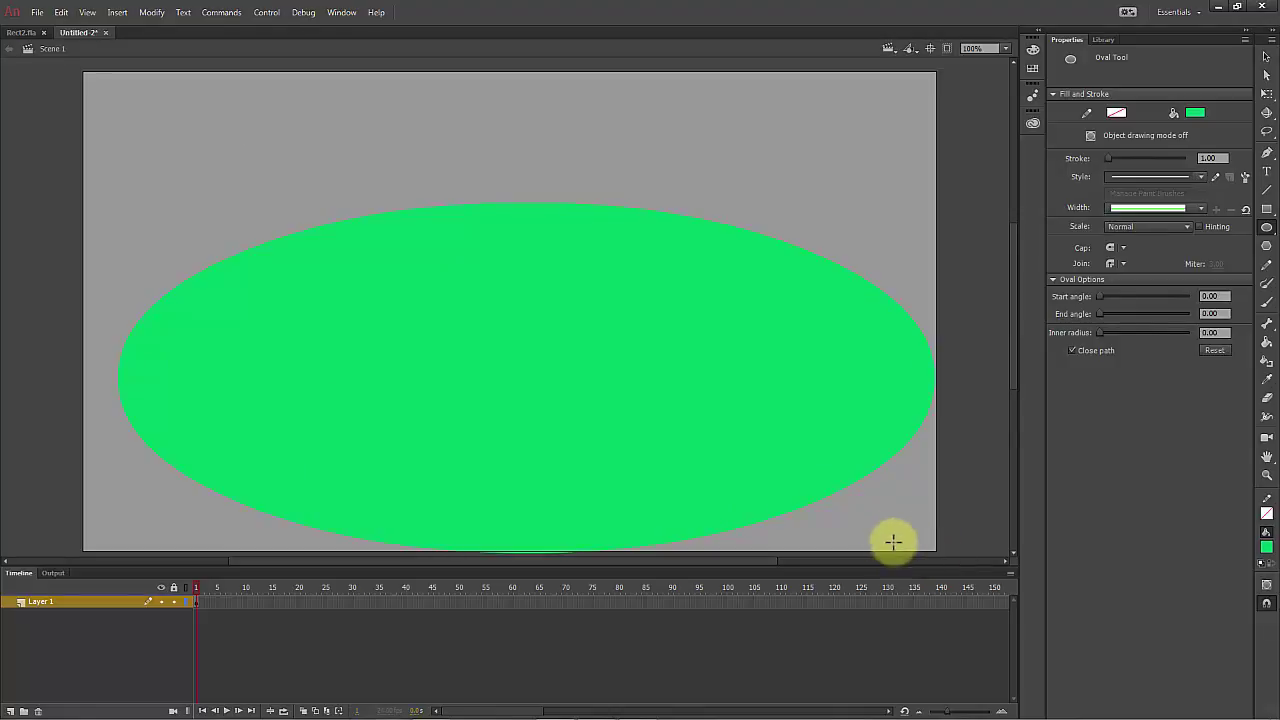
pyautogui.click(1266, 62)
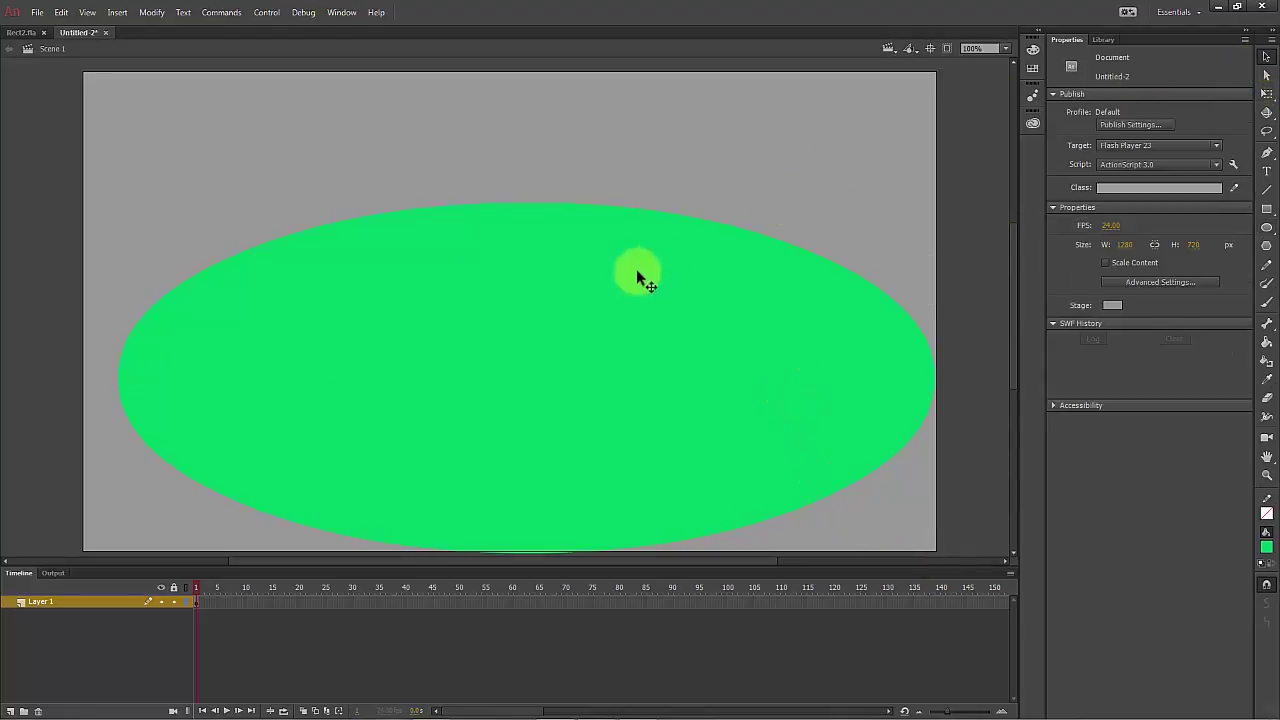
pyautogui.moveTo(586, 320)
pyautogui.mouseDown()
pyautogui.moveTo(557, 274)
pyautogui.moveTo(563, 258)
pyautogui.moveTo(511, 263)
pyautogui.moveTo(517, 254)
pyautogui.mouseUp()
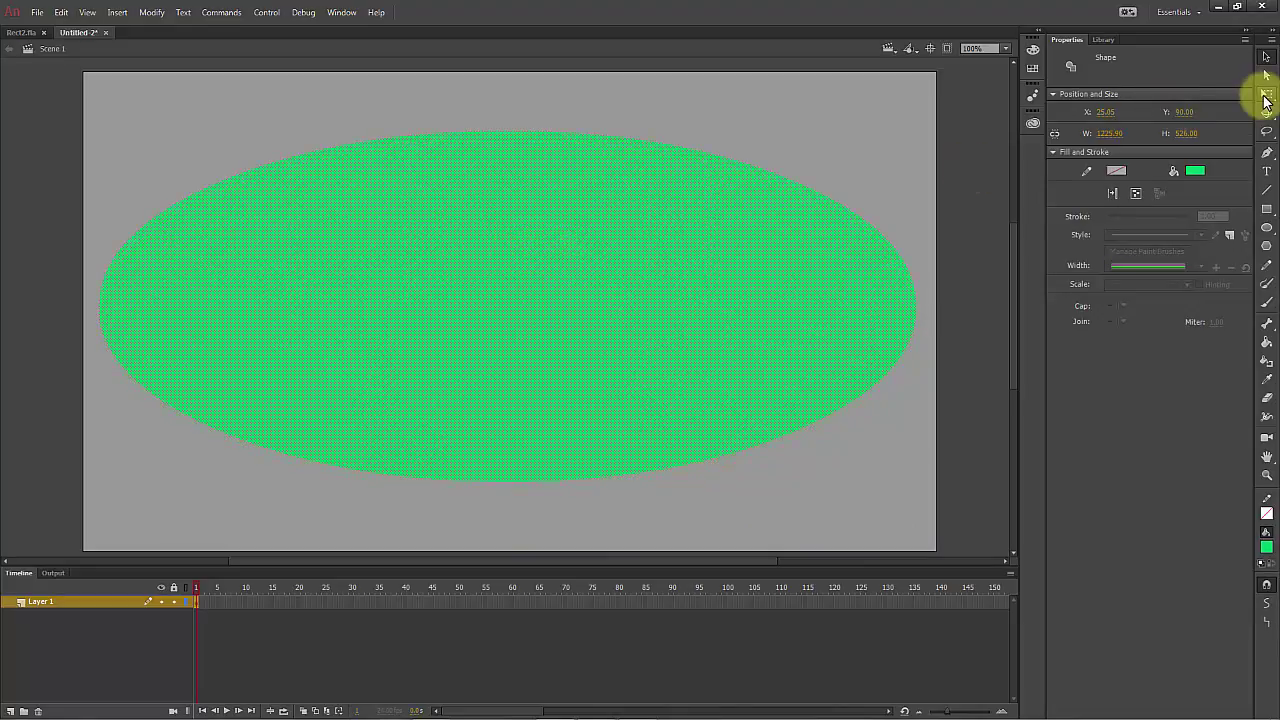
# Step: Enlarge the oval with Free Transform to about 1268 by 696 px so it nearly fills the stage
pyautogui.click(1266, 94)
pyautogui.moveTo(508, 131); pyautogui.dragTo(517, 79)
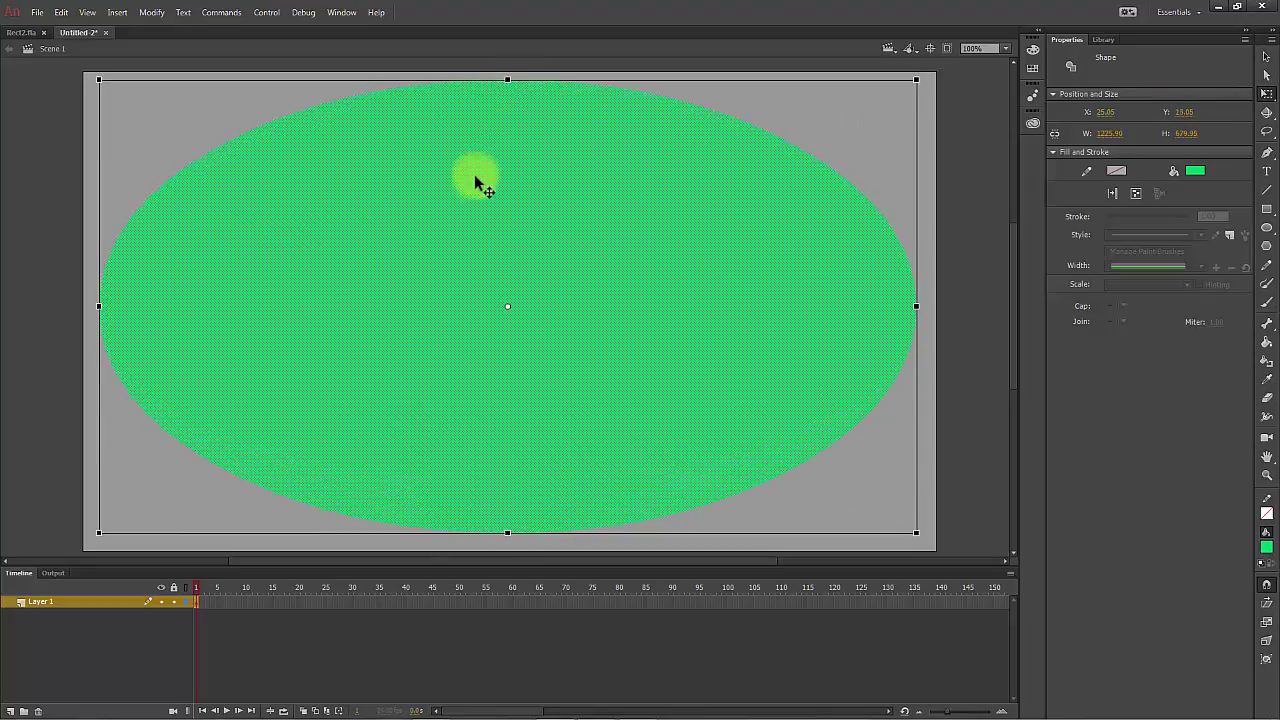
pyautogui.moveTo(477, 177); pyautogui.dragTo(477, 182)
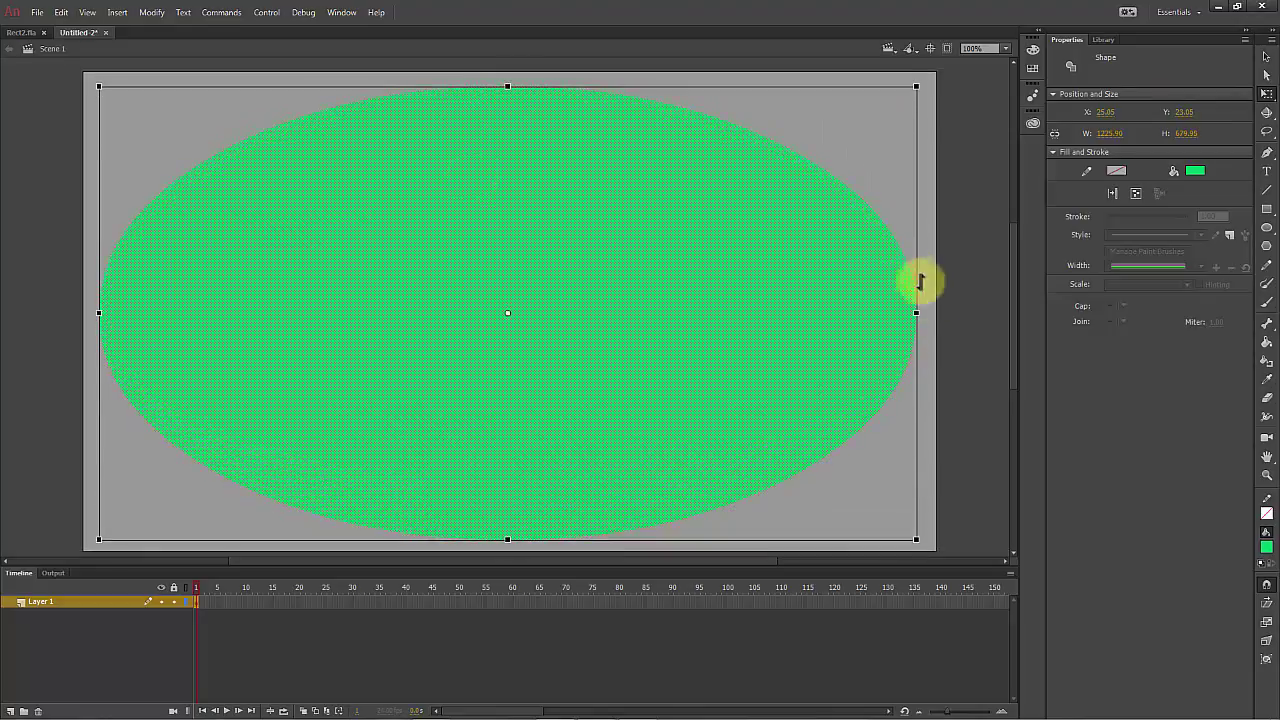
pyautogui.moveTo(915, 313); pyautogui.dragTo(930, 313)
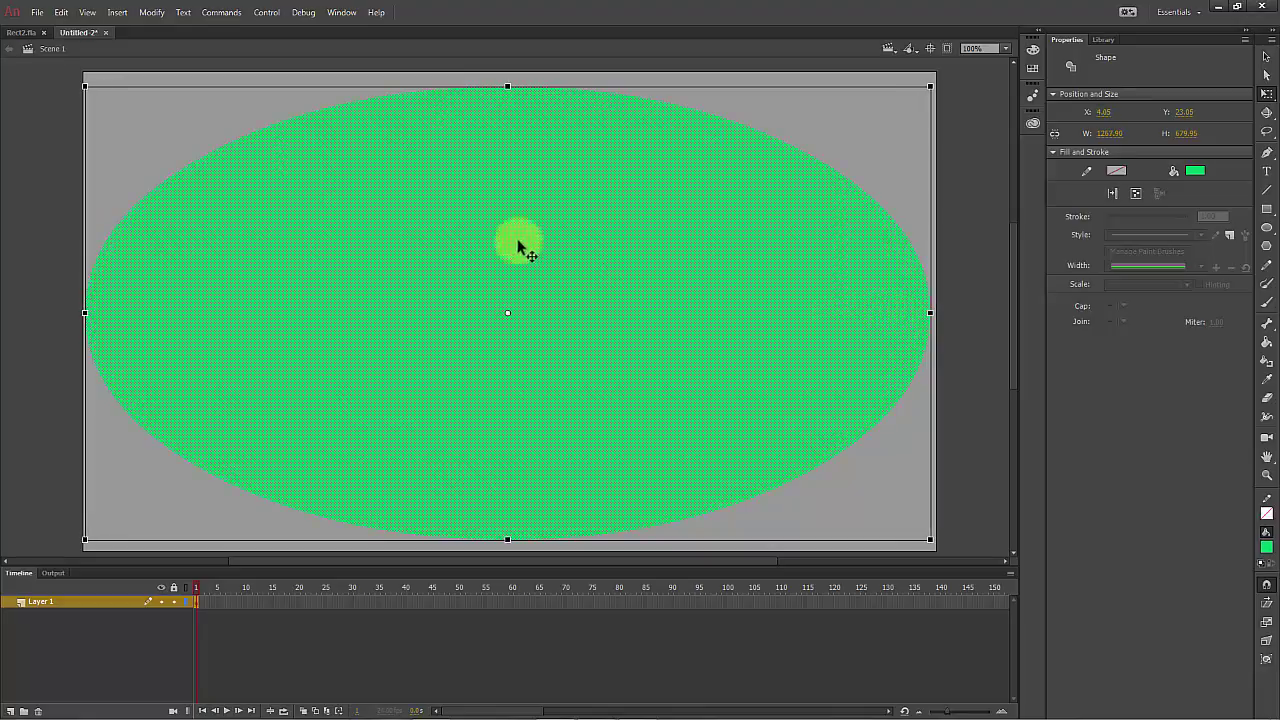
pyautogui.moveTo(507, 86); pyautogui.dragTo(507, 75)
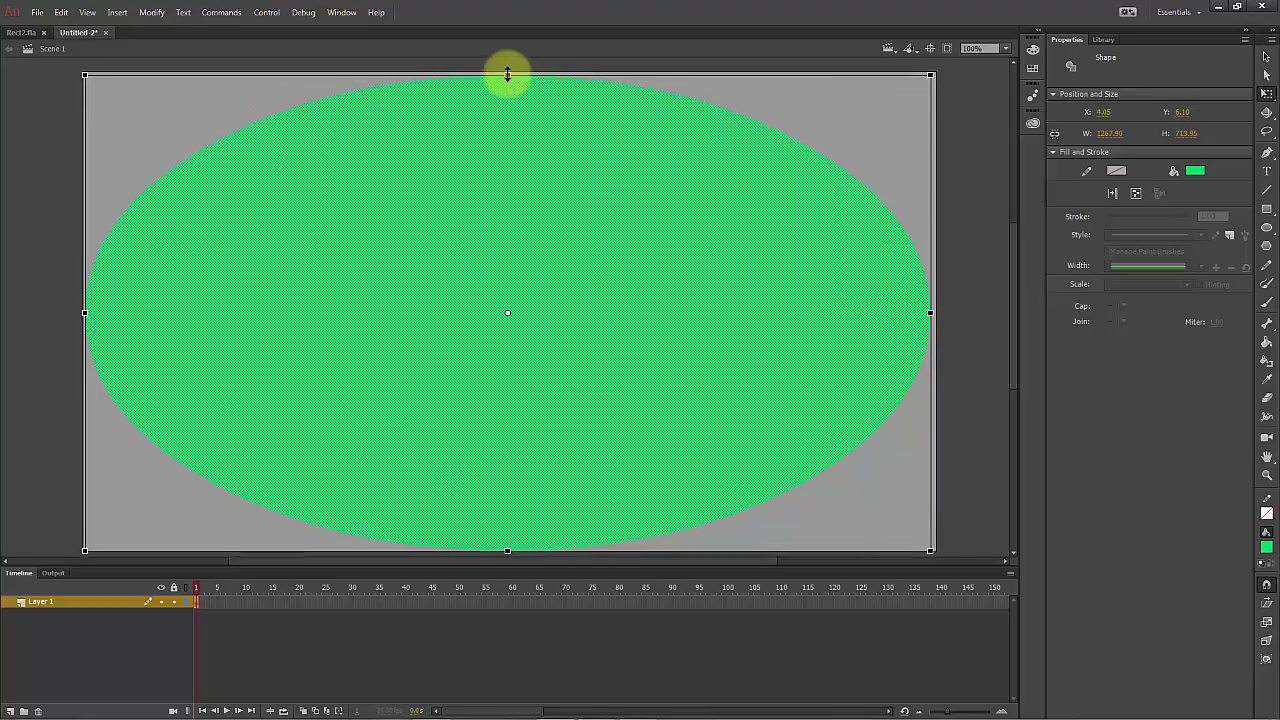
pyautogui.moveTo(489, 147); pyautogui.dragTo(489, 149)
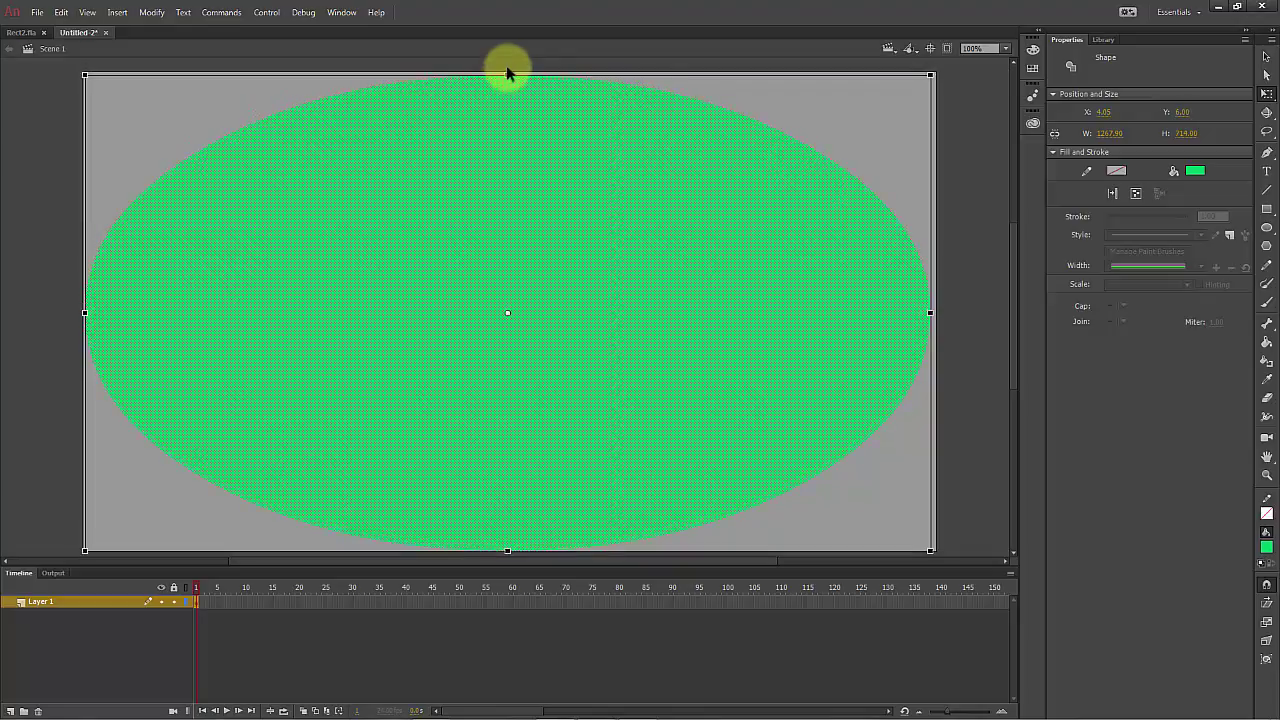
pyautogui.moveTo(507, 78); pyautogui.dragTo(507, 81)
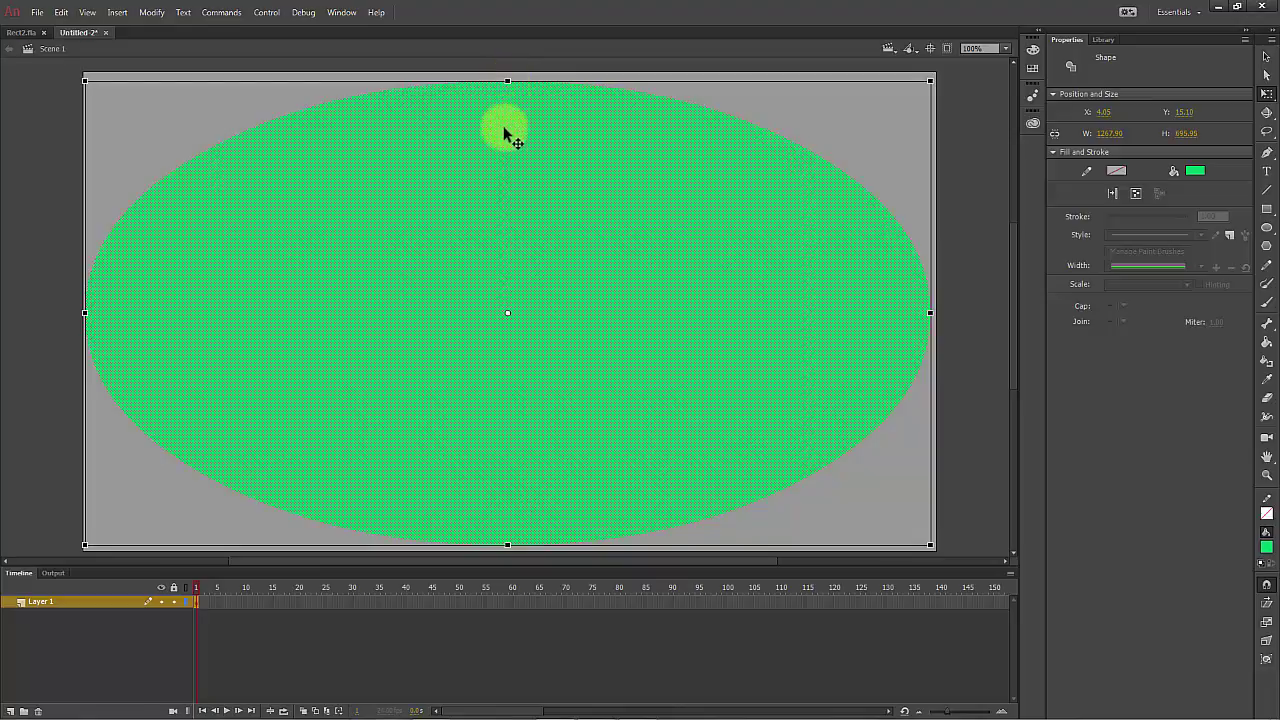
# Step: Nudge the oval 3 px up and 2 px to the right to center it on the stage
pyautogui.press('Up')
pyautogui.press('Up')
pyautogui.press('Up')
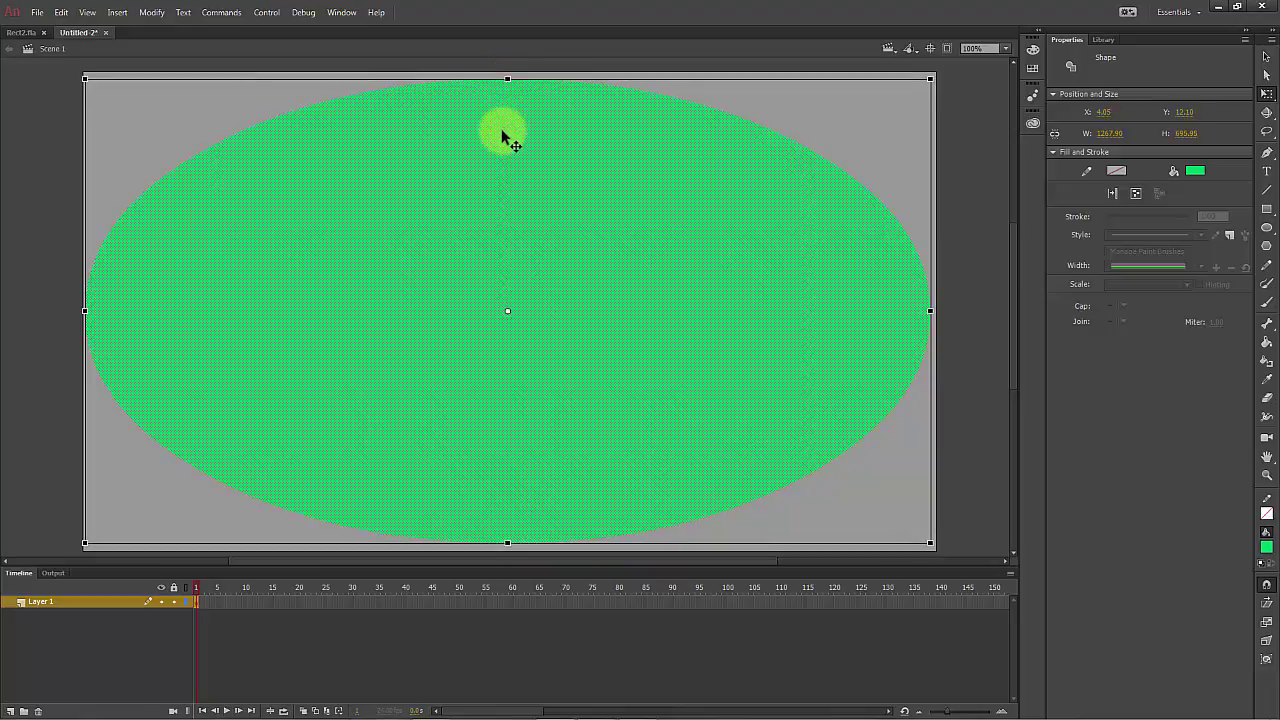
pyautogui.press('Right')
pyautogui.press('Right')
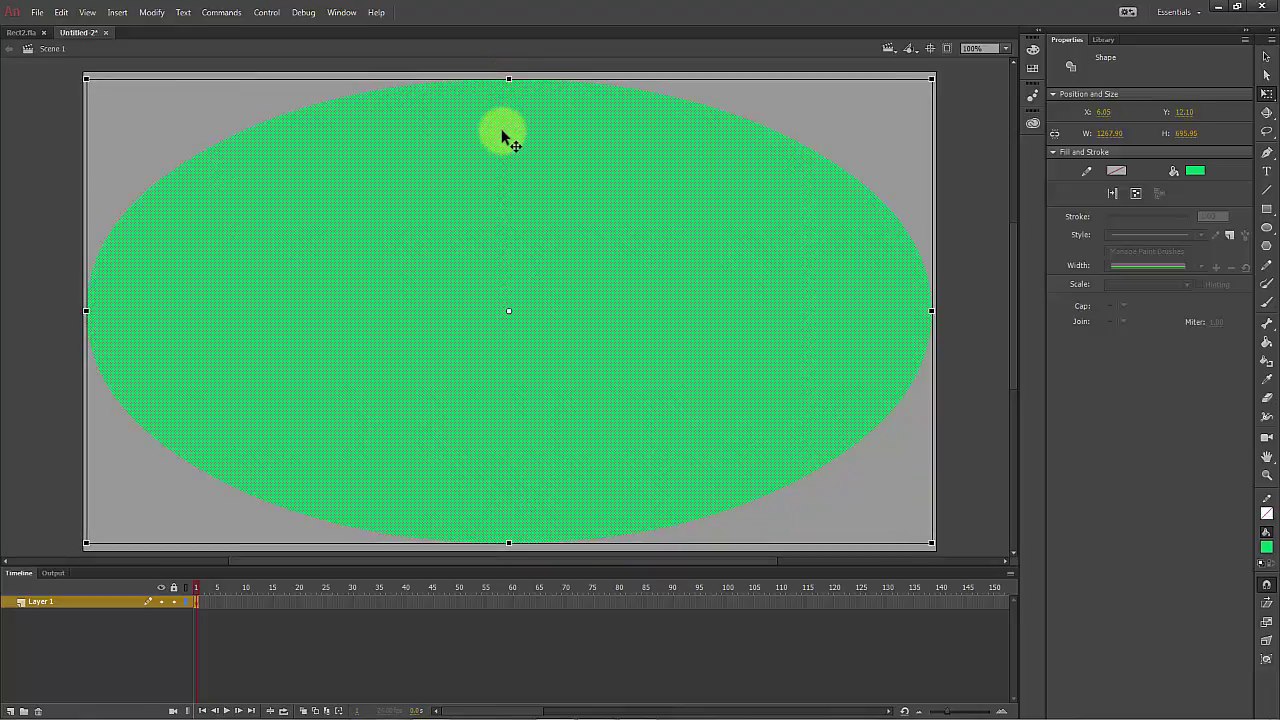
# Step: Change the oval's fill color to dark navy blue
pyautogui.click(1196, 172)
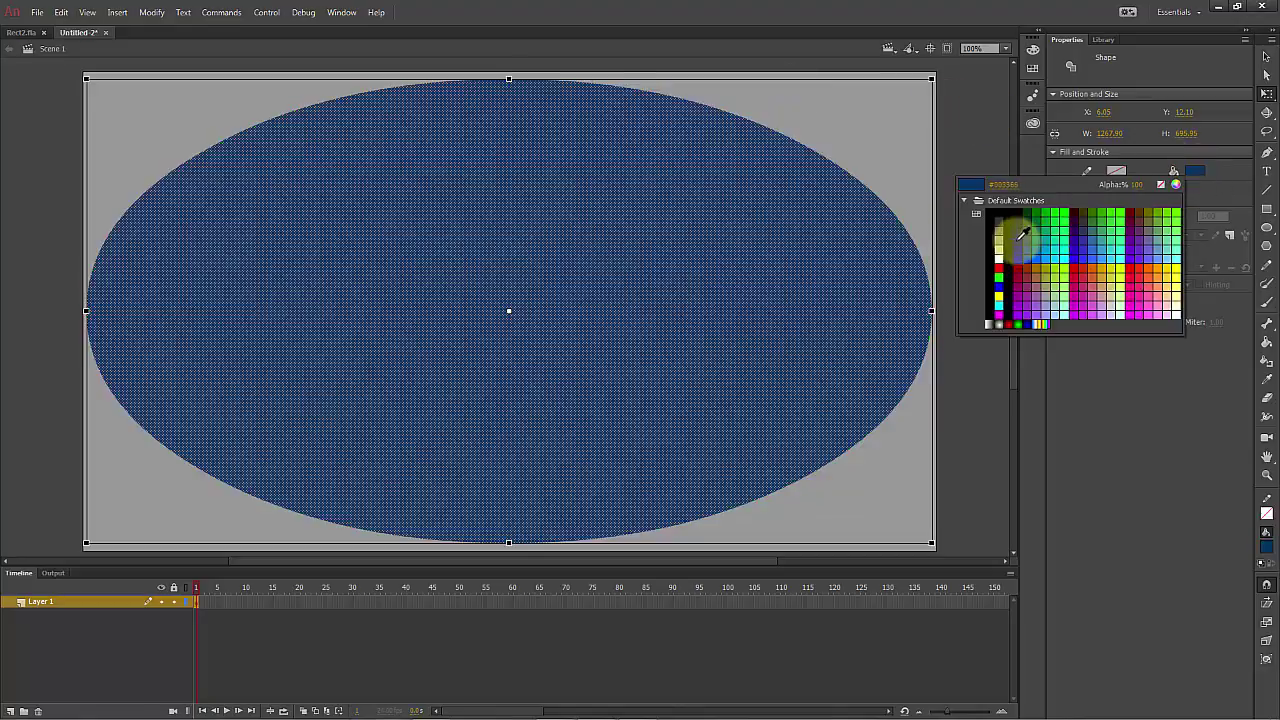
pyautogui.click(1022, 227)
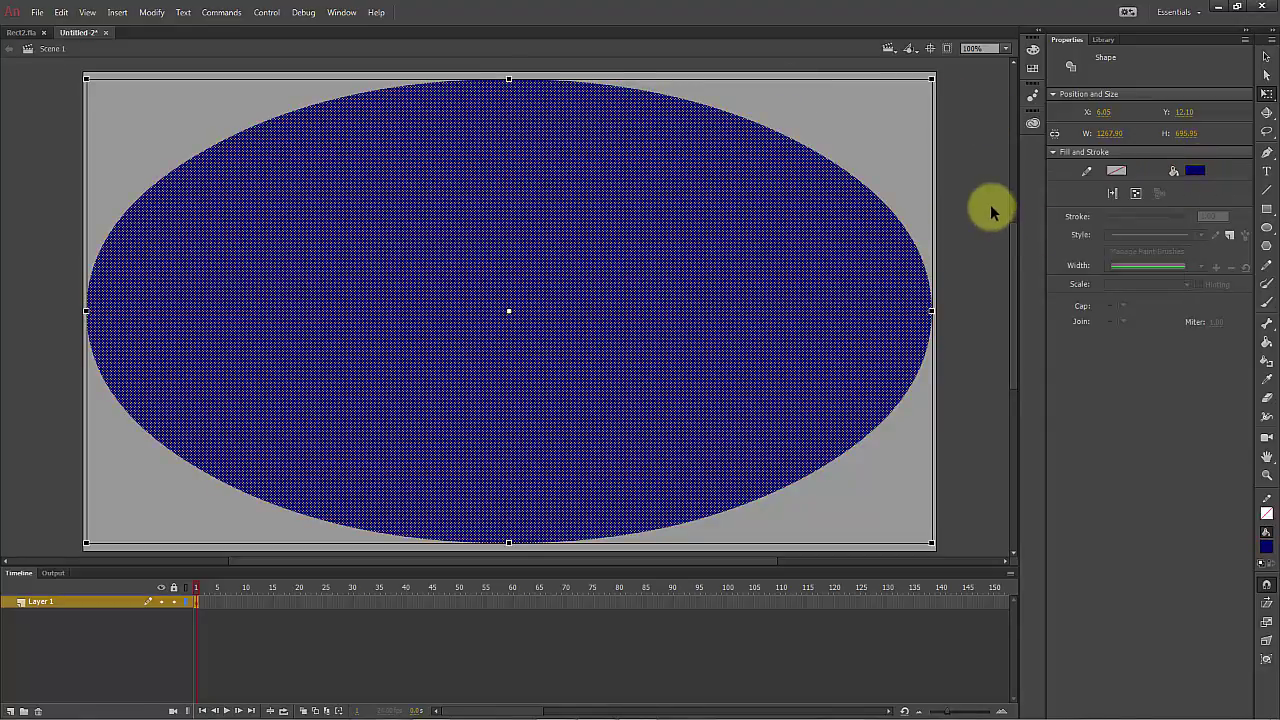
pyautogui.click(990, 204)
pyautogui.click(780, 223)
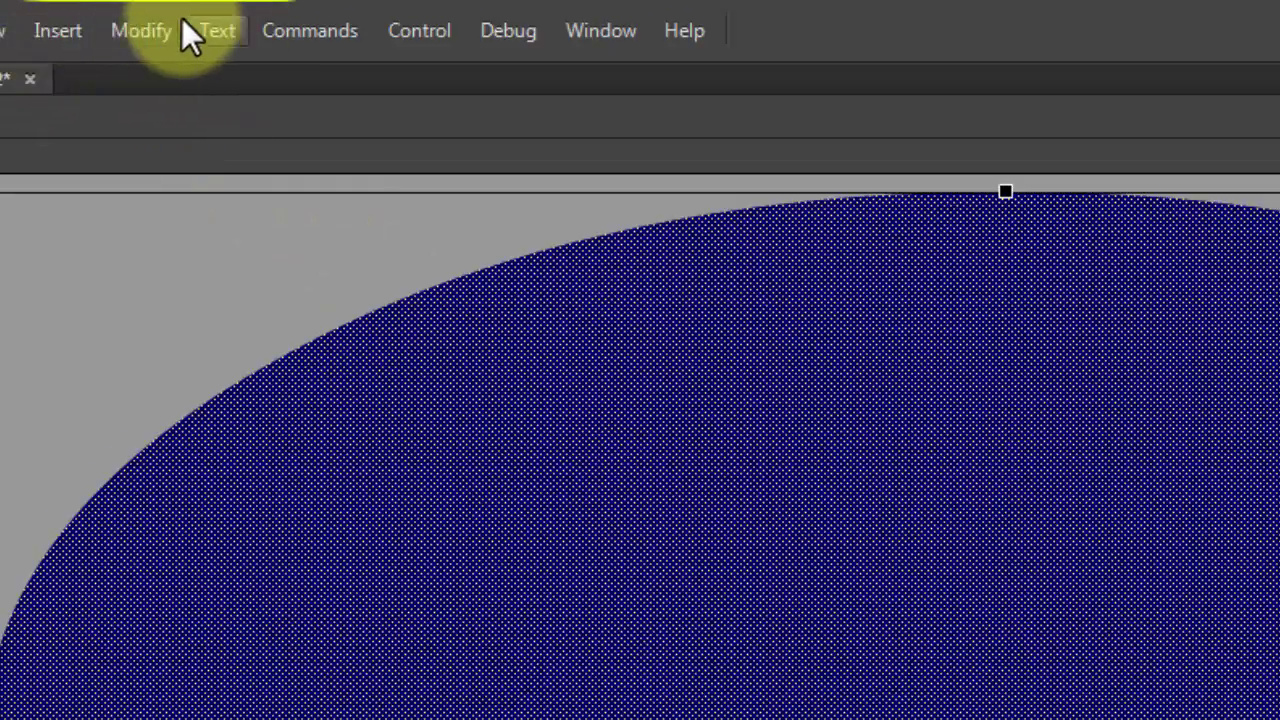
# Step: Convert the oval to a movie clip symbol named myOval with Export for ActionScript, and name its instance _shape
pyautogui.click(145, 29)
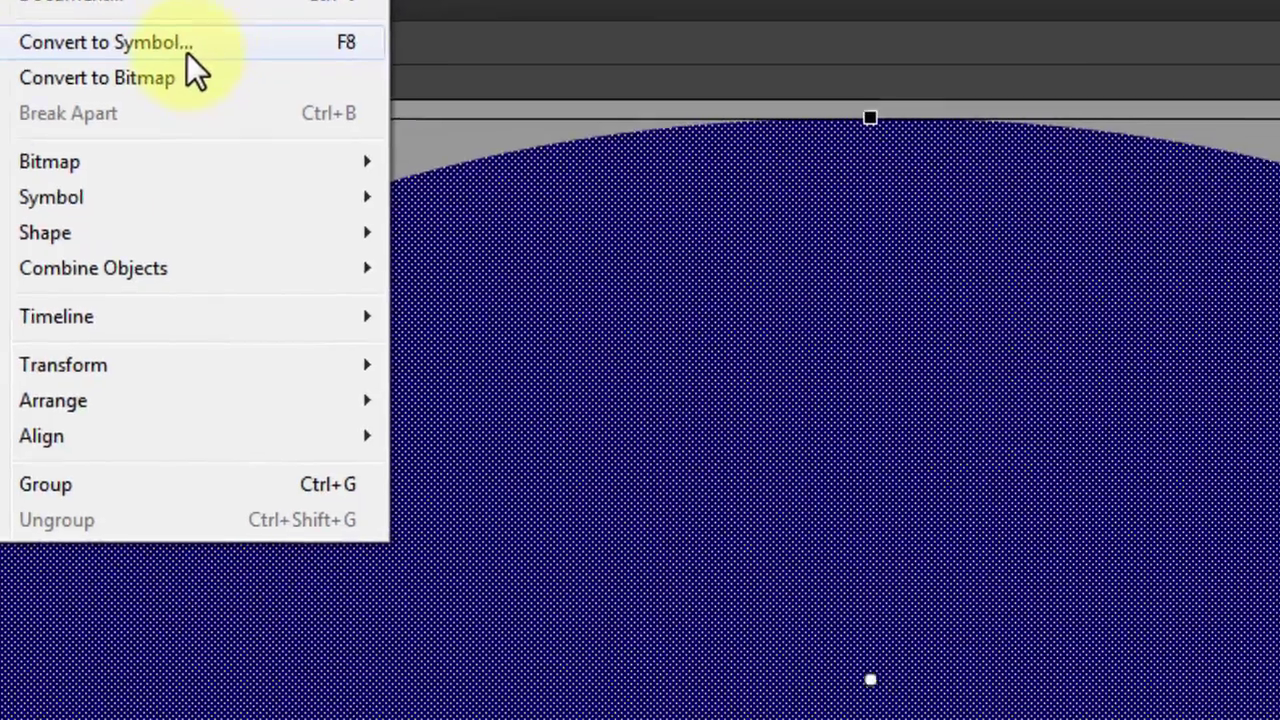
pyautogui.click(337, 125)
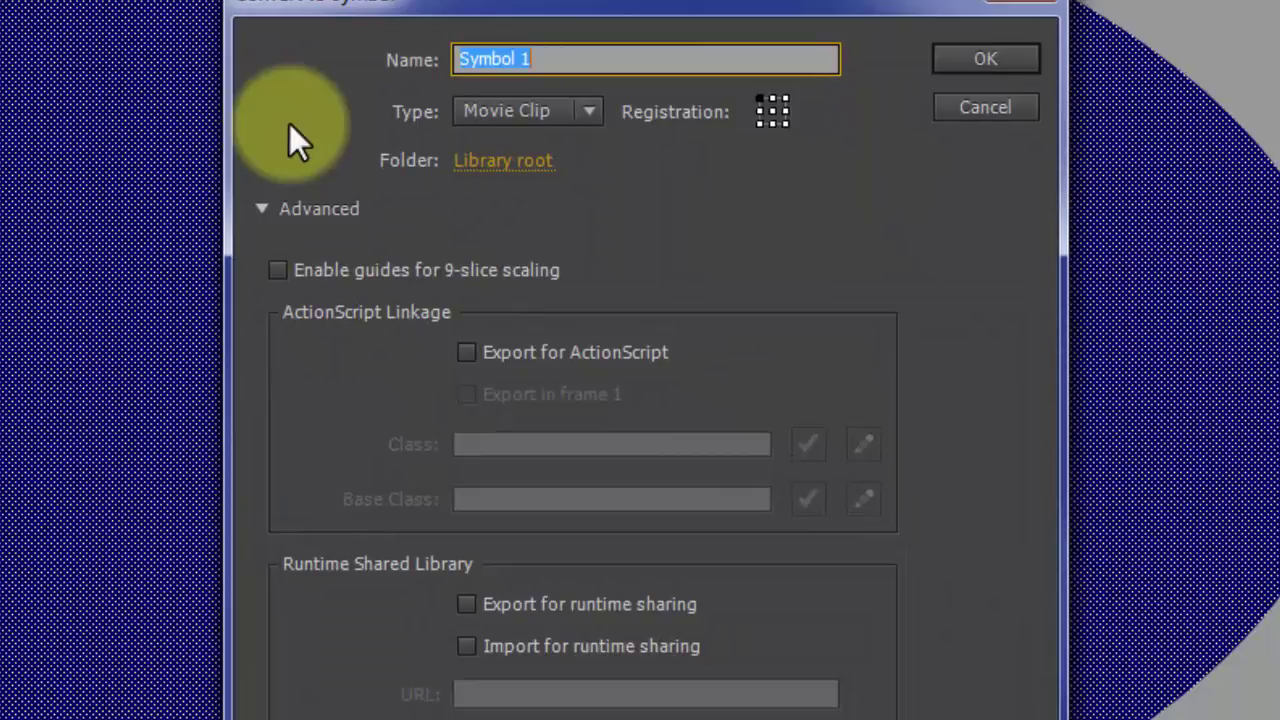
pyautogui.write('my')
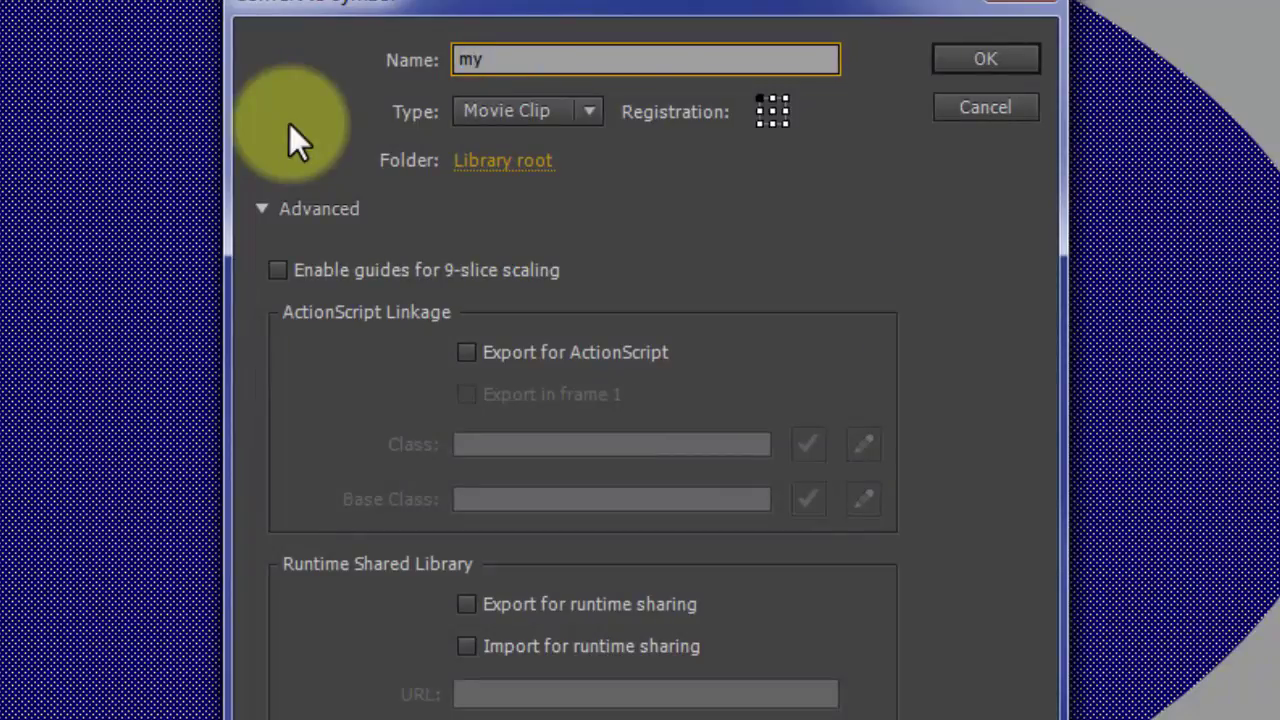
pyautogui.write('Oval')
pyautogui.click(466, 352)
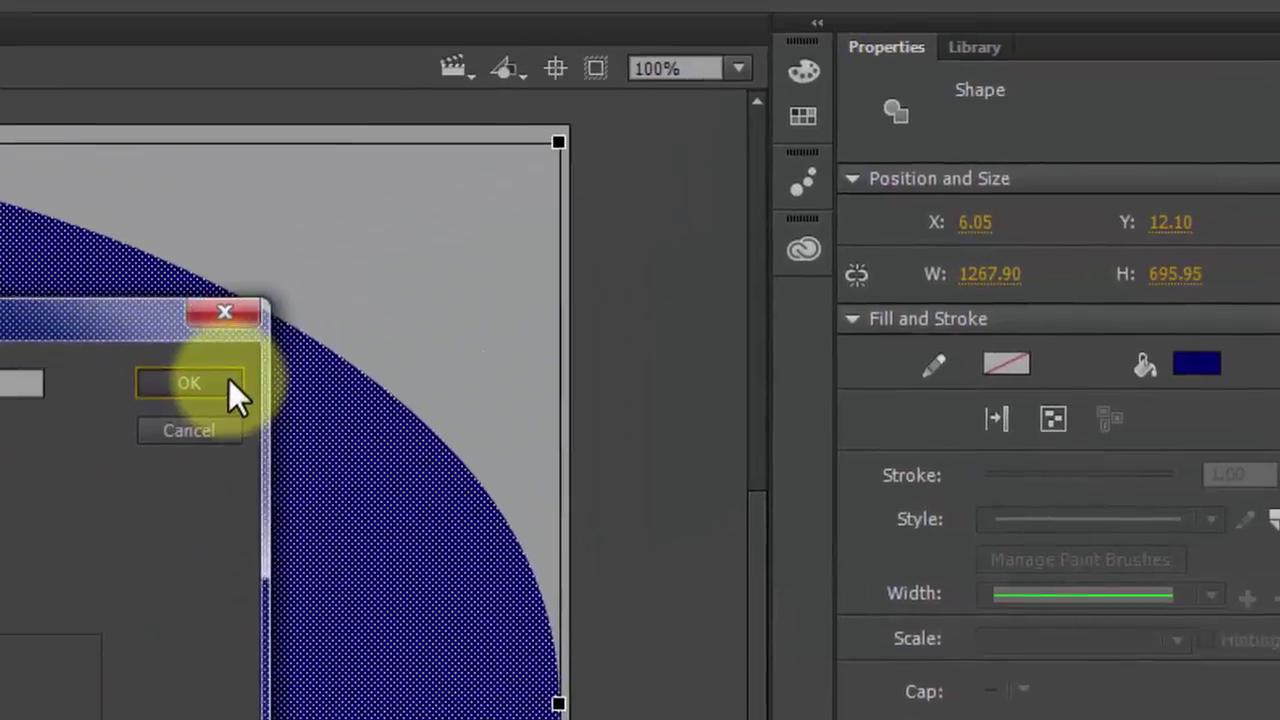
pyautogui.click(985, 58)
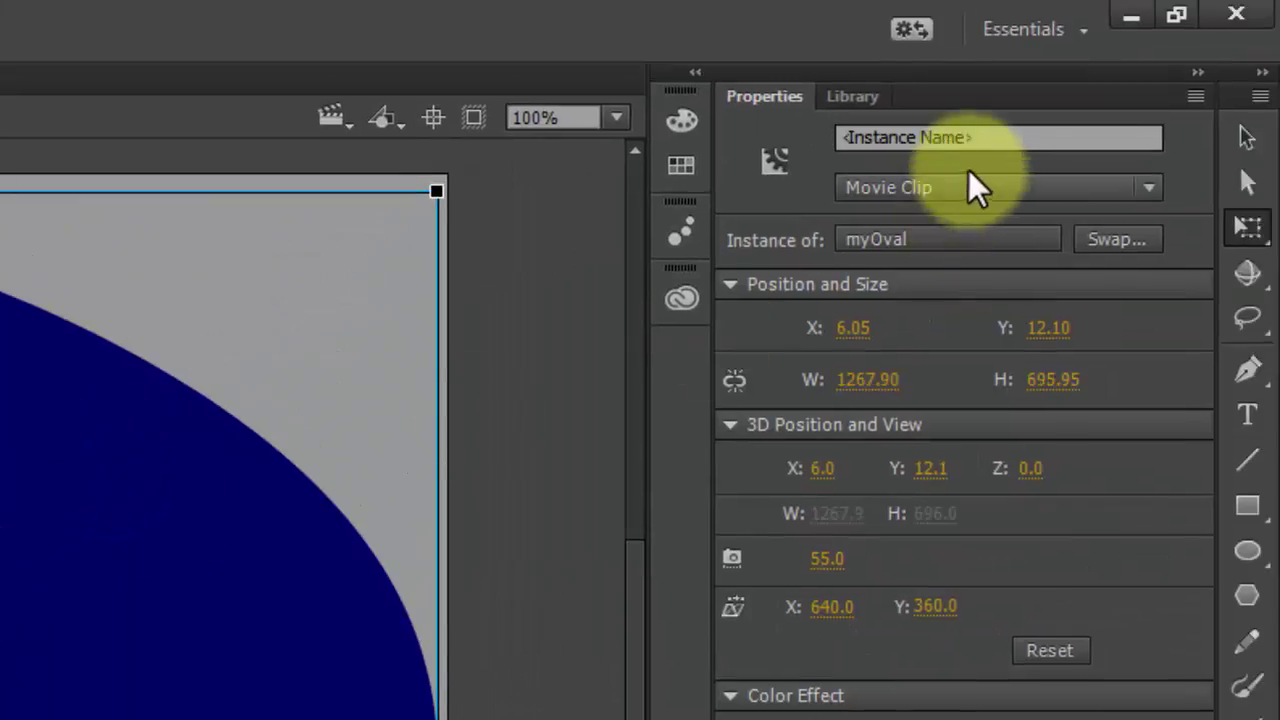
pyautogui.click(968, 137)
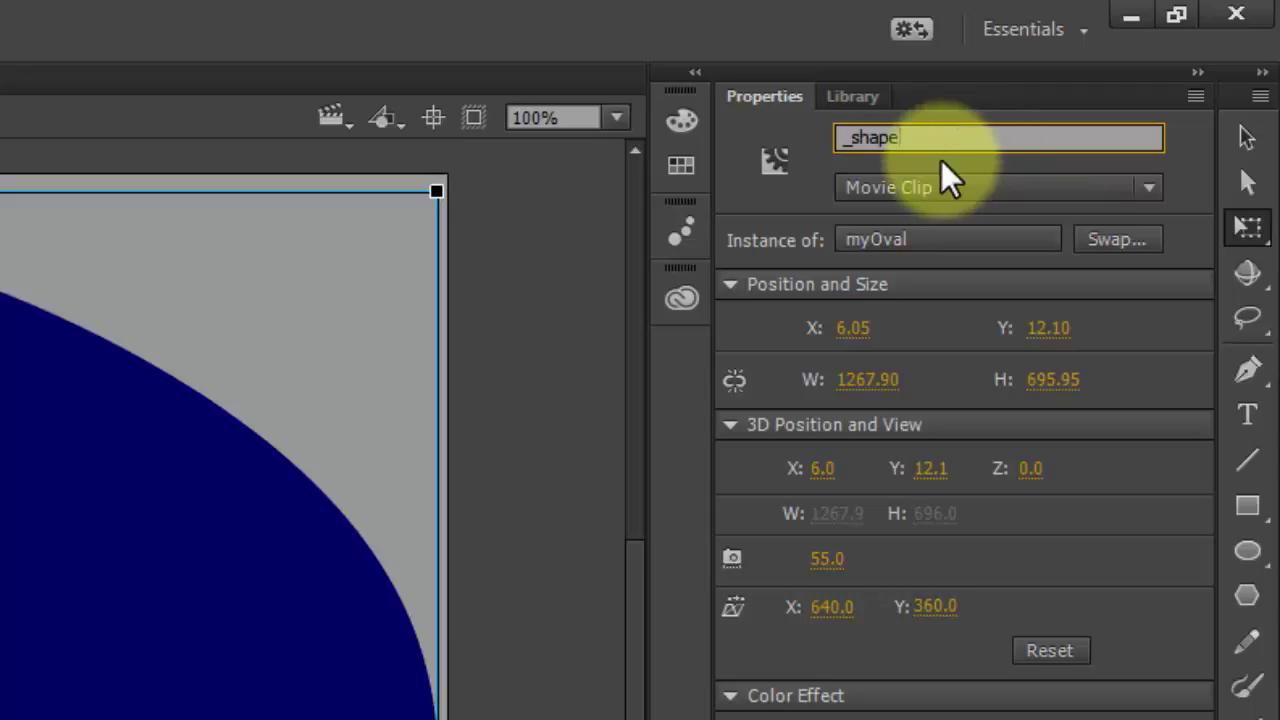
pyautogui.press('Return')
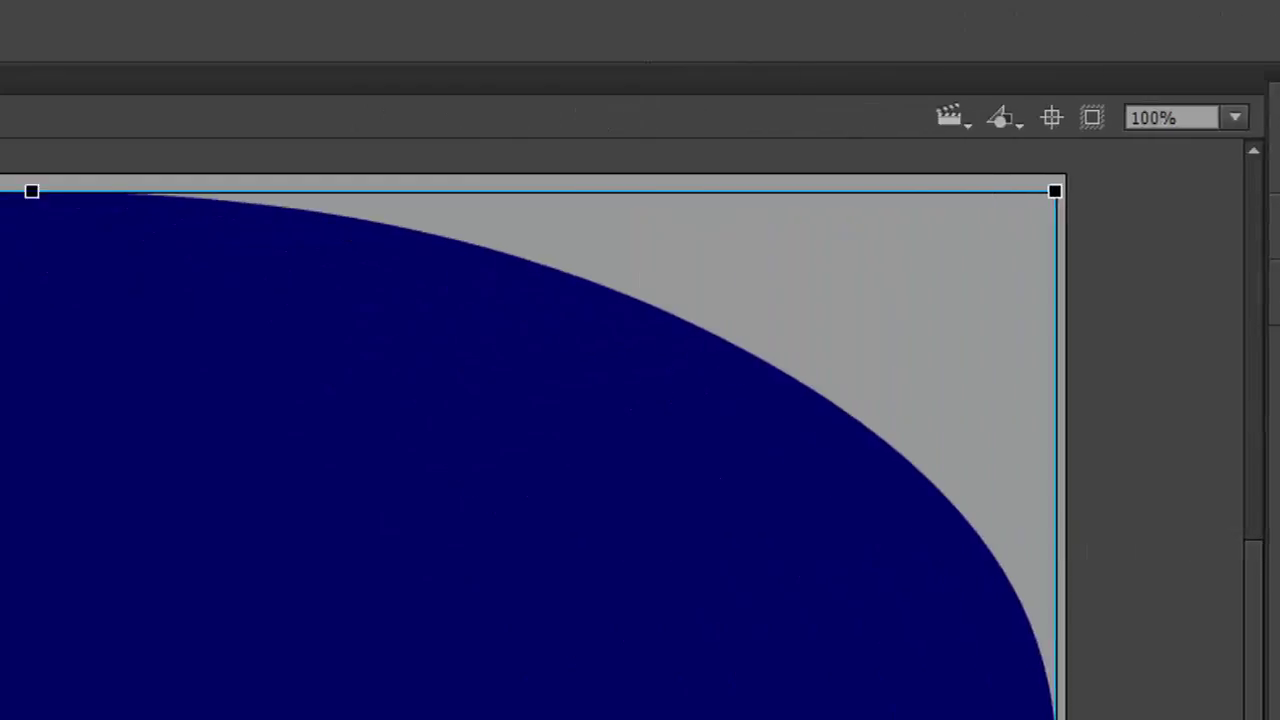
# Step: Convert the oval clip to a movie clip symbol named myoutline with Export for ActionScript, and name its instance outline1
pyautogui.click(94, 29)
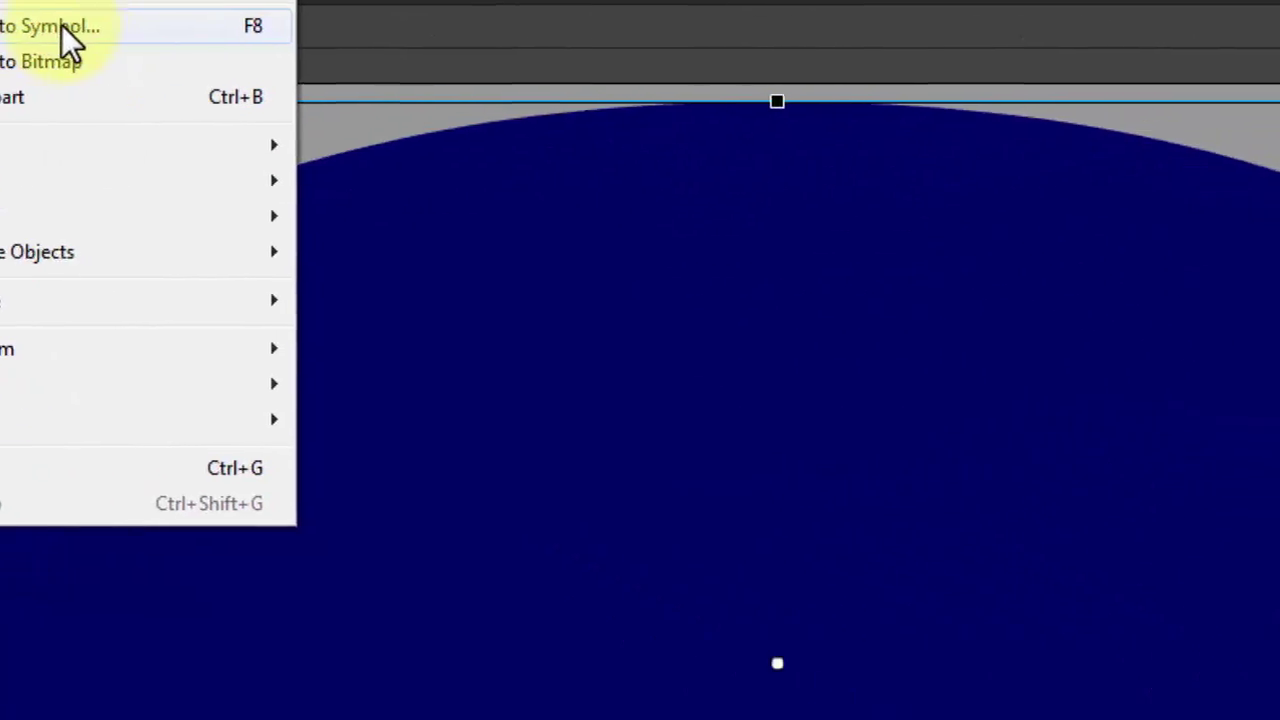
pyautogui.click(61, 25)
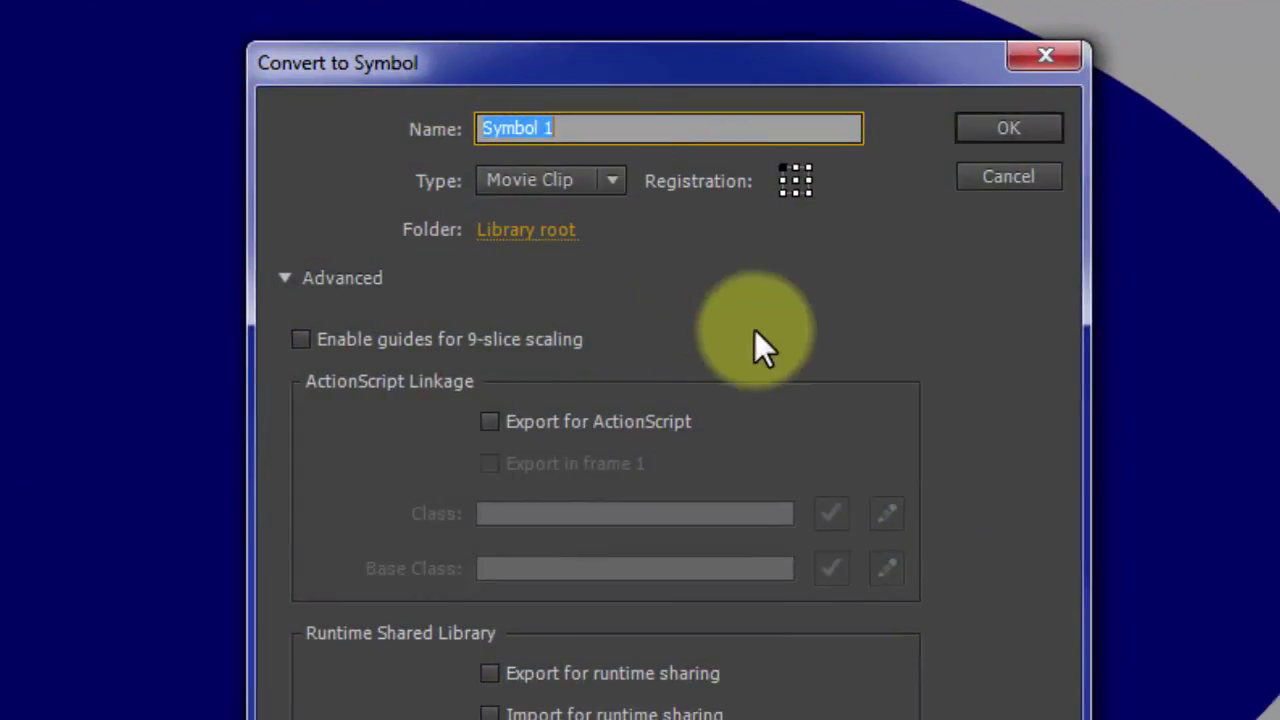
pyautogui.write('myoutline')
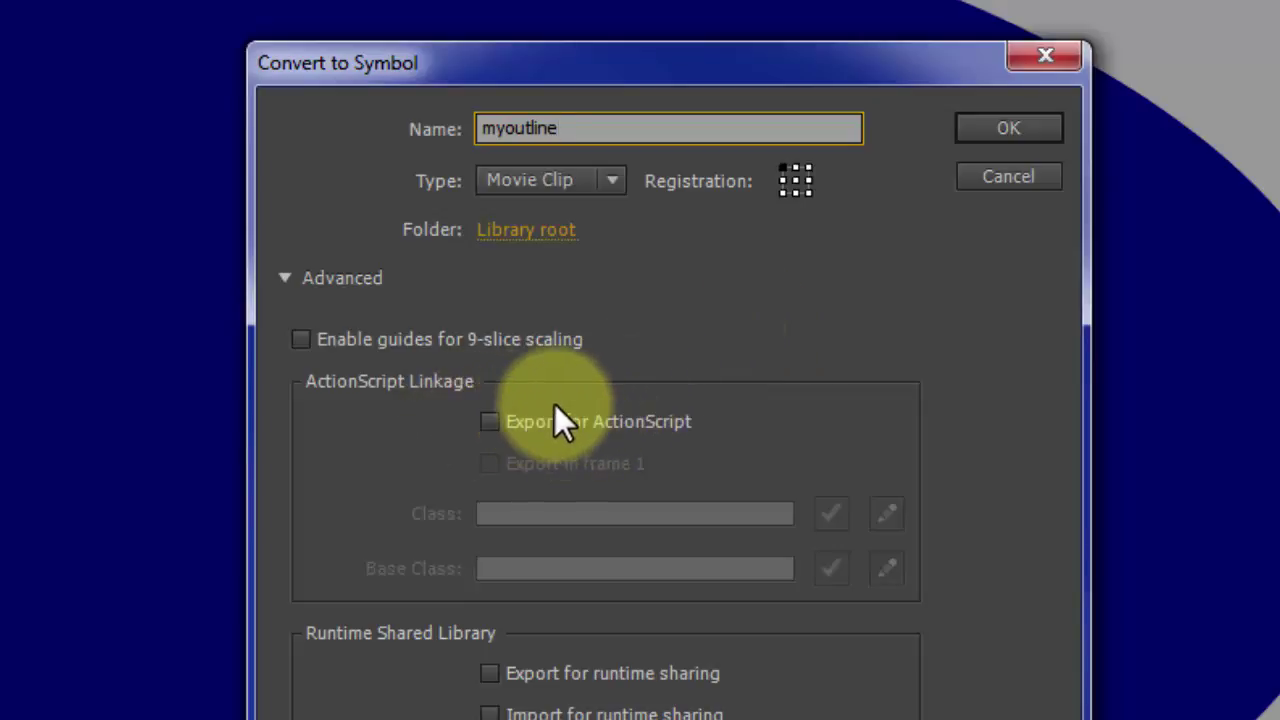
pyautogui.click(489, 421)
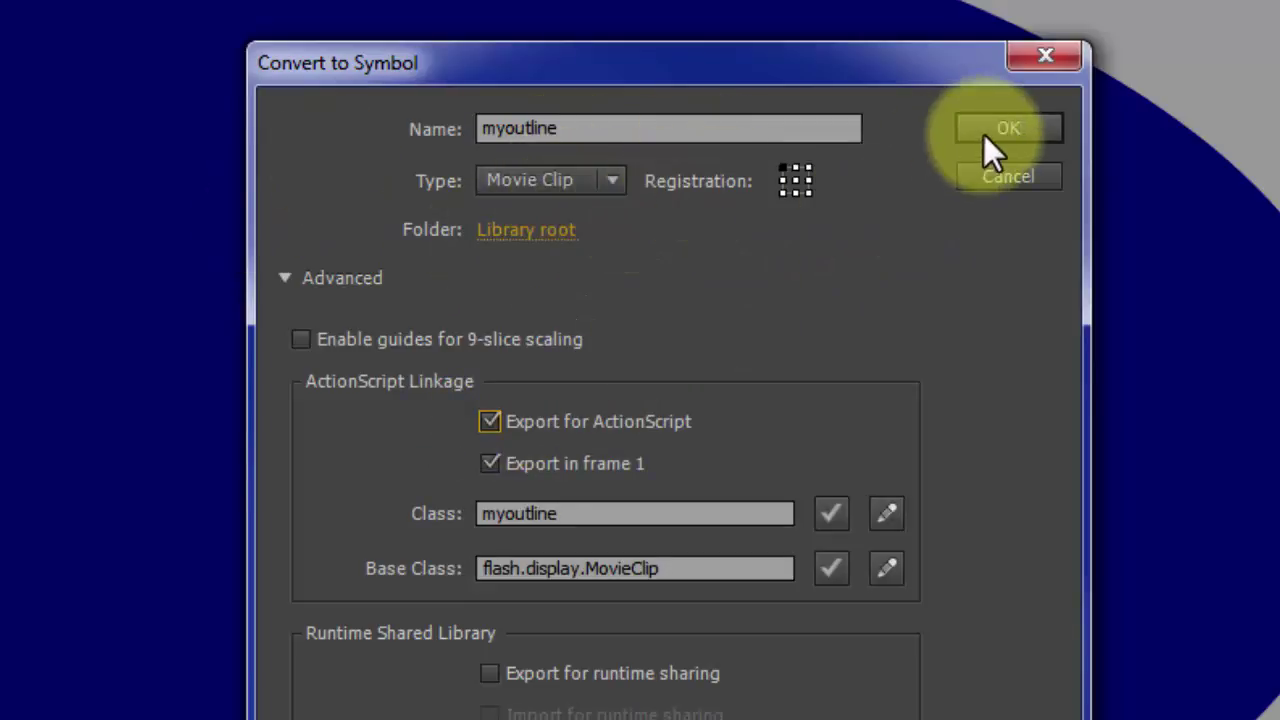
pyautogui.click(1029, 128)
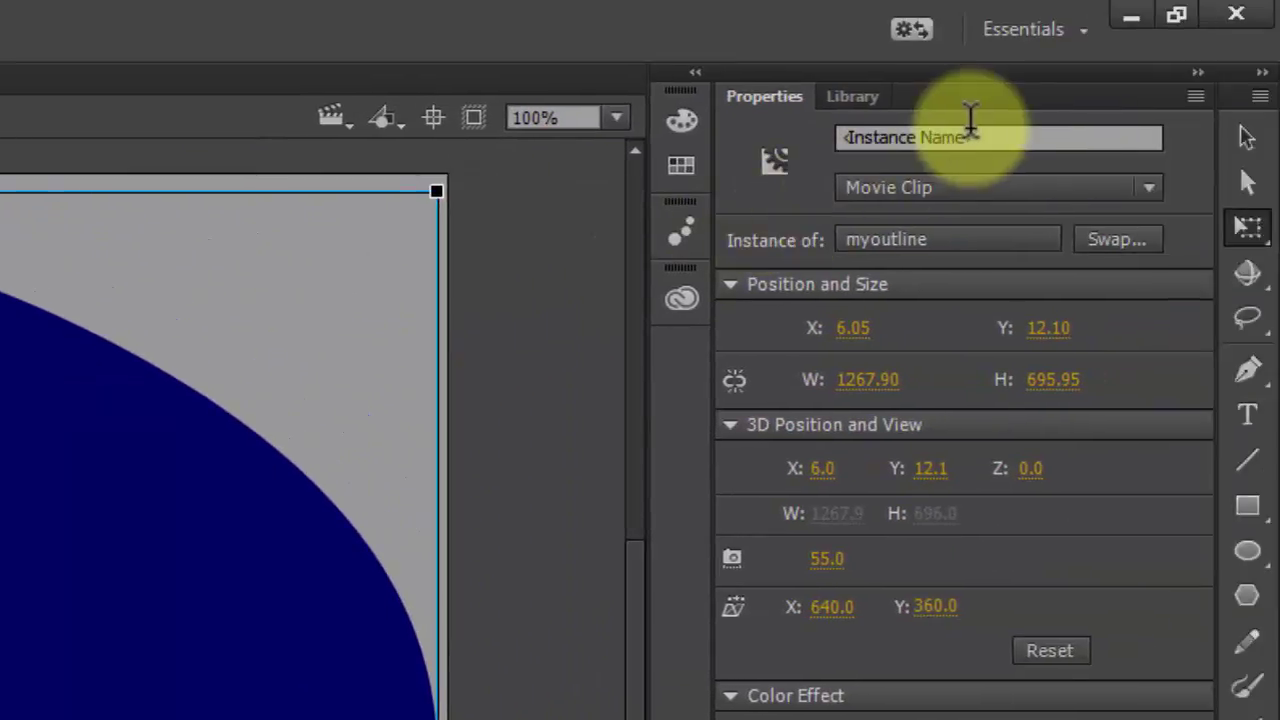
pyautogui.click(970, 135)
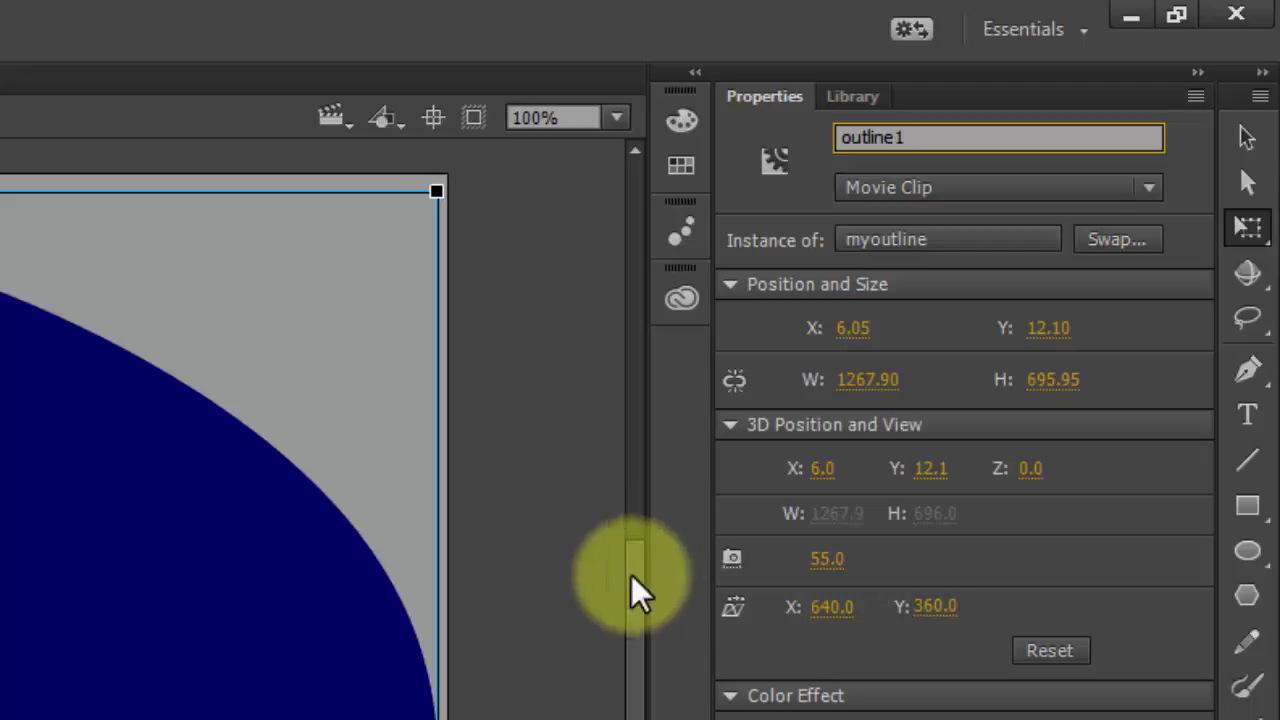
pyautogui.press('Return')
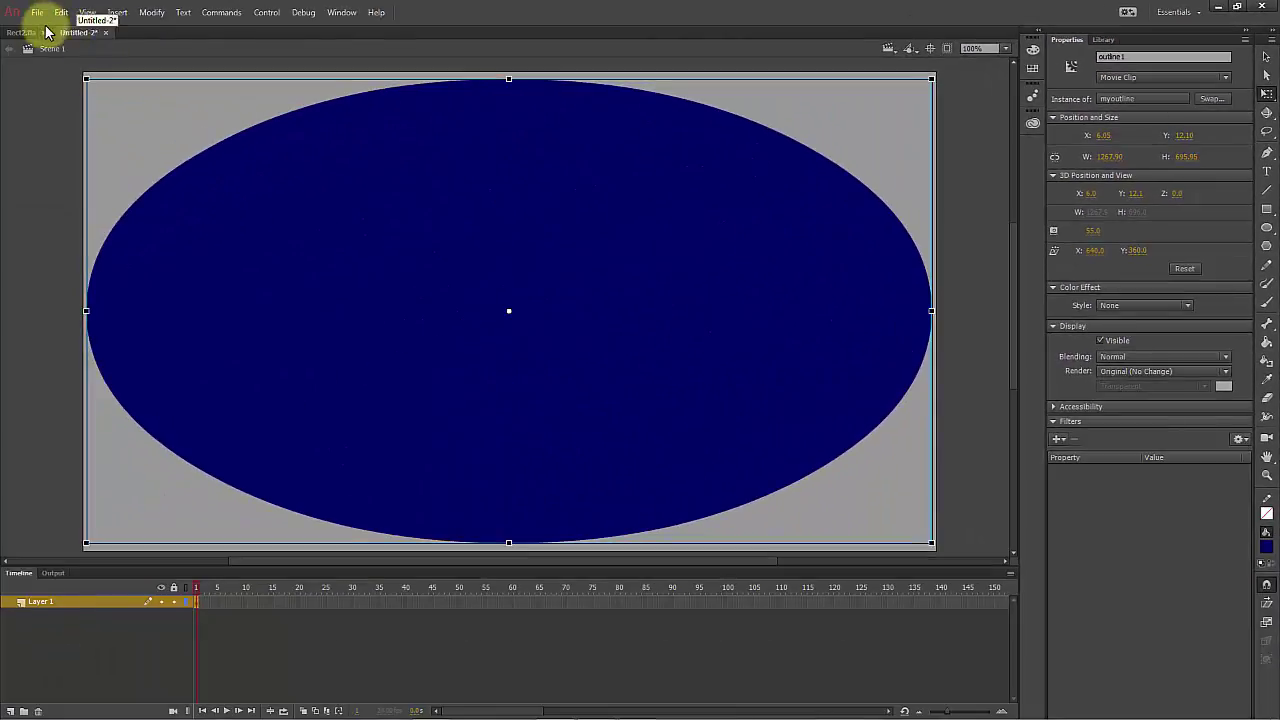
# Step: Save the document as Oval in Animate Document (*.fla) format in the _Work Folder 37 folder
pyautogui.click(36, 12)
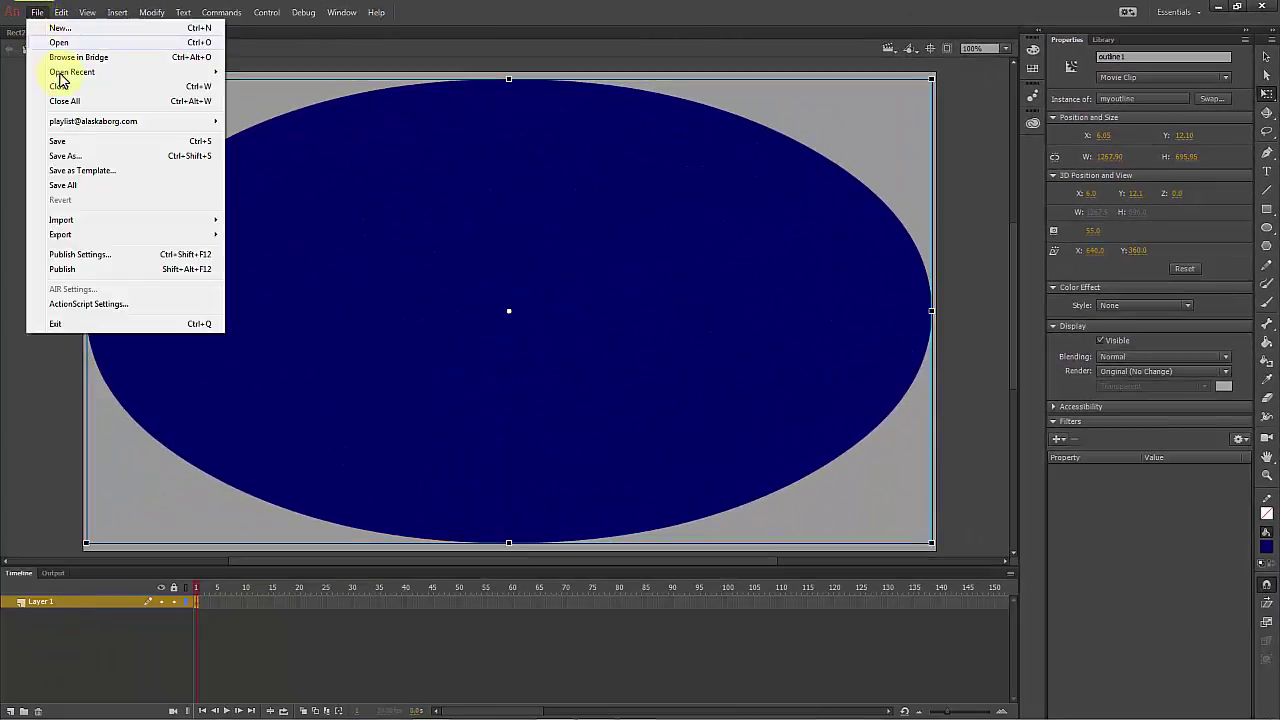
pyautogui.click(83, 146)
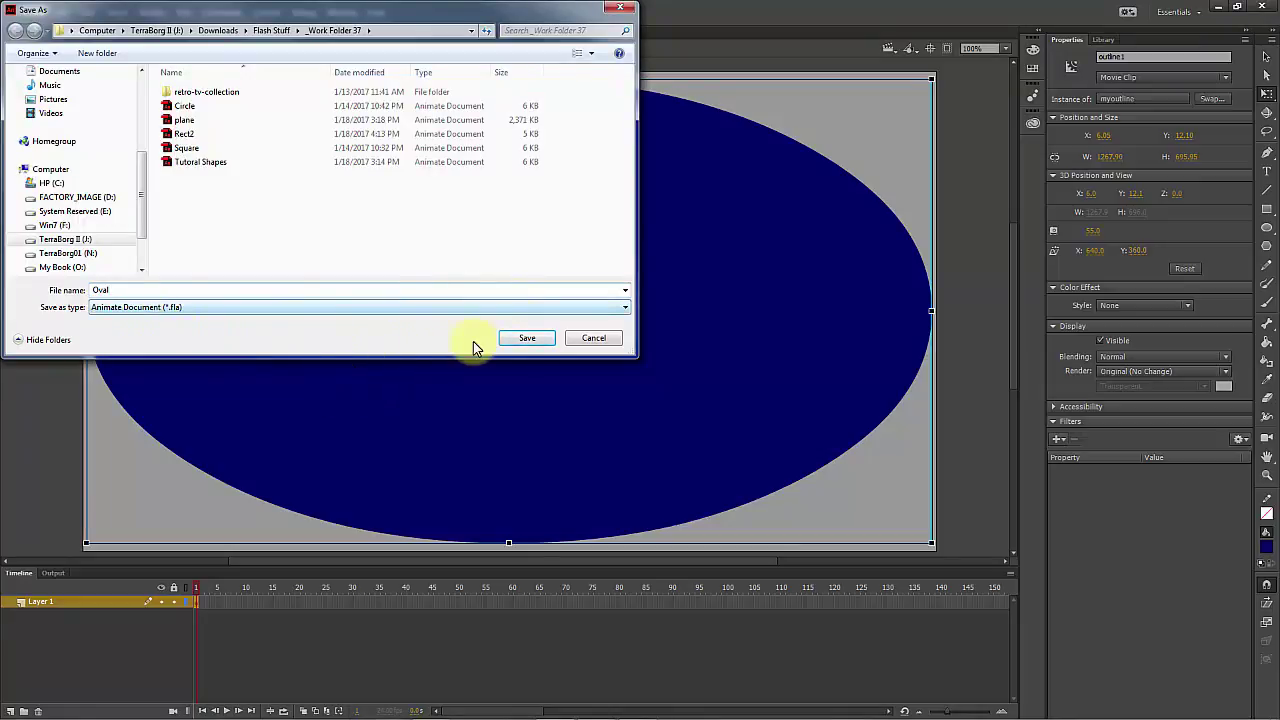
pyautogui.click(527, 339)
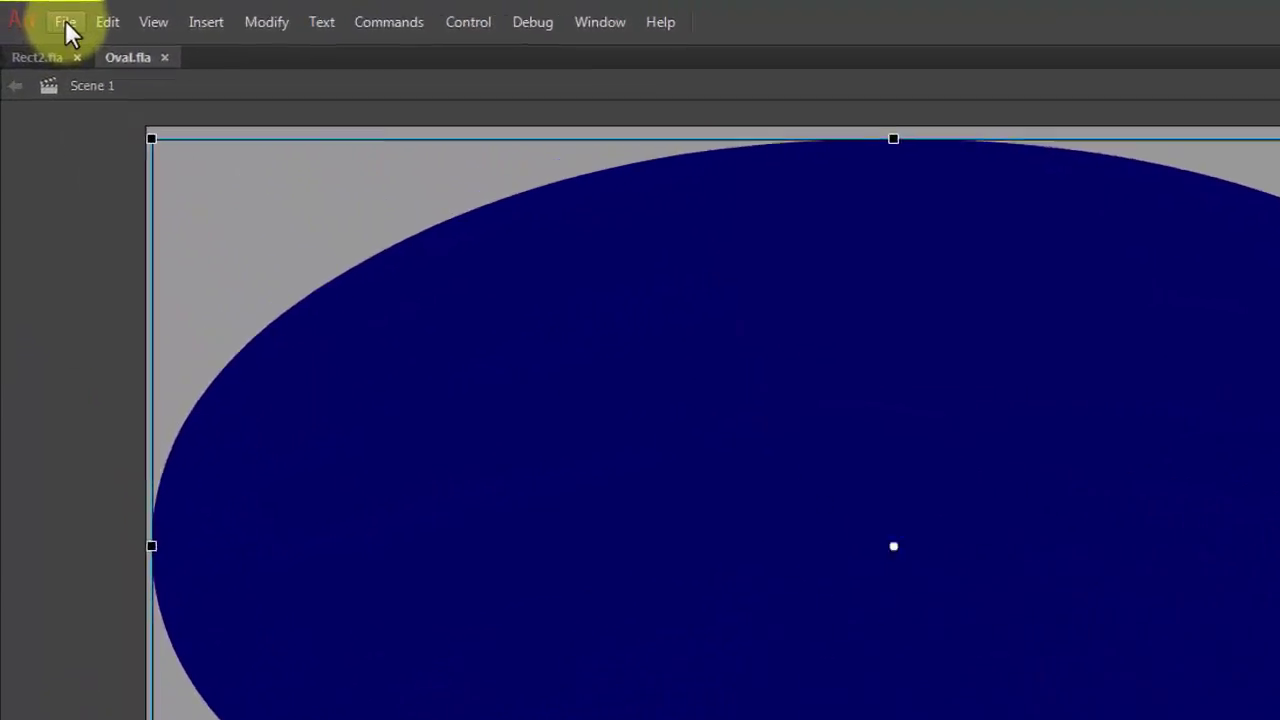
# Step: Export the movie as an SWF file named Oval into the _Convert2VFS folder
pyautogui.click(32, 15)
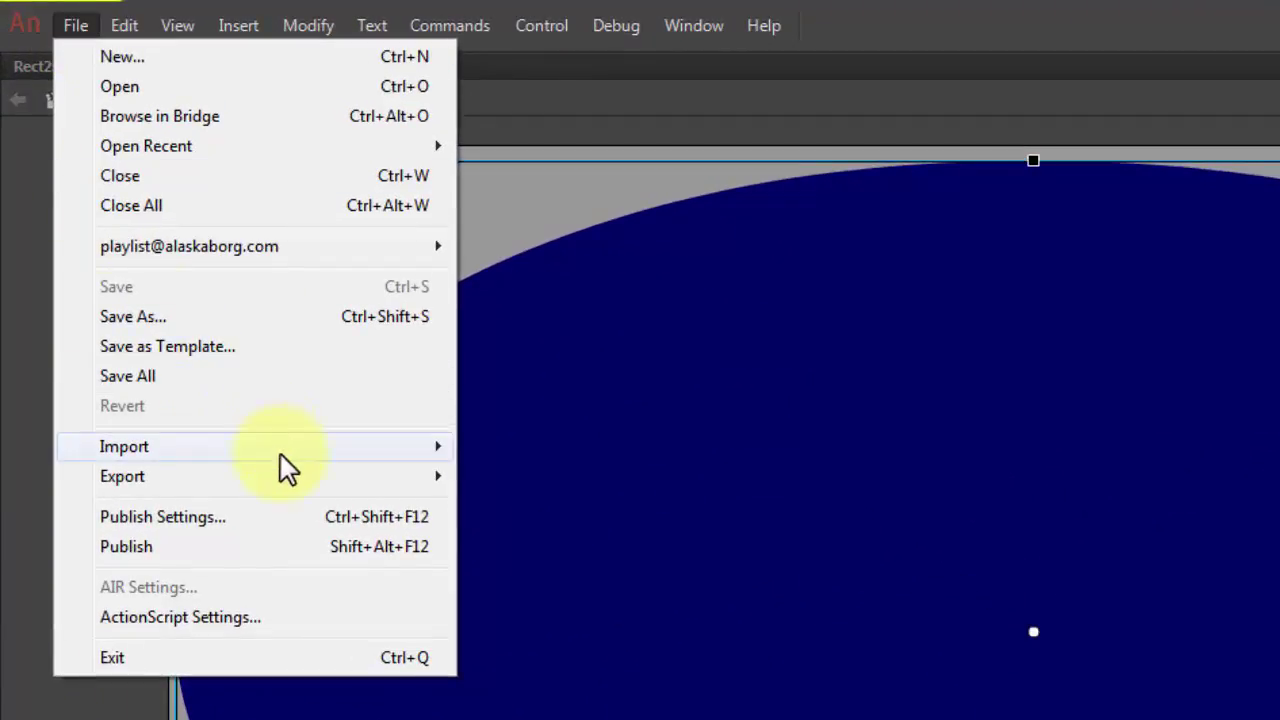
pyautogui.moveTo(310, 490)
pyautogui.click(594, 537)
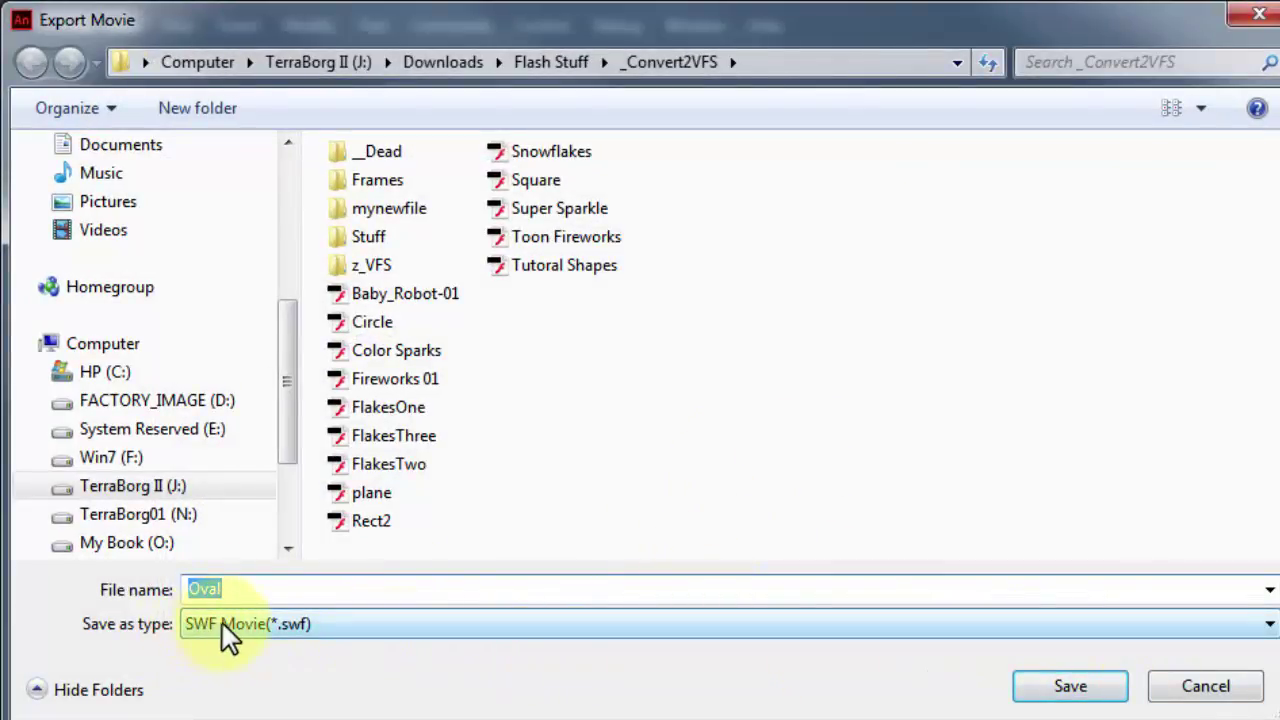
pyautogui.click(1098, 688)
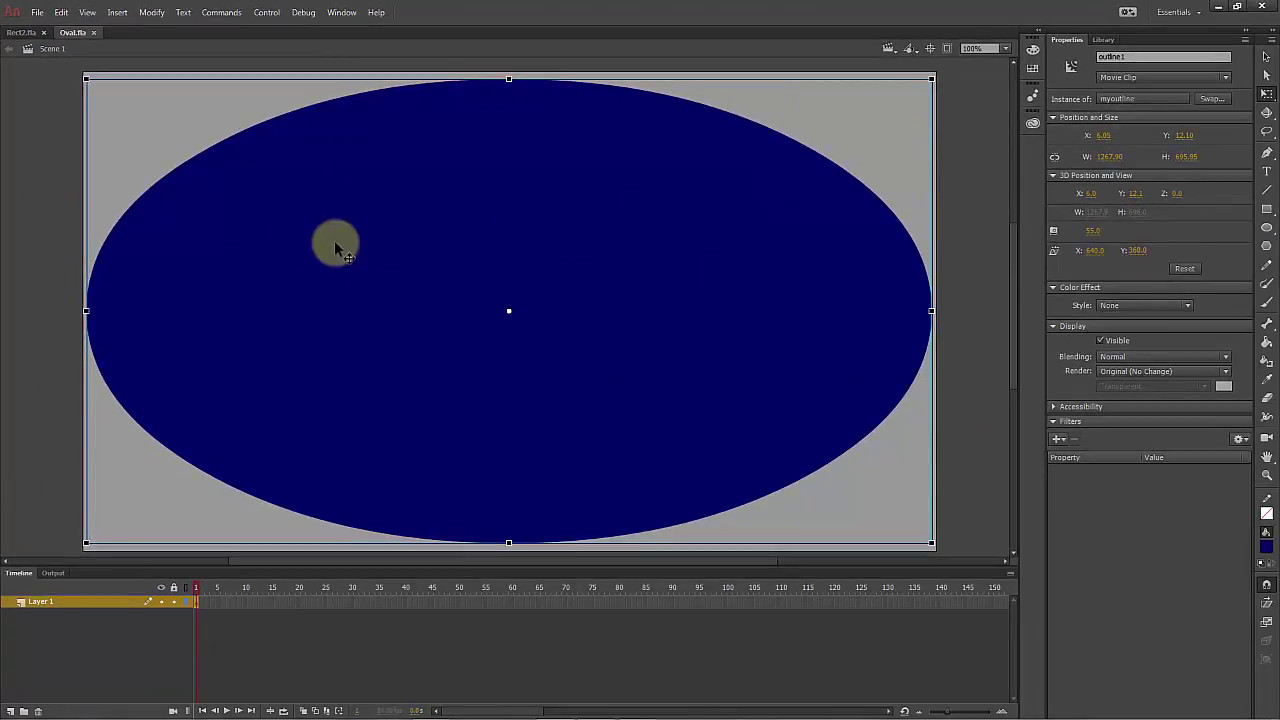
# Step: Switch to Explaindio and add the Oval SWF from _Convert2VFS to the scene canvas as a Flash animation
pyautogui.click(1220, 12)
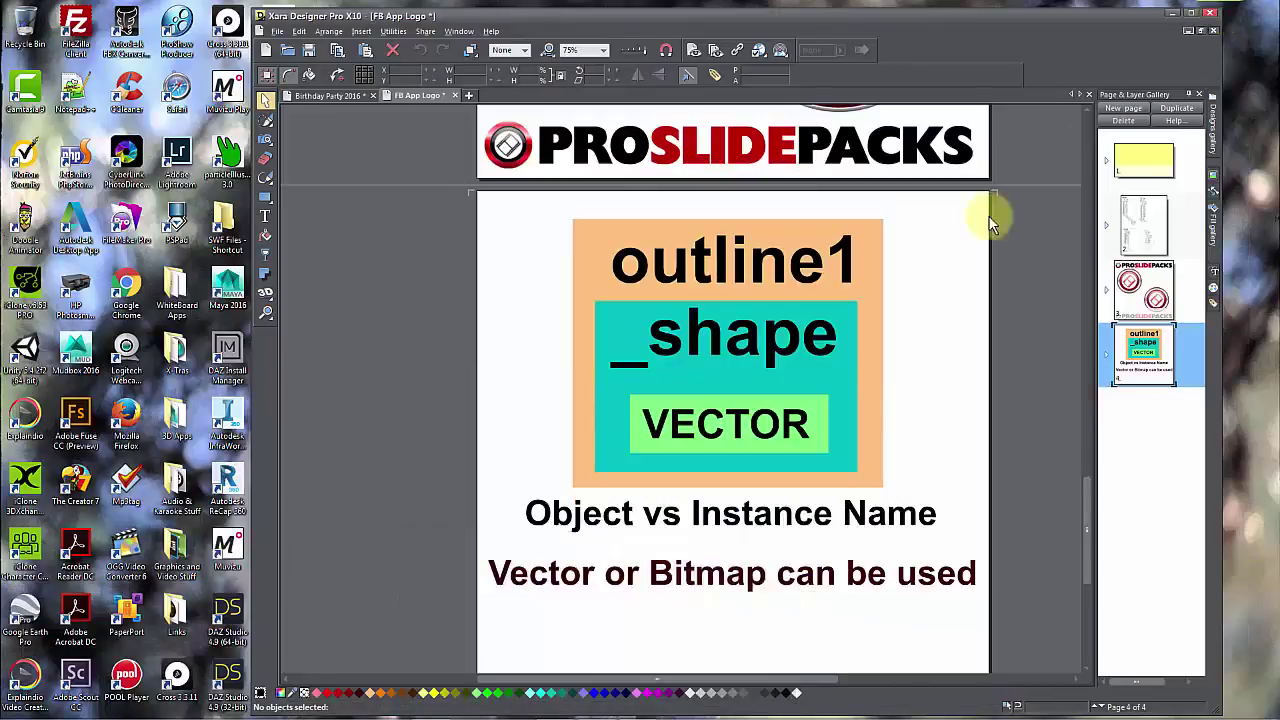
pyautogui.moveTo(370, 710)
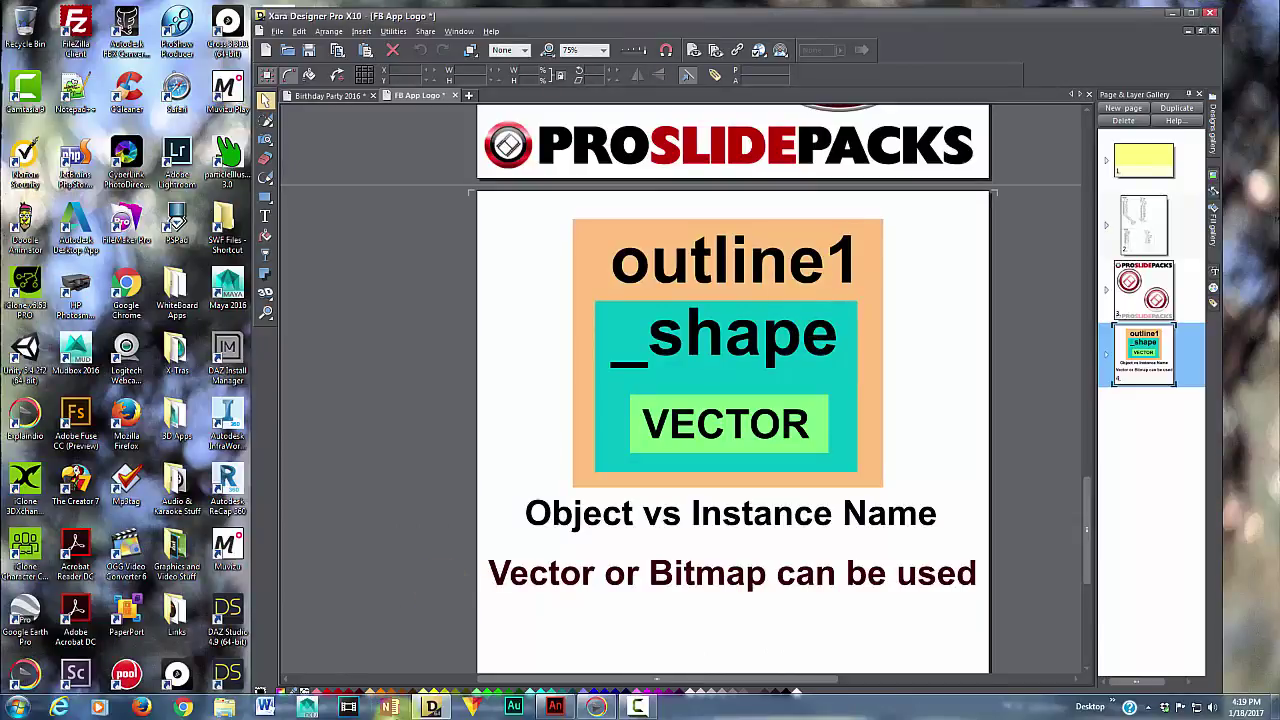
pyautogui.click(597, 708)
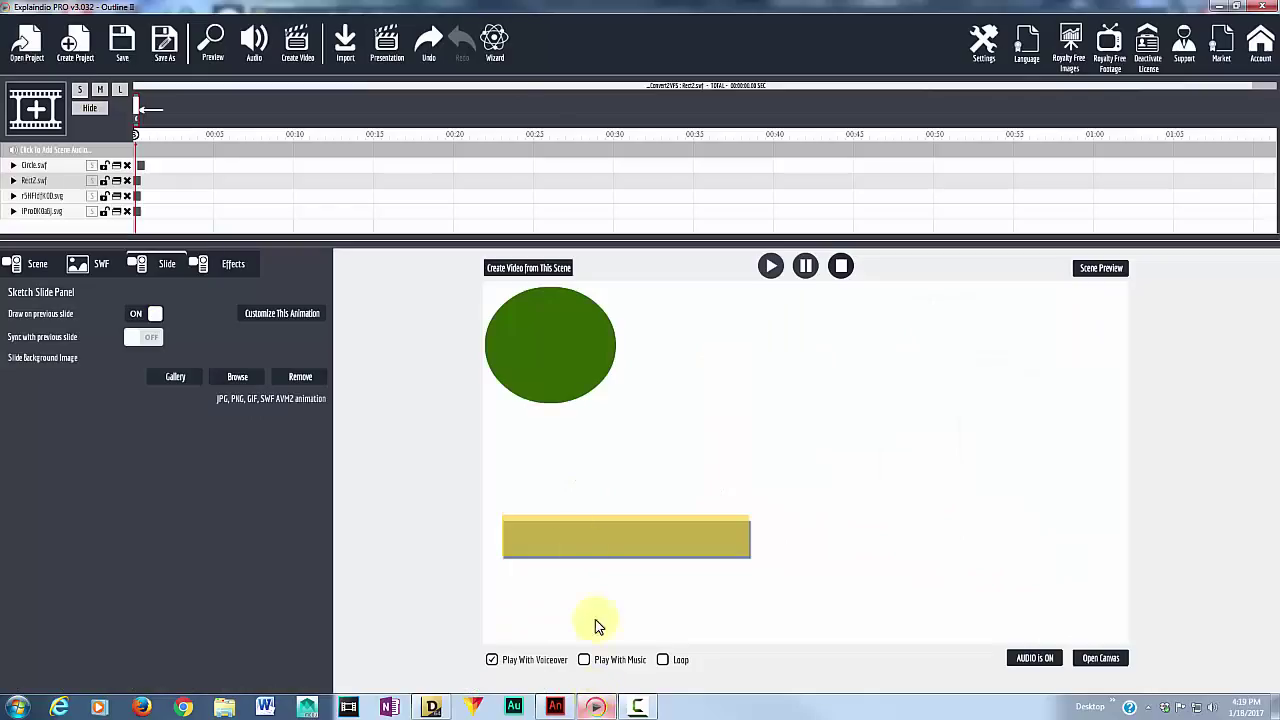
pyautogui.click(1100, 657)
pyautogui.click(440, 705)
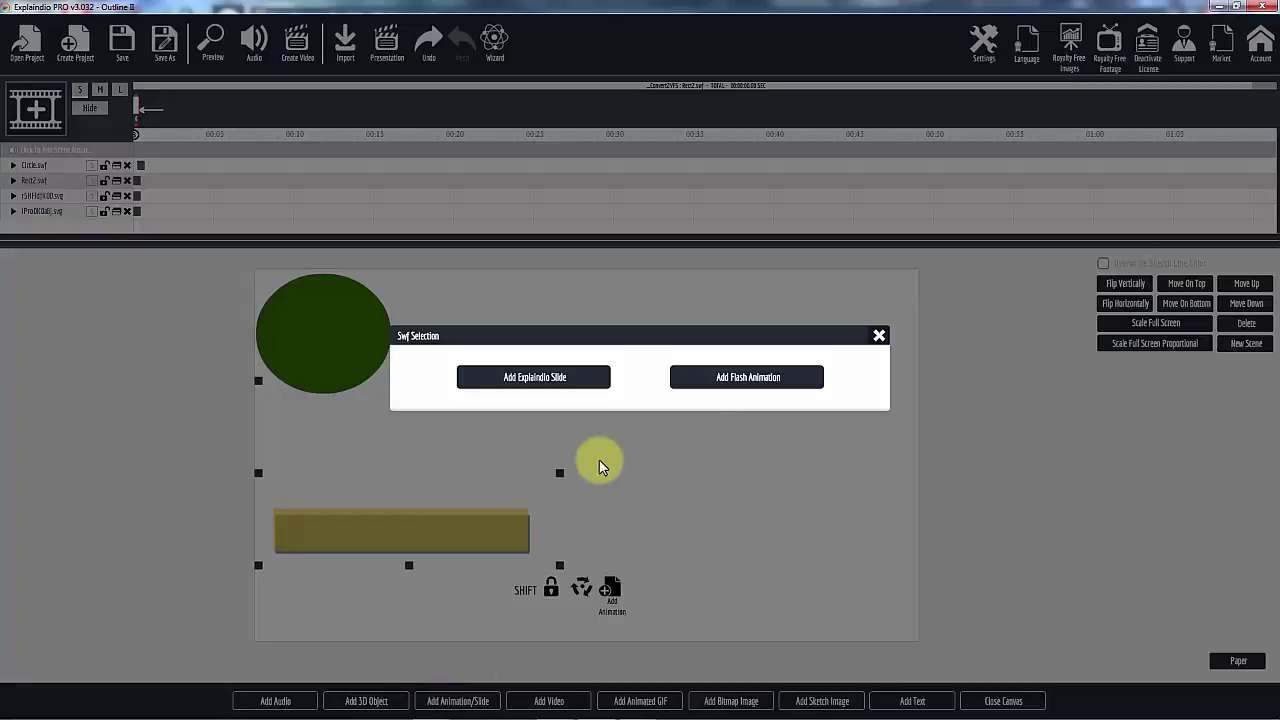
pyautogui.click(743, 378)
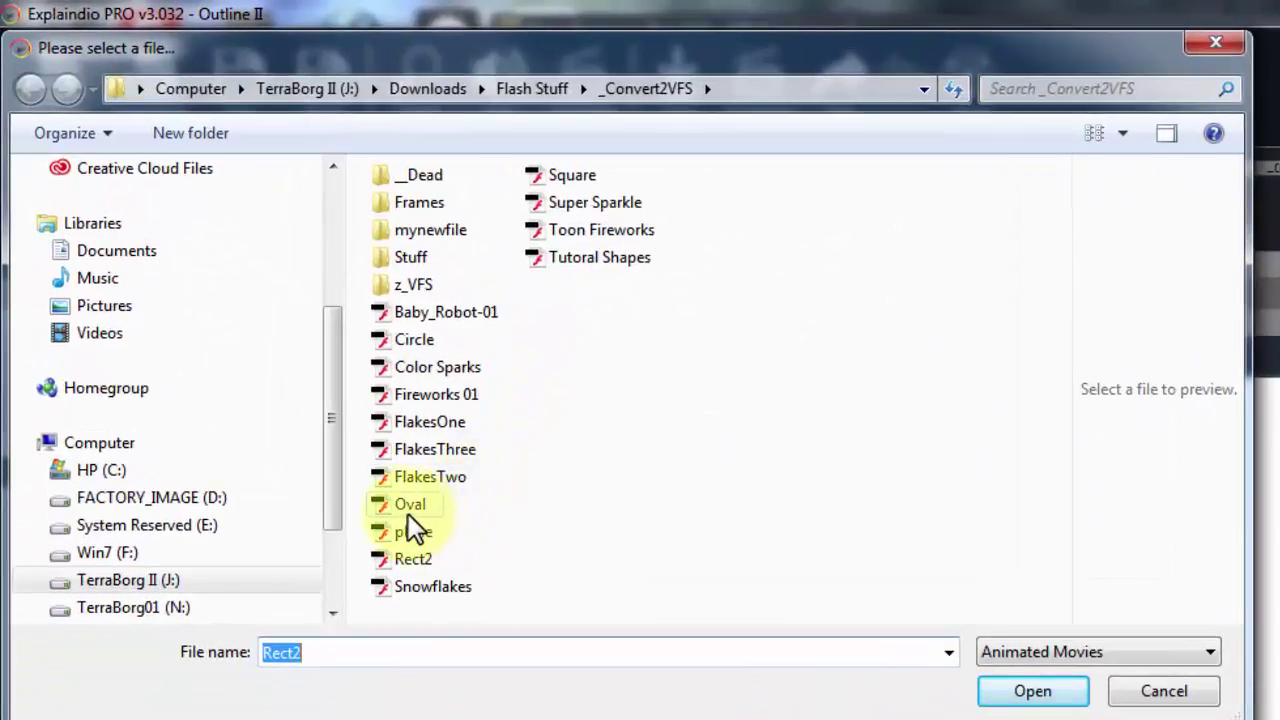
pyautogui.click(408, 514)
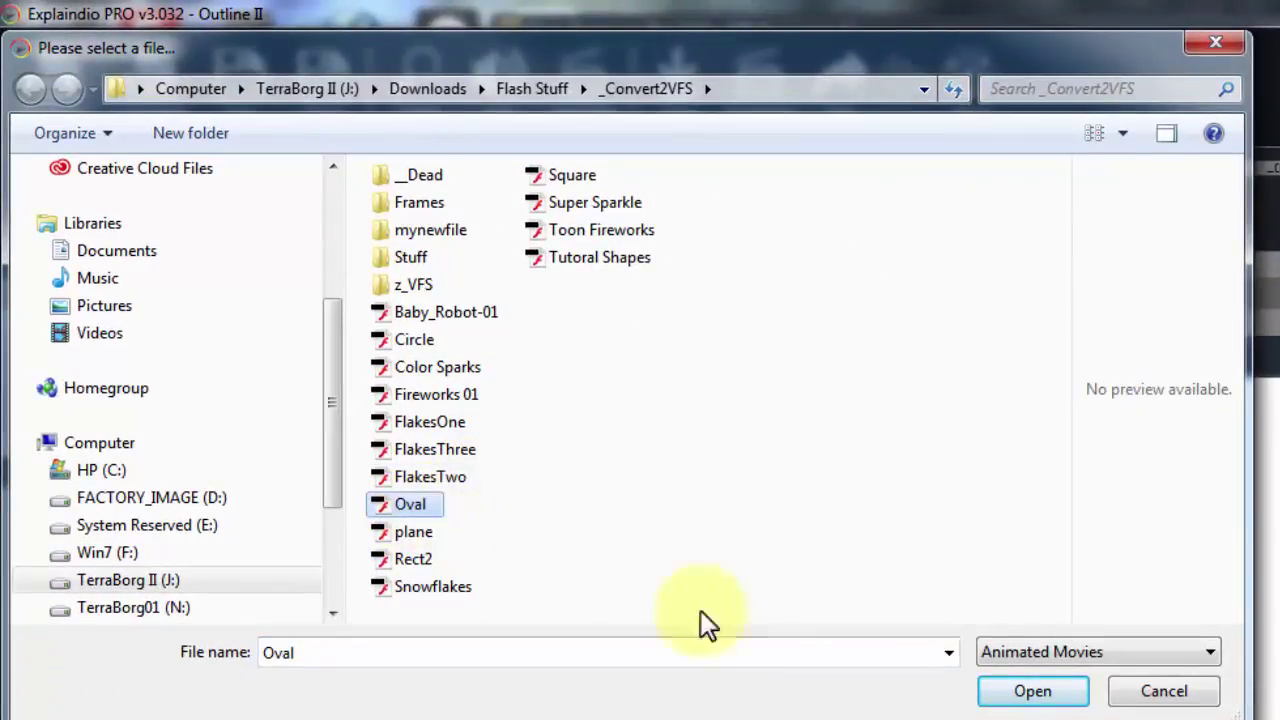
pyautogui.click(1033, 691)
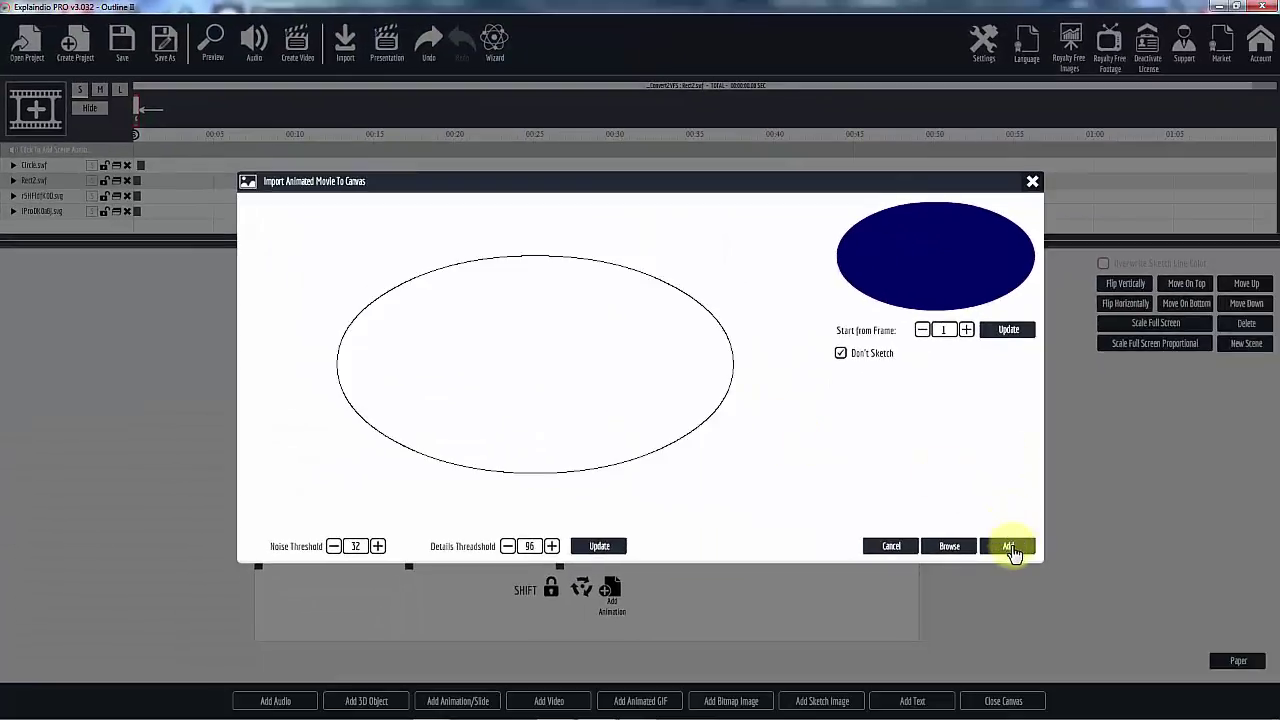
pyautogui.click(1008, 545)
# Step: Move the oval to the canvas's upper-right area, enlarge it, unlock its proportions and flatten it, and close the canvas
pyautogui.moveTo(568, 484); pyautogui.dragTo(737, 381)
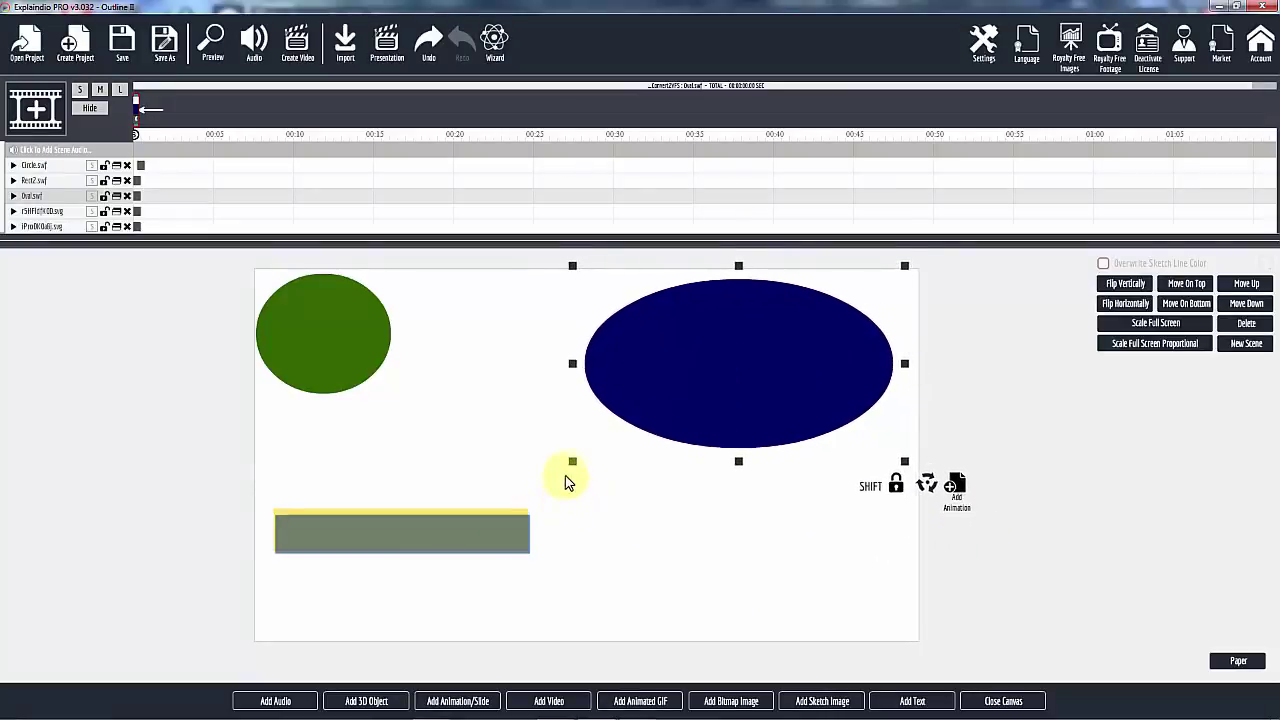
pyautogui.moveTo(573, 468); pyautogui.dragTo(503, 500)
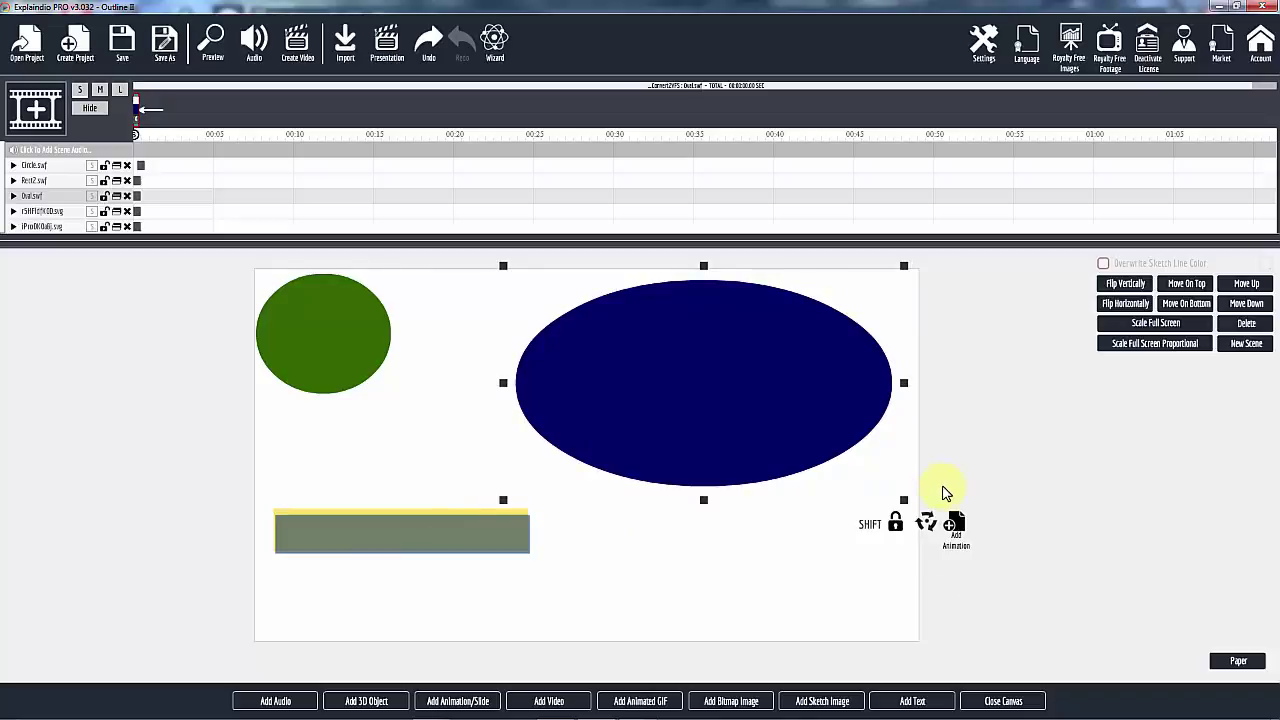
pyautogui.click(897, 524)
pyautogui.moveTo(703, 500); pyautogui.dragTo(696, 378)
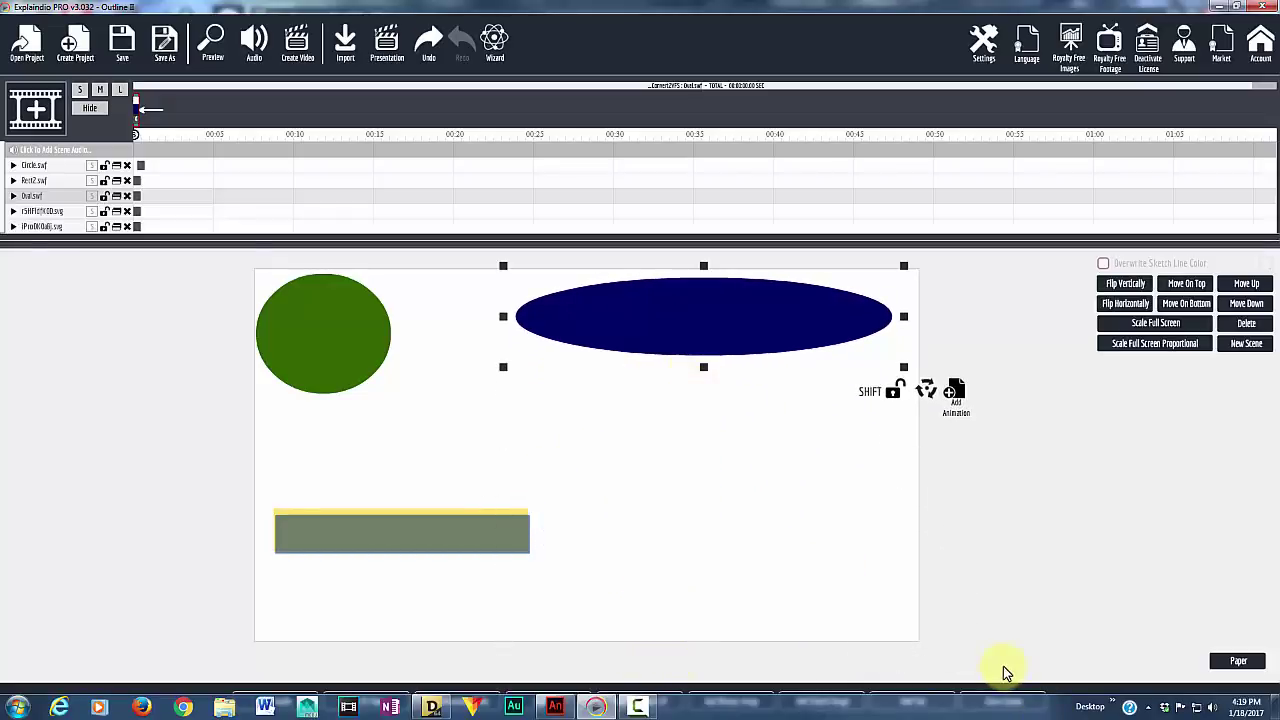
pyautogui.click(1000, 700)
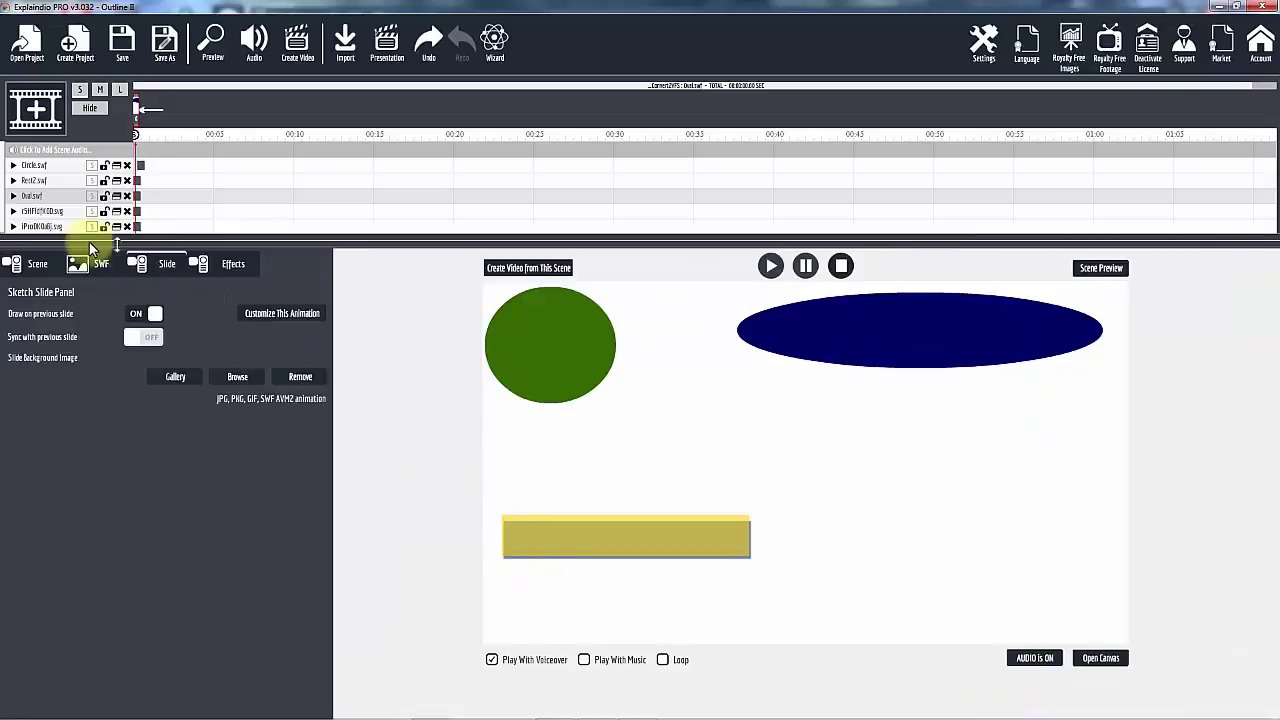
# Step: Recolor Outline Area1 of Oval.swf red, and try a lower opacity before setting it back to 1
pyautogui.click(27, 197)
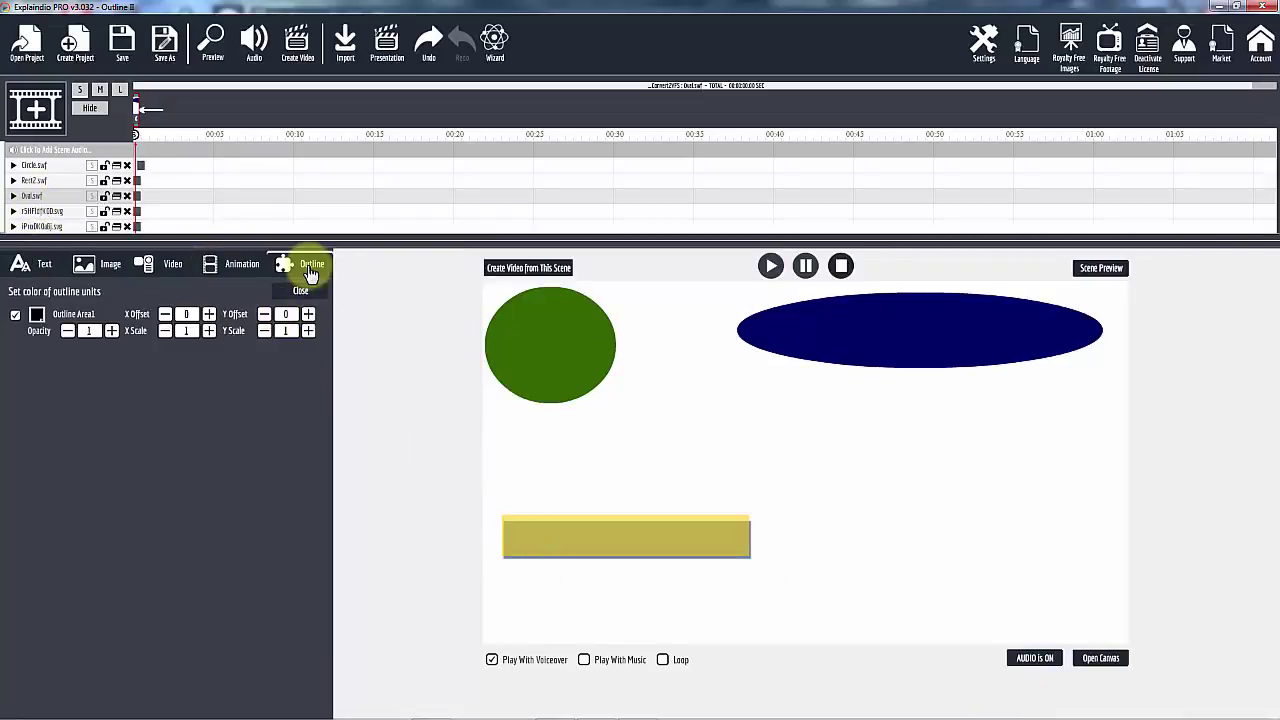
pyautogui.click(37, 314)
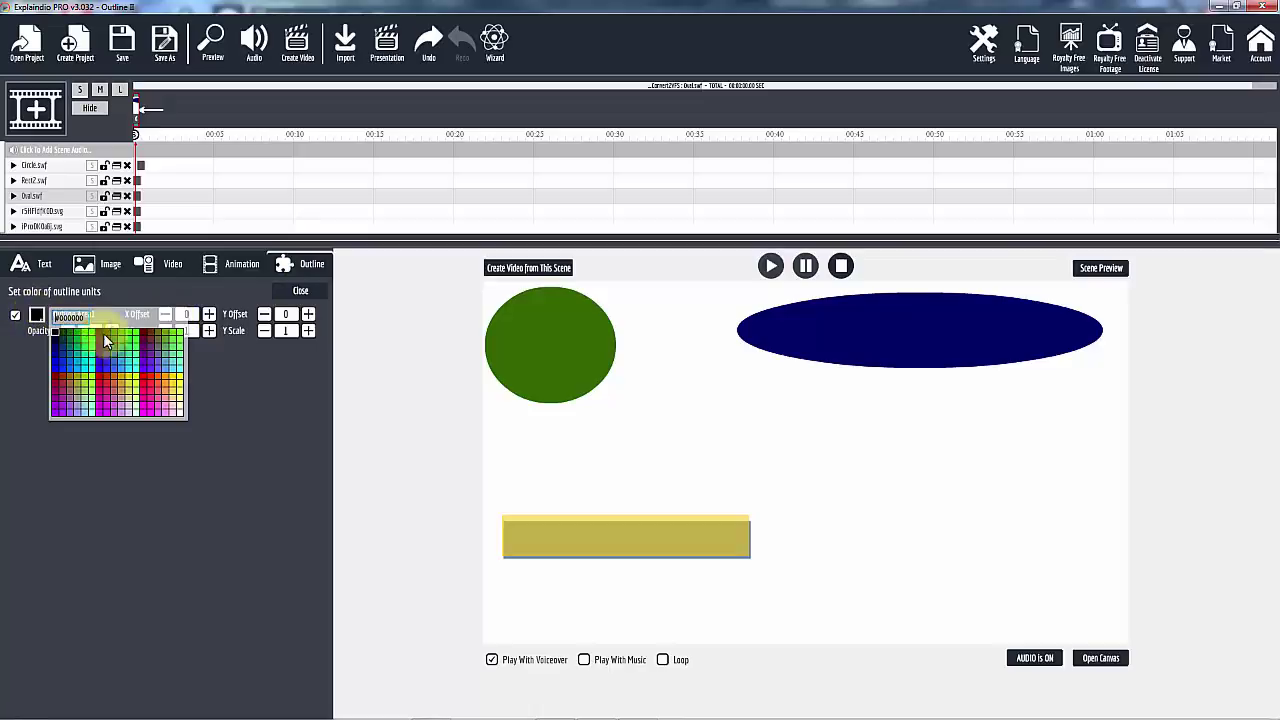
pyautogui.click(152, 391)
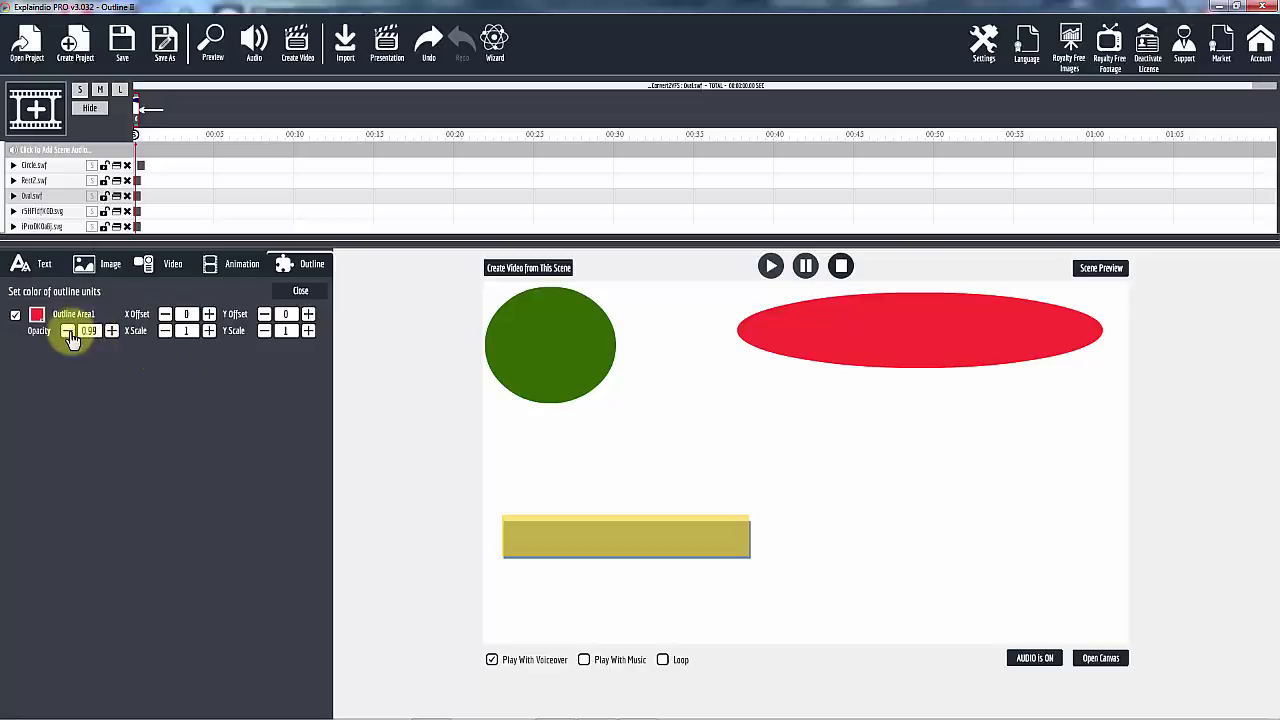
pyautogui.moveTo(68, 331); pyautogui.dragTo(110, 335)
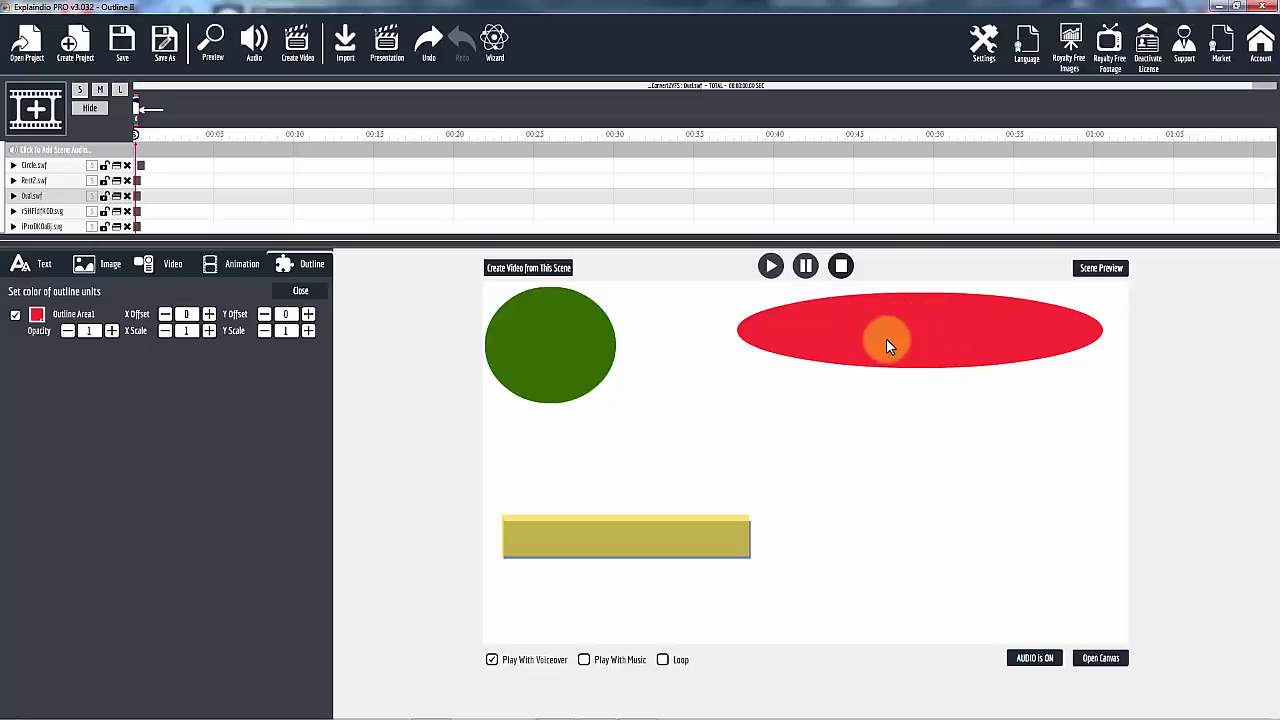
# Step: Recolor the oval's Outline Area1 dark green, and change it to blue #0000cc
pyautogui.click(36, 314)
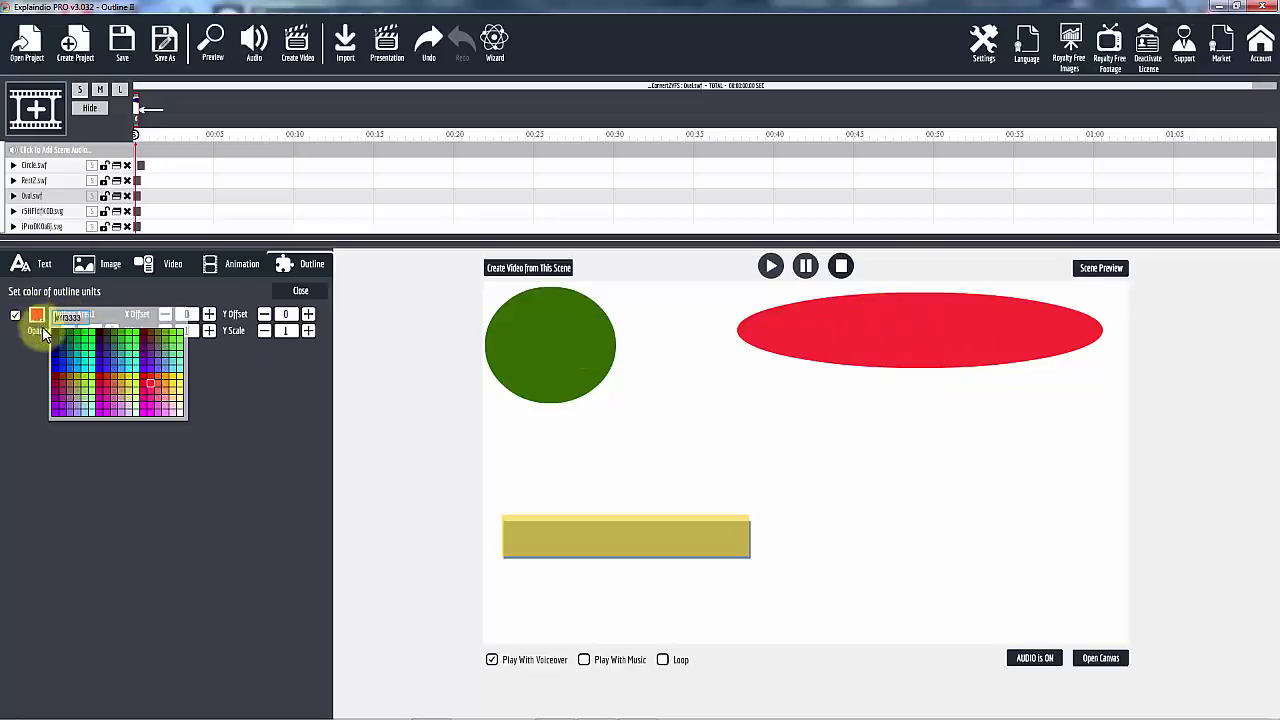
pyautogui.click(72, 345)
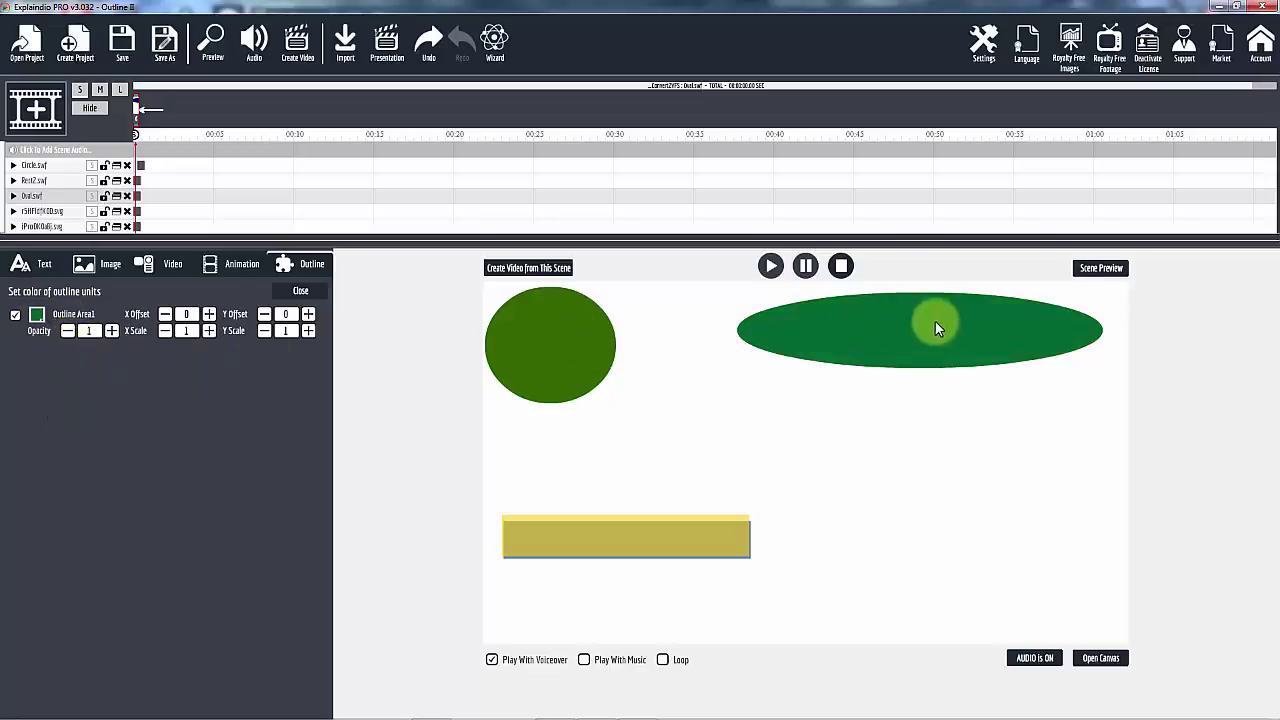
pyautogui.click(36, 315)
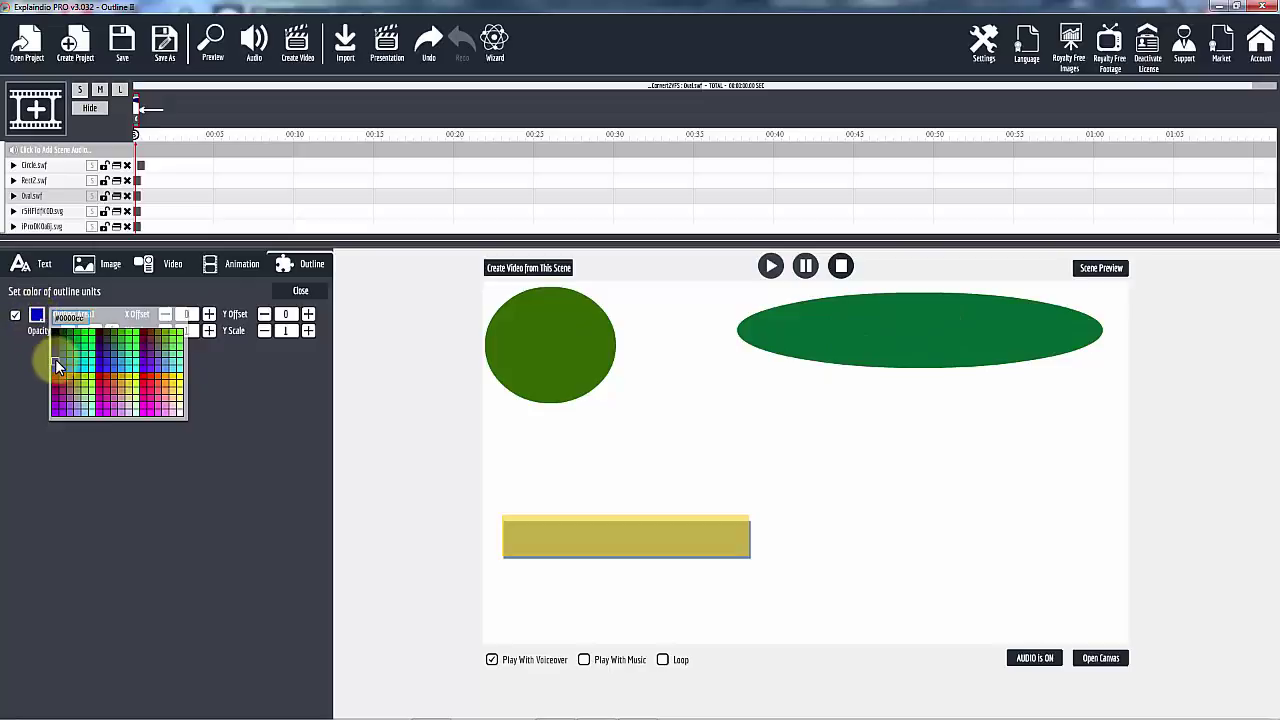
pyautogui.click(55, 359)
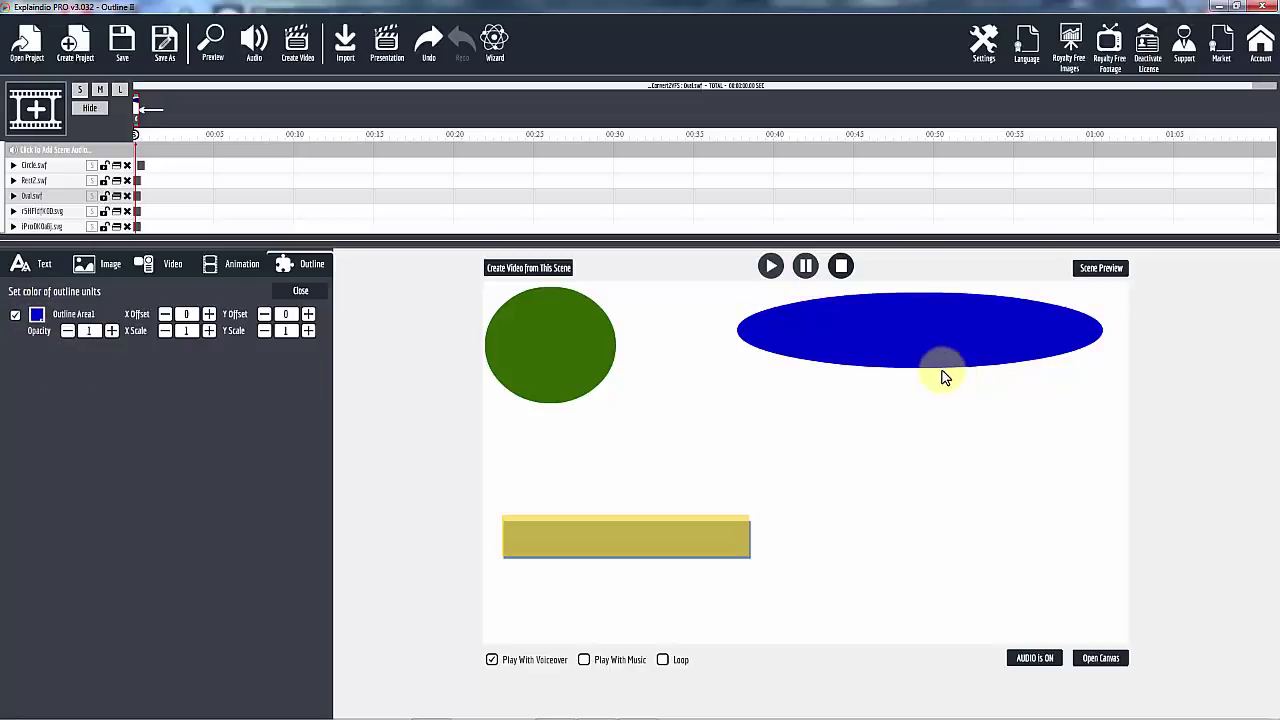